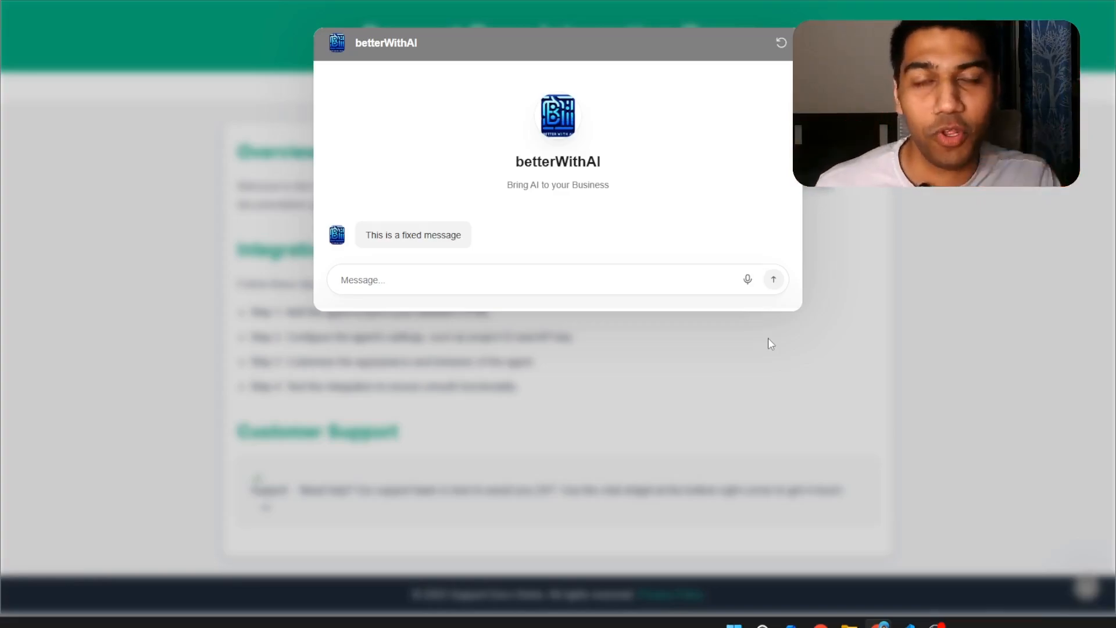
# - Send the message "Delhi" to the betterWithAI agent in the chat popover
pyautogui.click(477, 275)
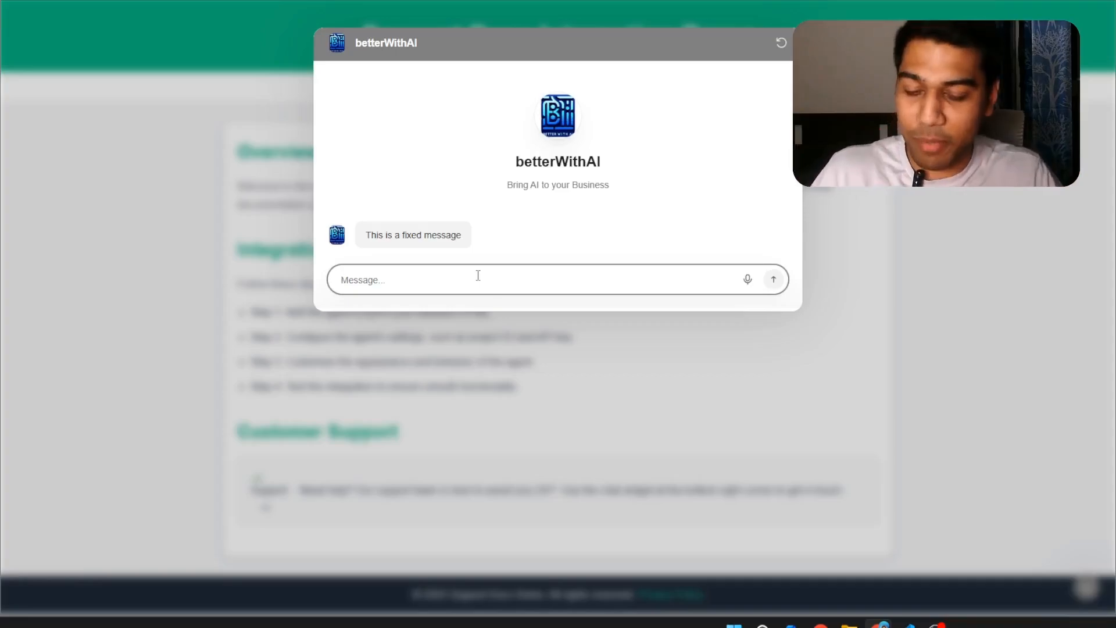
pyautogui.write('Delhi')
pyautogui.press('Return')
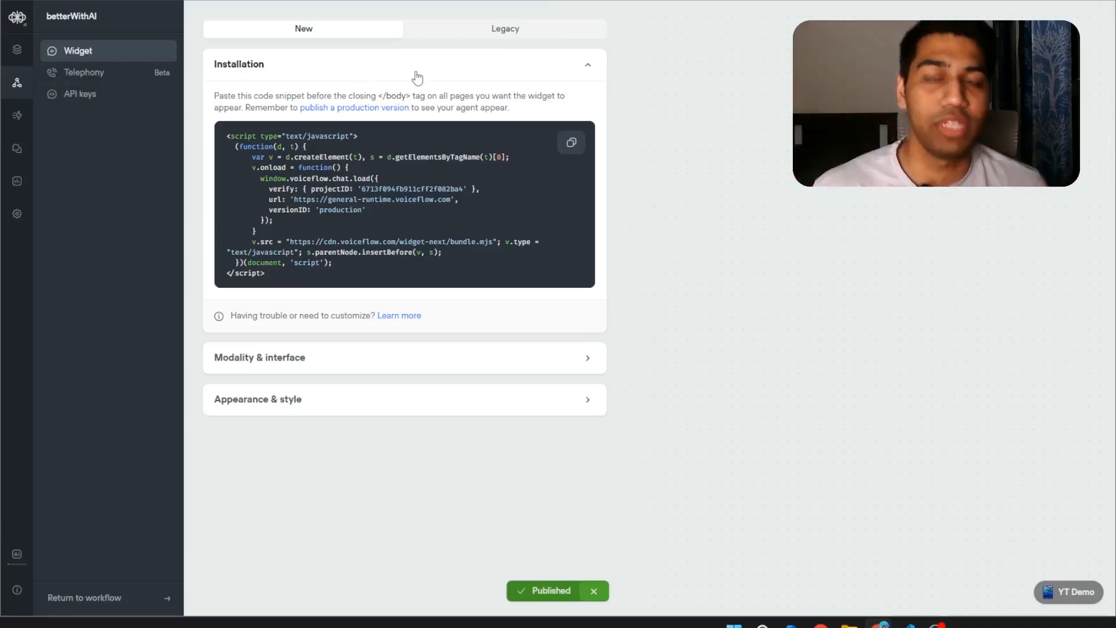
# - Look at the Legacy widget settings, and expand the Modality & interface section of the New widget
pyautogui.click(466, 41)
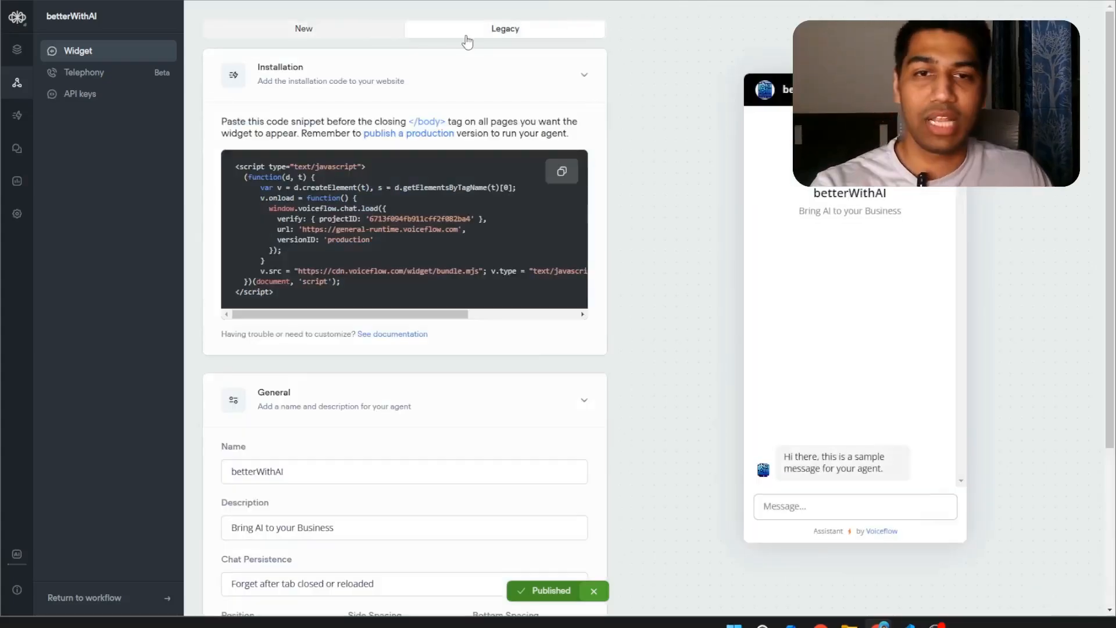
pyautogui.click(362, 32)
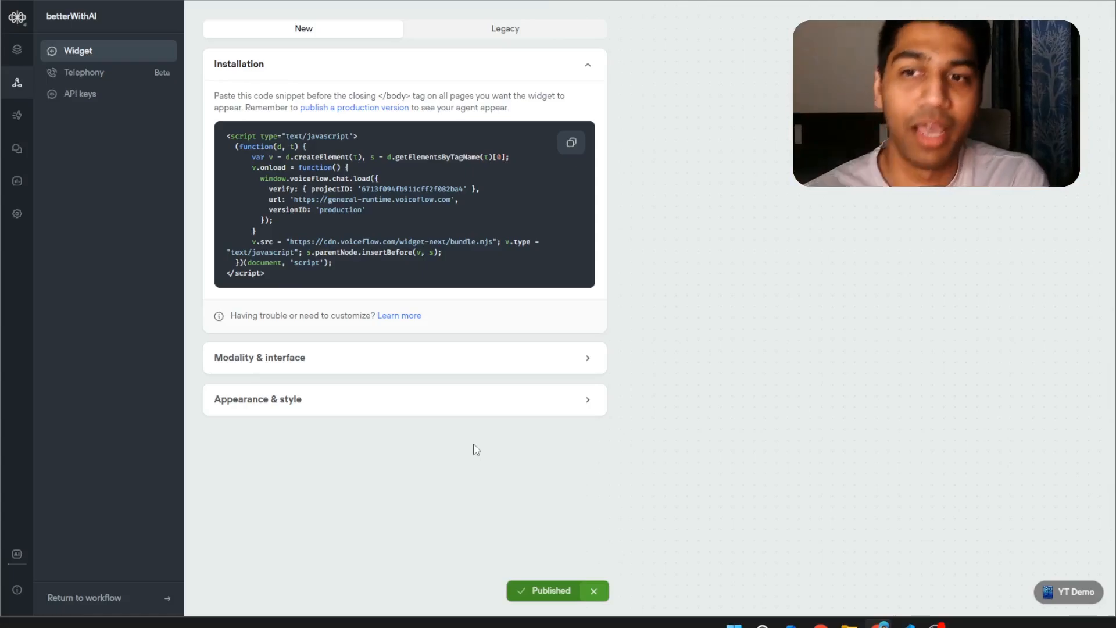
pyautogui.click(427, 356)
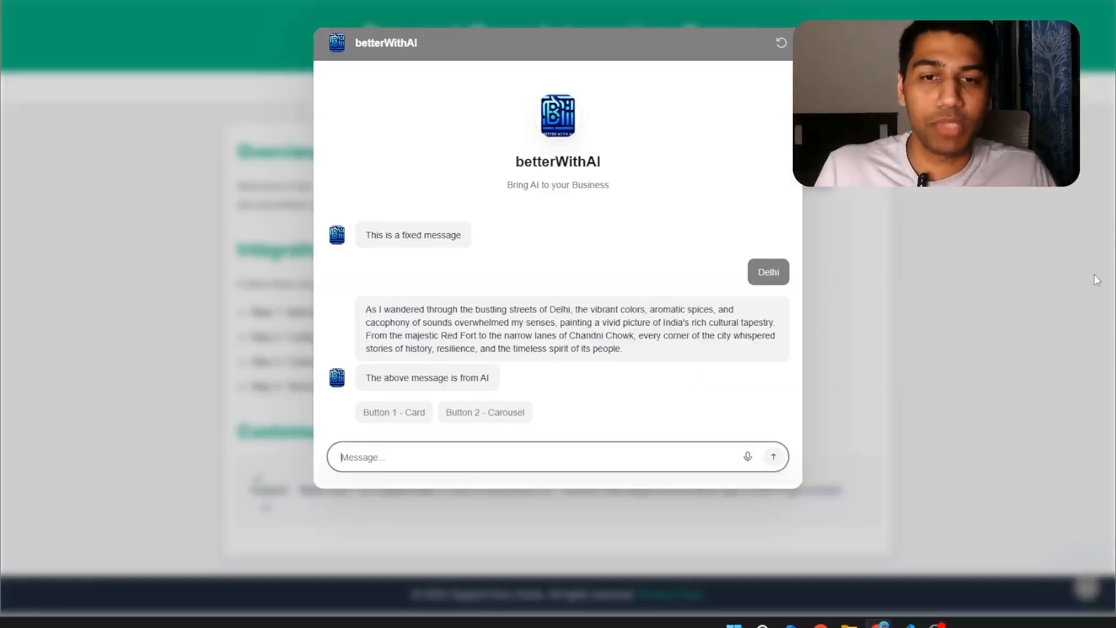
# - Dismiss the agent's chat popover and try reopening it from the chat launcher
pyautogui.click(1094, 274)
pyautogui.click(1039, 588)
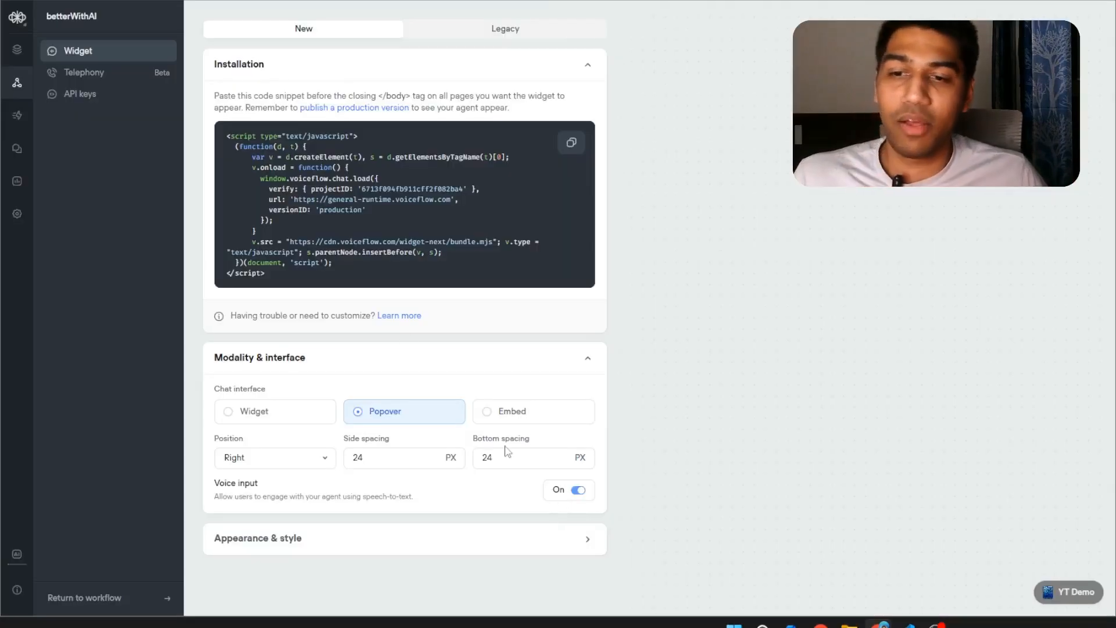
# - Try the Widget chat interface with its launcher preview and the Embed option, and return the interface to Popover
pyautogui.click(274, 420)
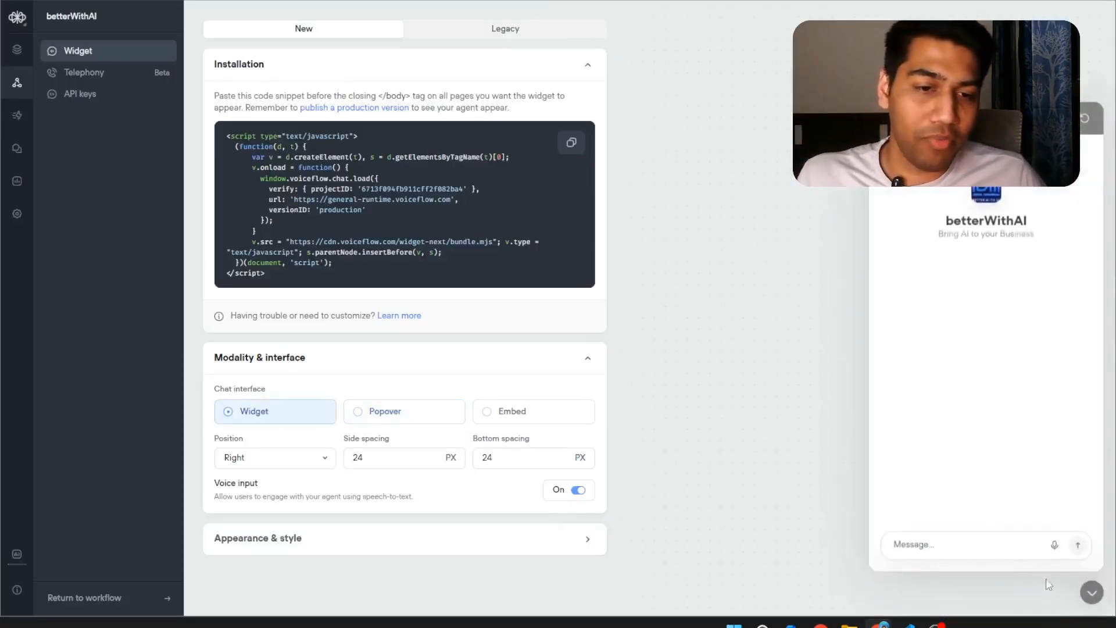
pyautogui.click(1091, 592)
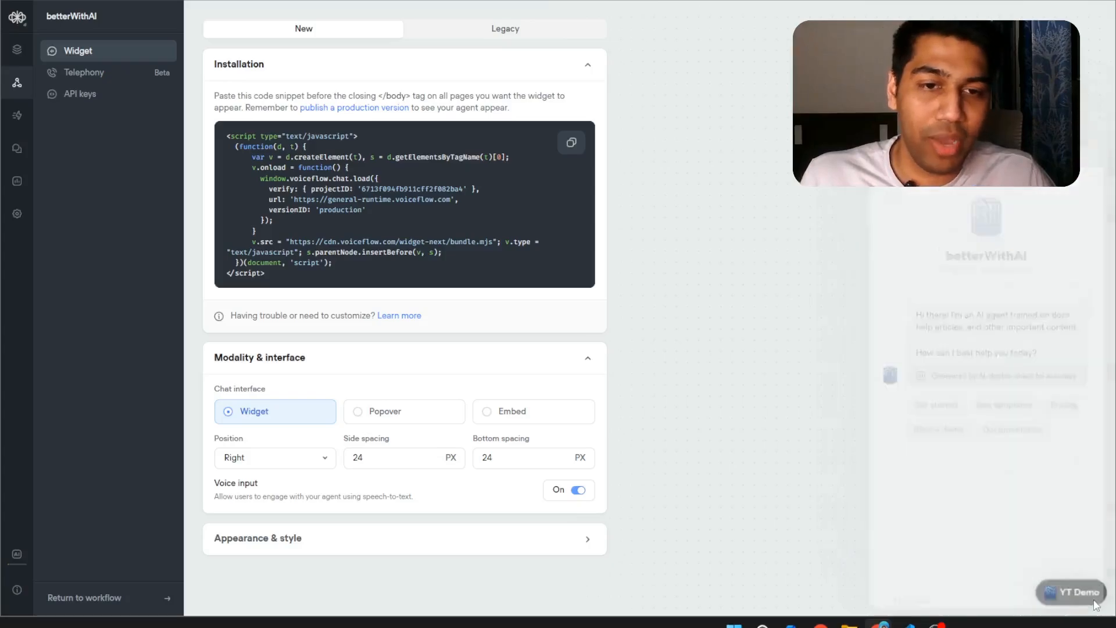
pyautogui.click(1093, 603)
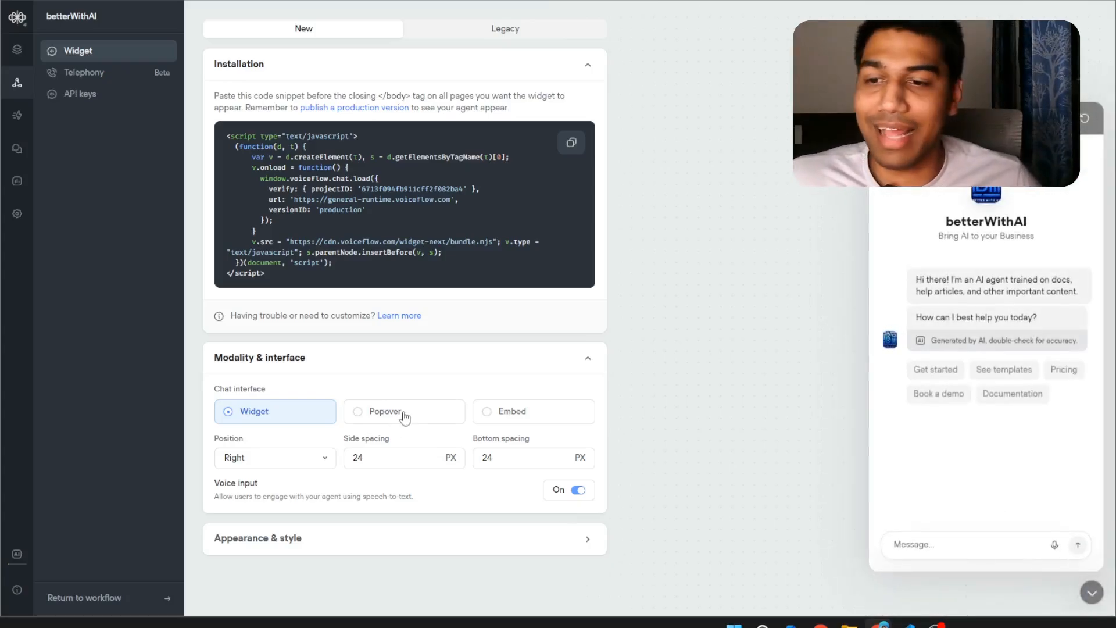
pyautogui.click(520, 414)
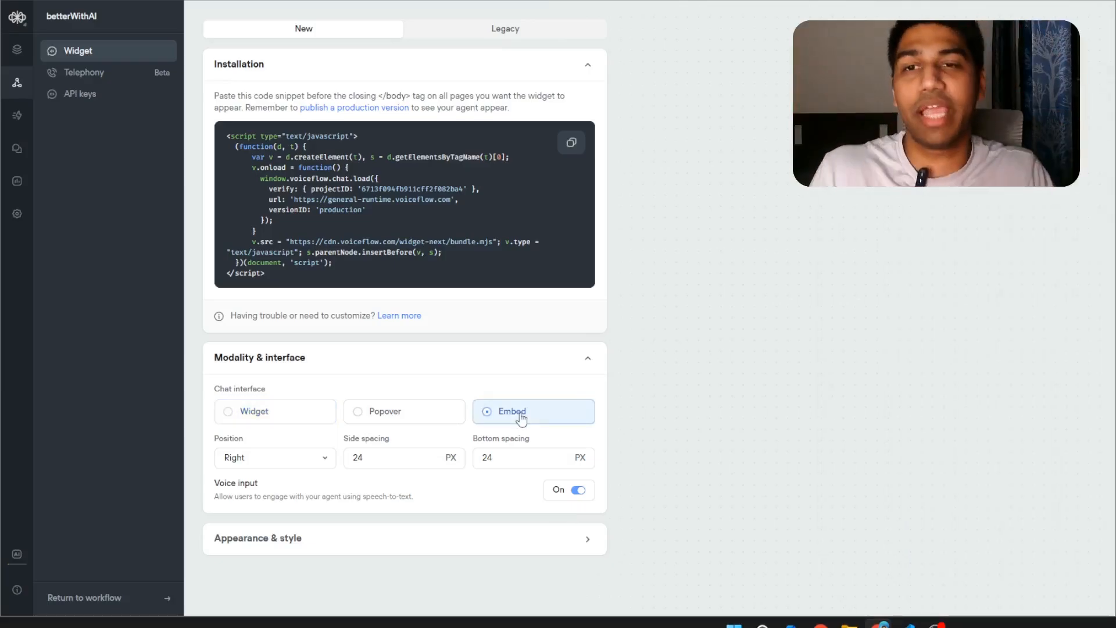
pyautogui.click(383, 411)
# - Try the Left position for the chat launcher and set it back to Right
pyautogui.click(302, 458)
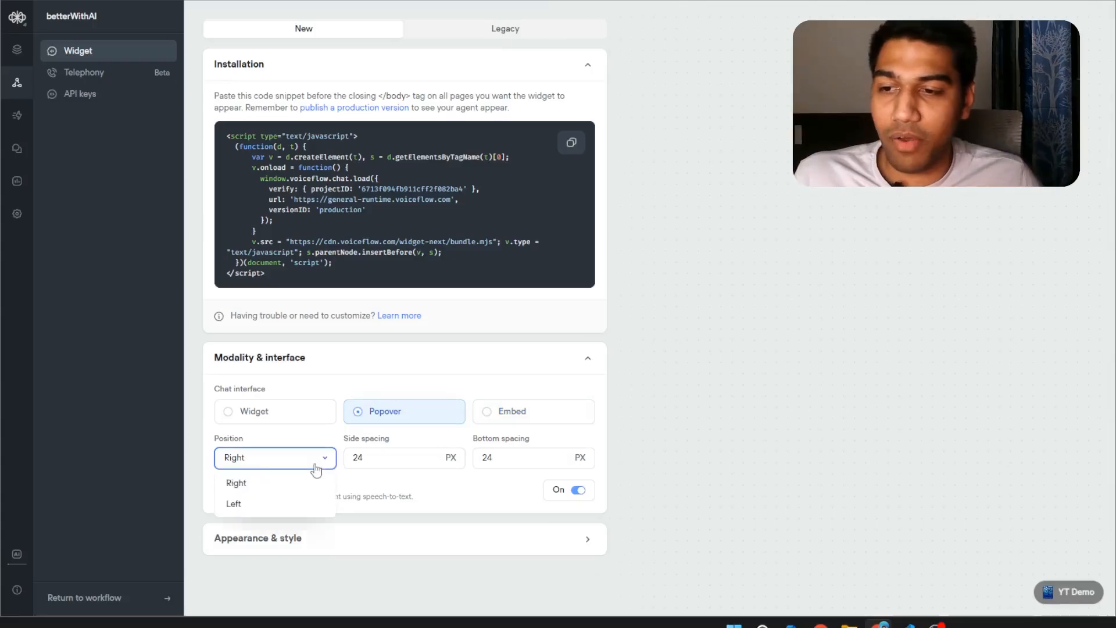
pyautogui.click(249, 510)
pyautogui.click(271, 462)
pyautogui.click(271, 487)
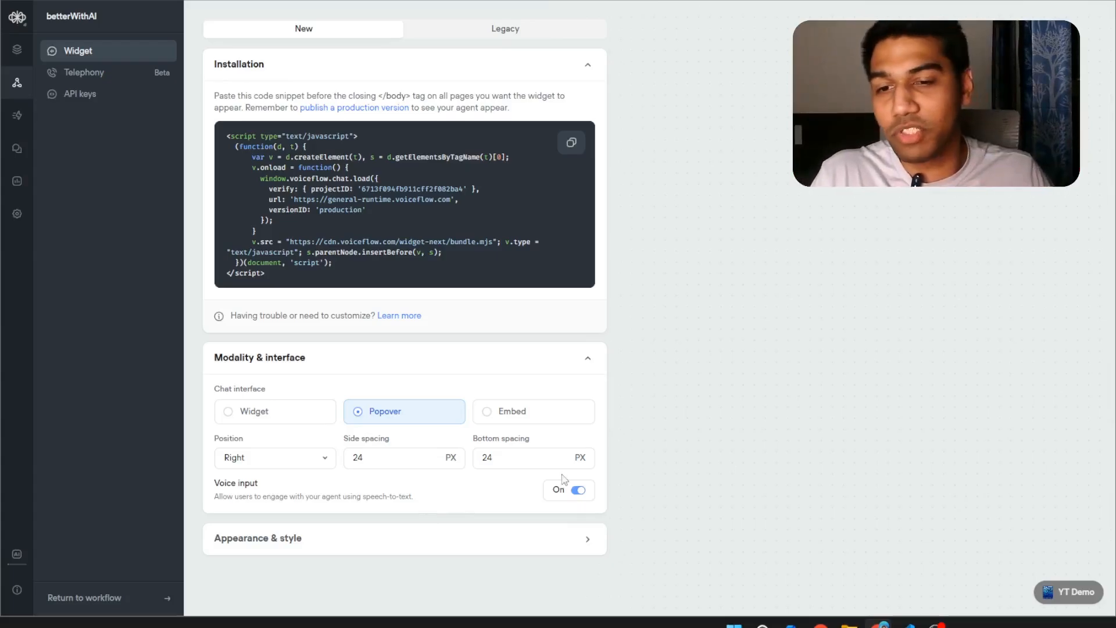
# - Turn off voice input and set the font family in Appearance & style to Poppins
pyautogui.click(577, 492)
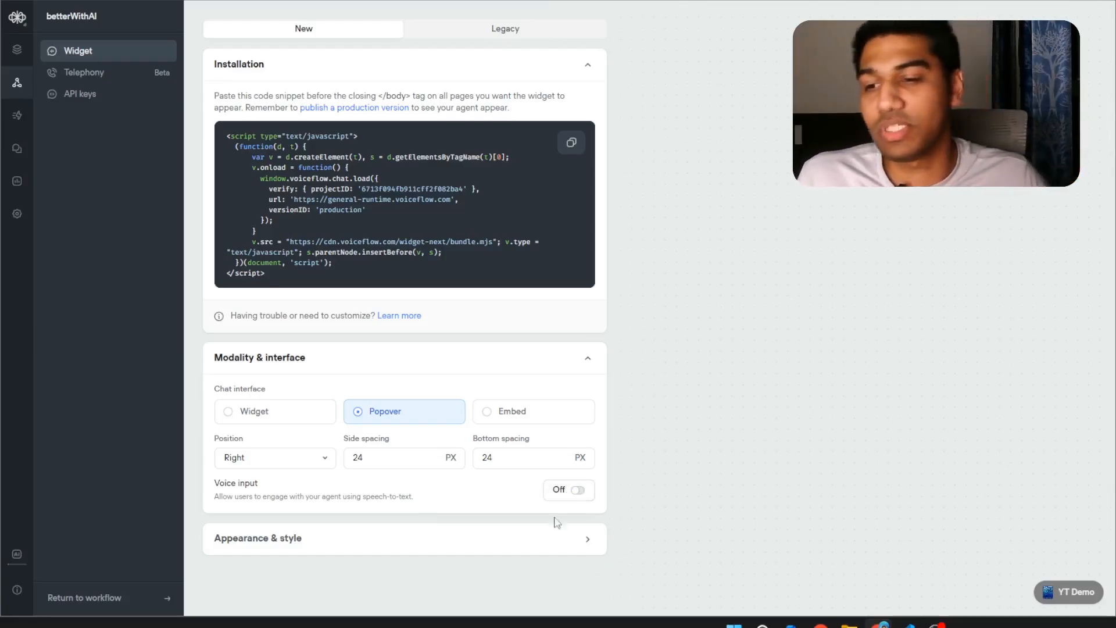
pyautogui.click(546, 536)
pyautogui.scroll(-5, 523, 398)
pyautogui.click(400, 266)
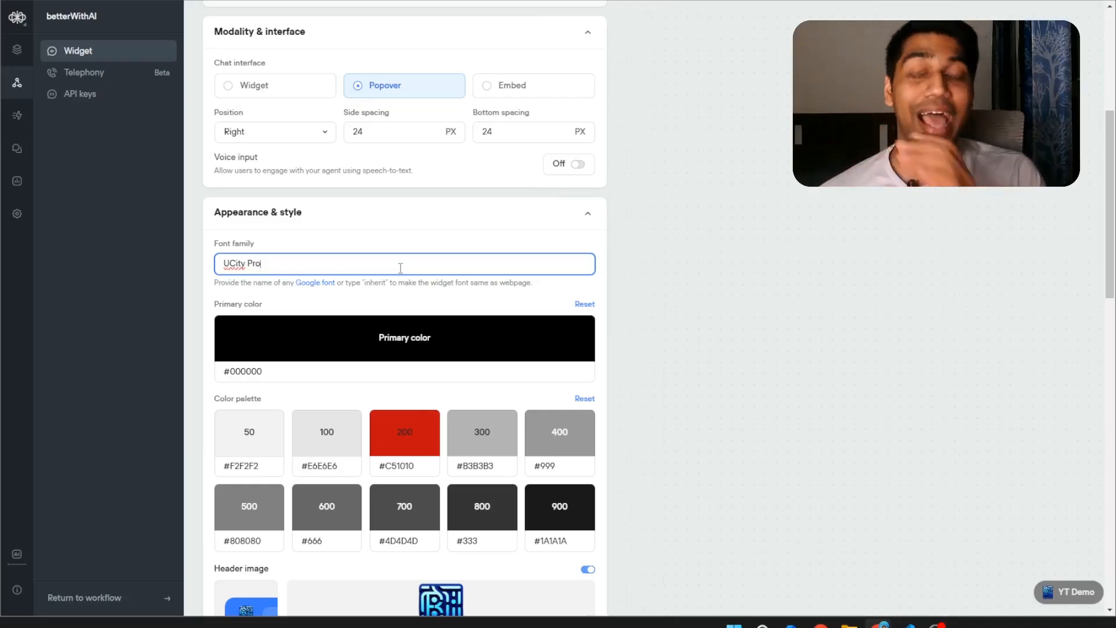
pyautogui.hotkey('ctrl', 'a')
pyautogui.write('P')
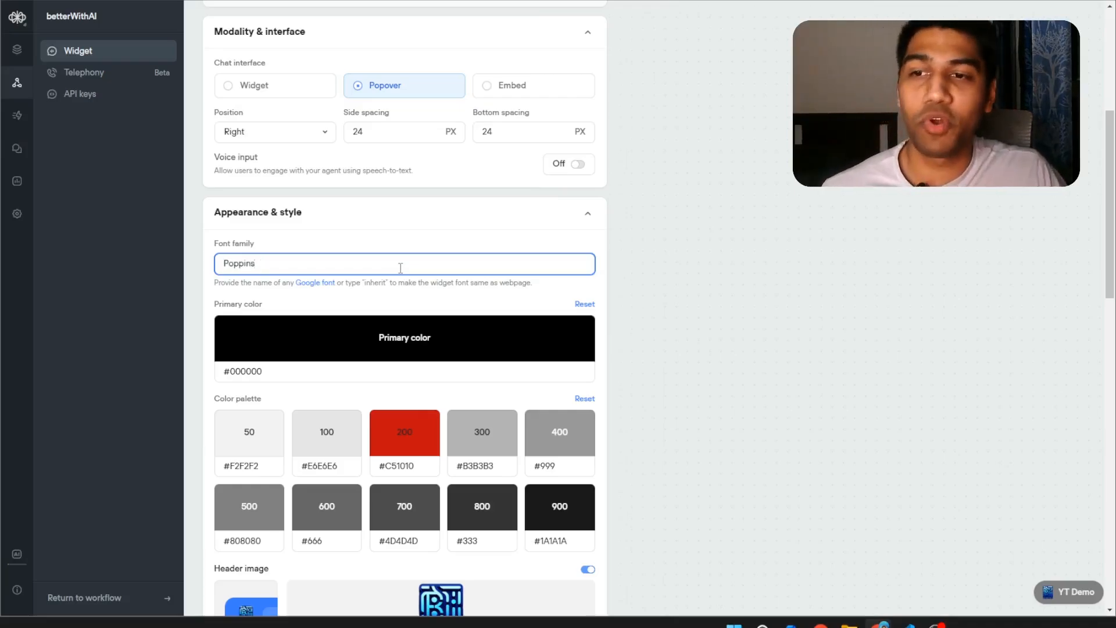
# - Follow the Google Fonts link, search for "Poppins" and open that font's specimen page
pyautogui.click(322, 286)
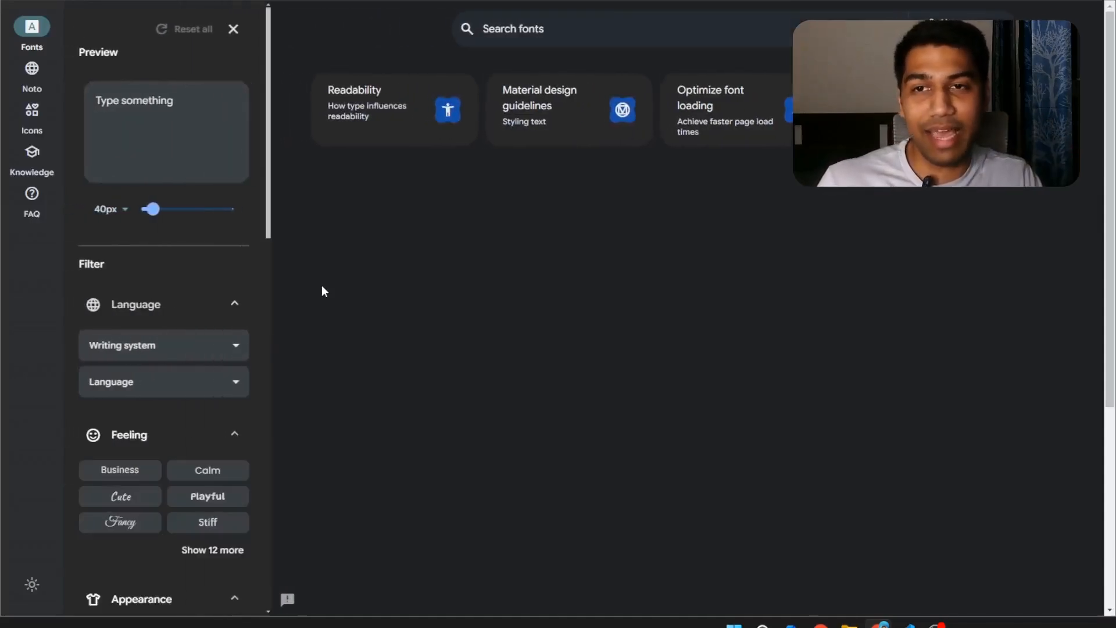
pyautogui.click(601, 37)
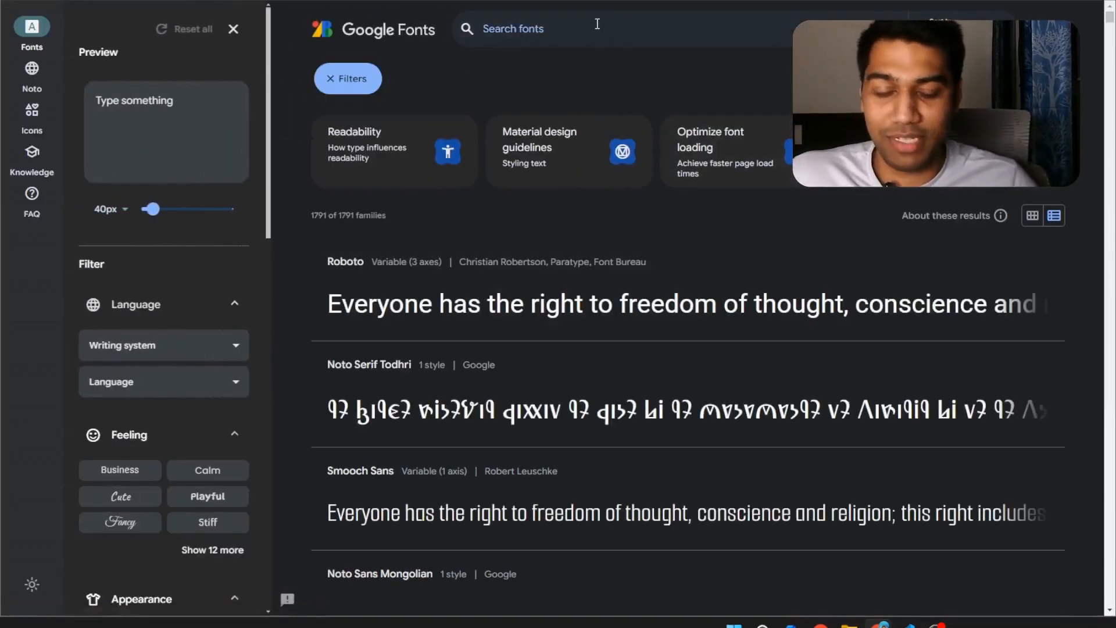
pyautogui.write('Poppins')
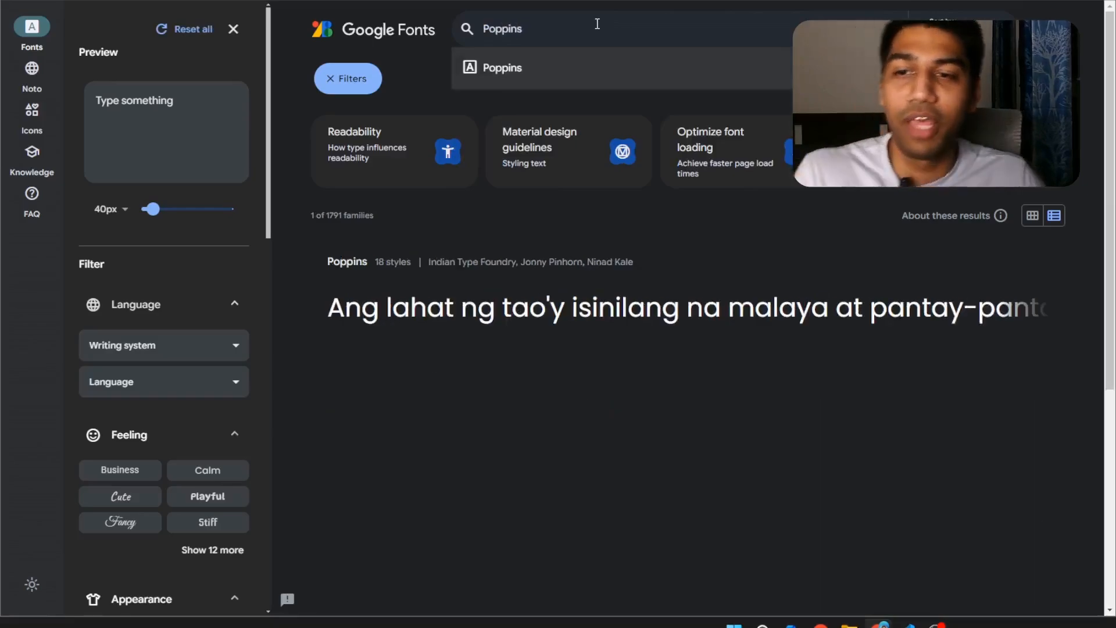
pyautogui.press('Down')
pyautogui.press('Return')
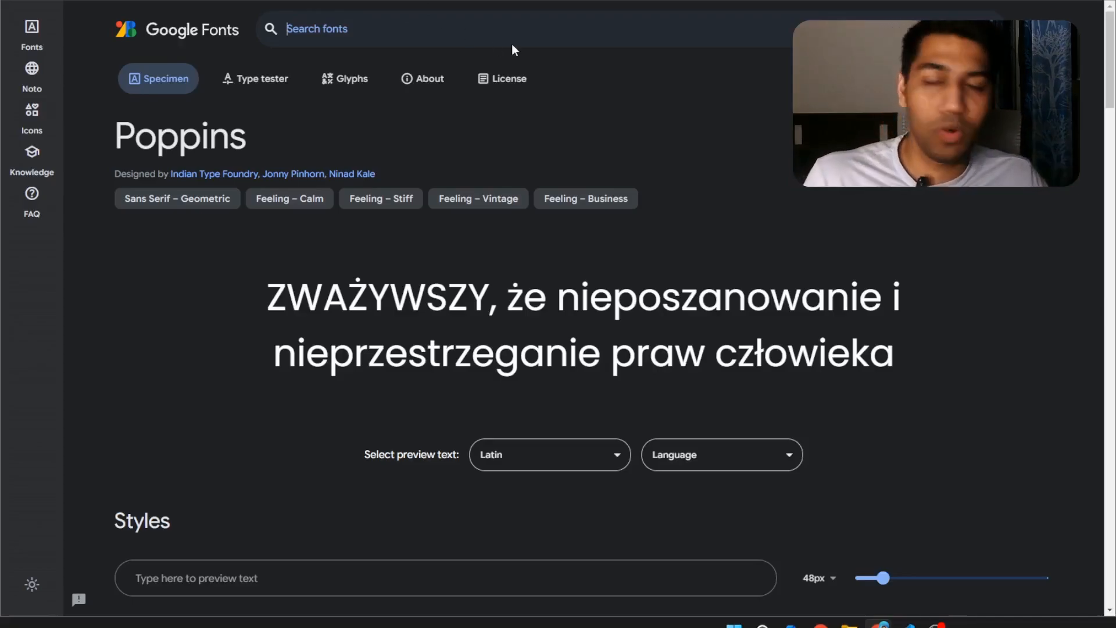
# - Return to the full Google Fonts catalogue and browse the available font families
pyautogui.click(197, 40)
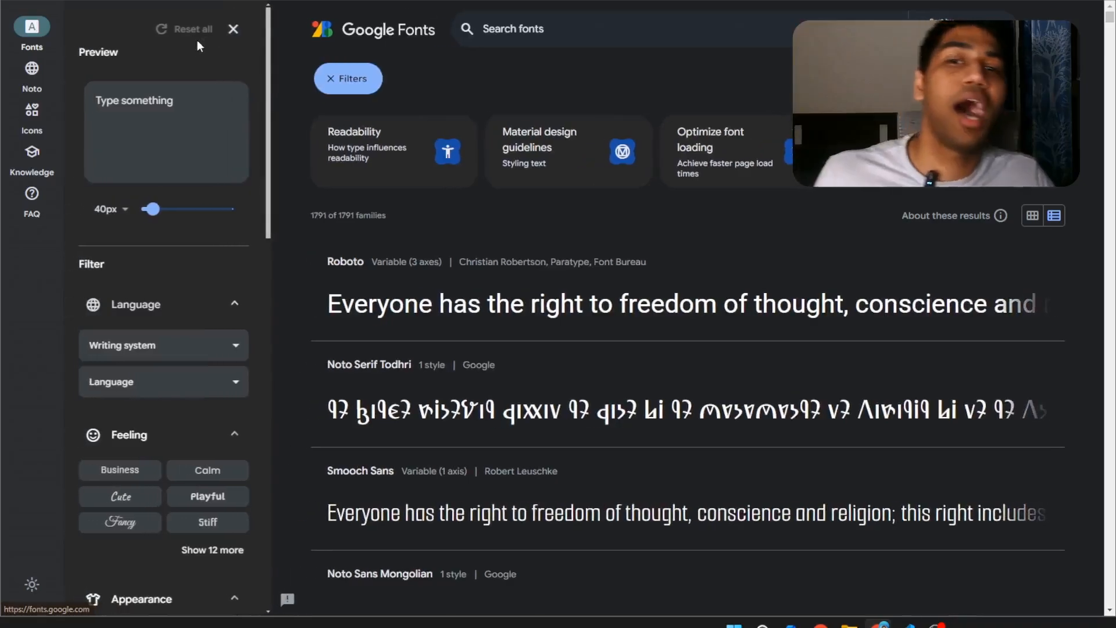
pyautogui.scroll(-4, 626, 356)
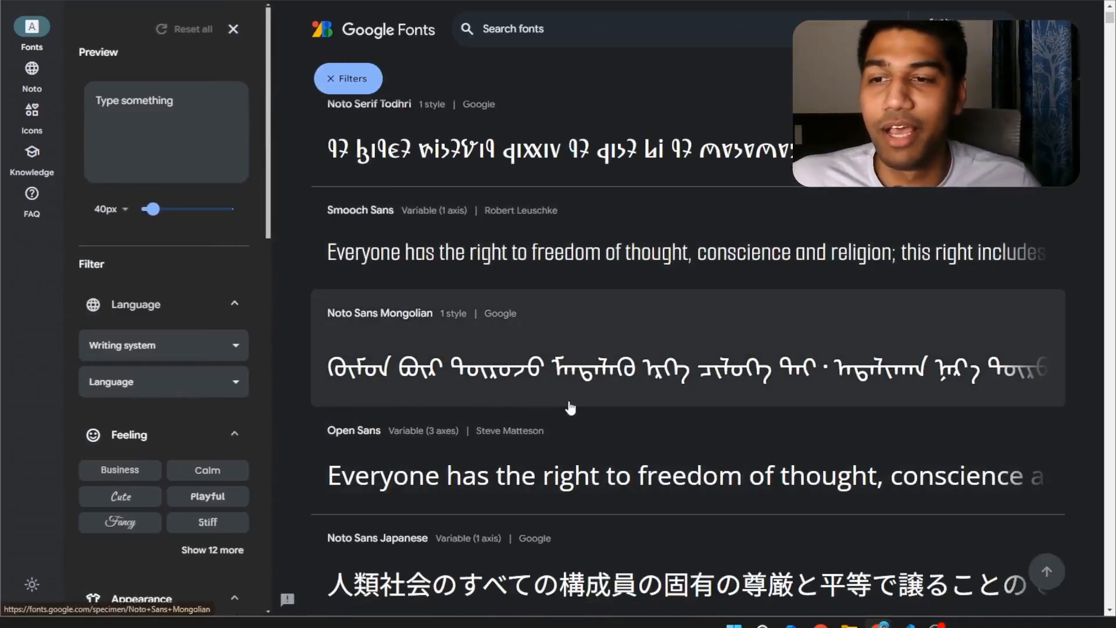
pyautogui.scroll(-15, 392, 339)
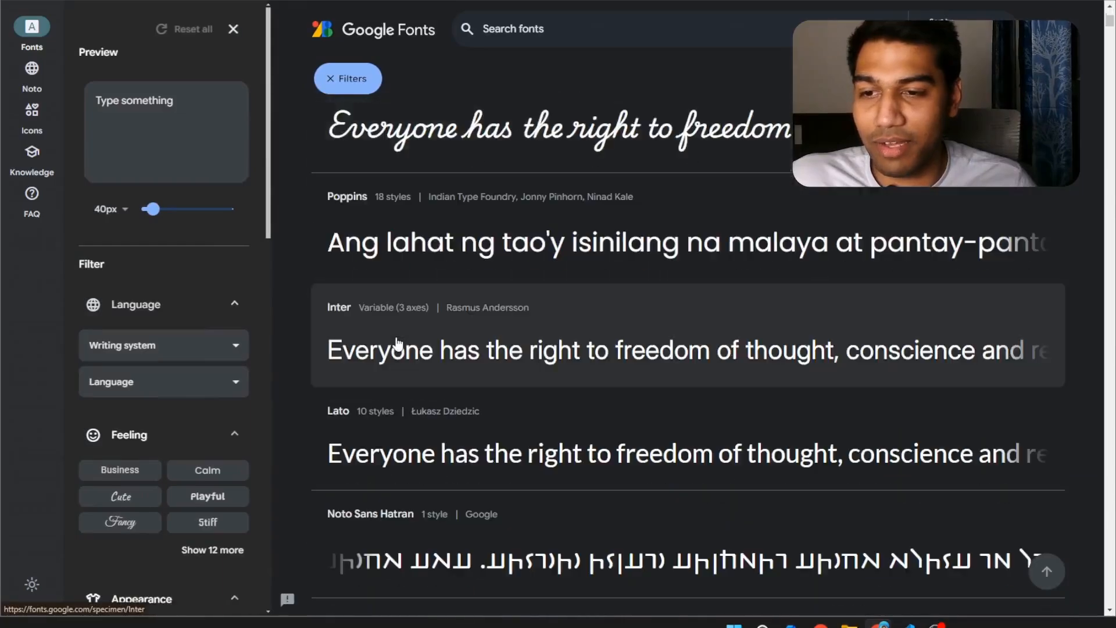
pyautogui.scroll(-15, 398, 344)
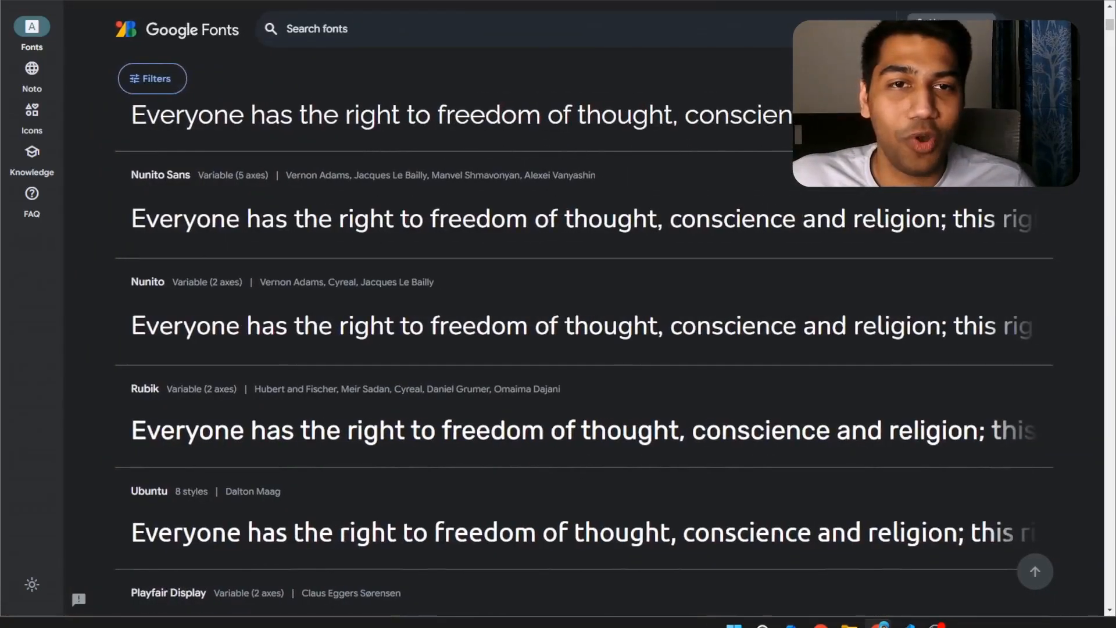
pyautogui.scroll(-20, 401, 372)
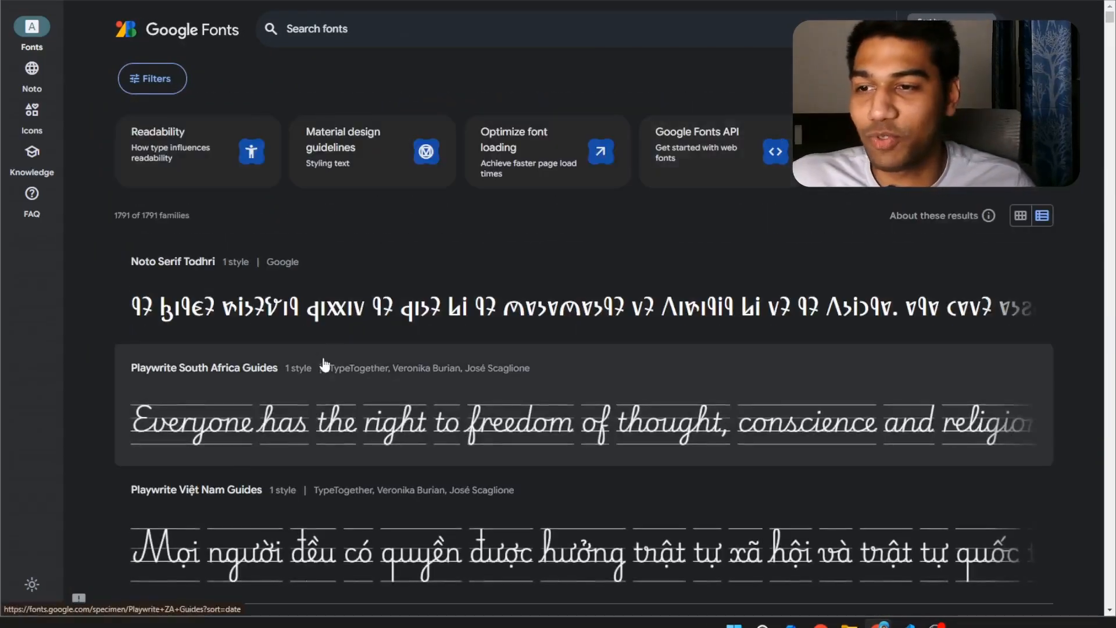
pyautogui.scroll(-9, 178, 425)
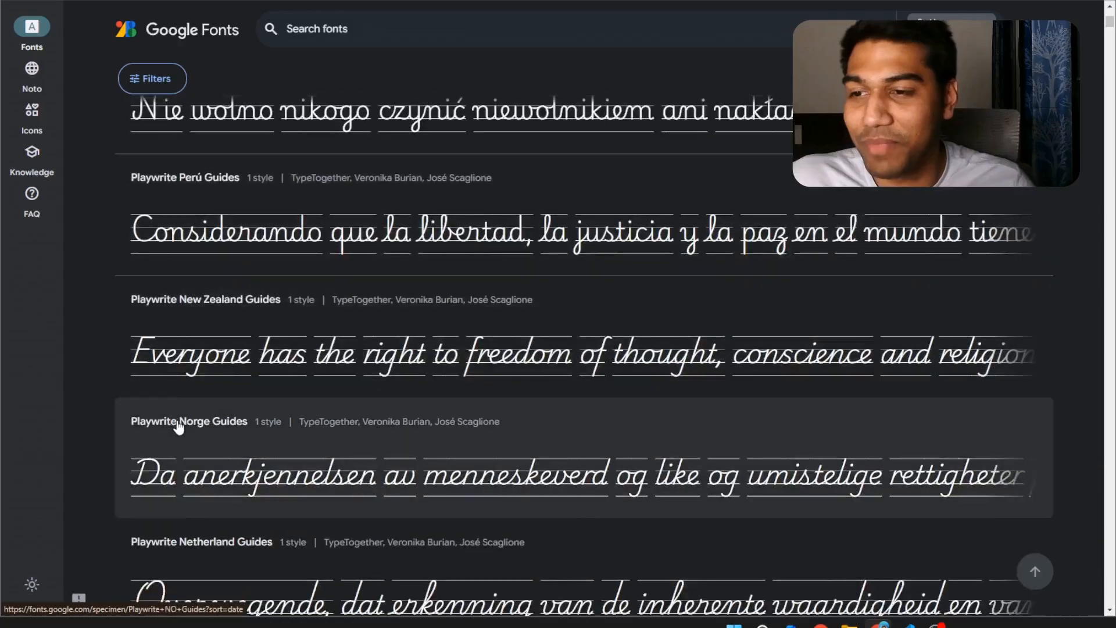
pyautogui.scroll(-8, 172, 317)
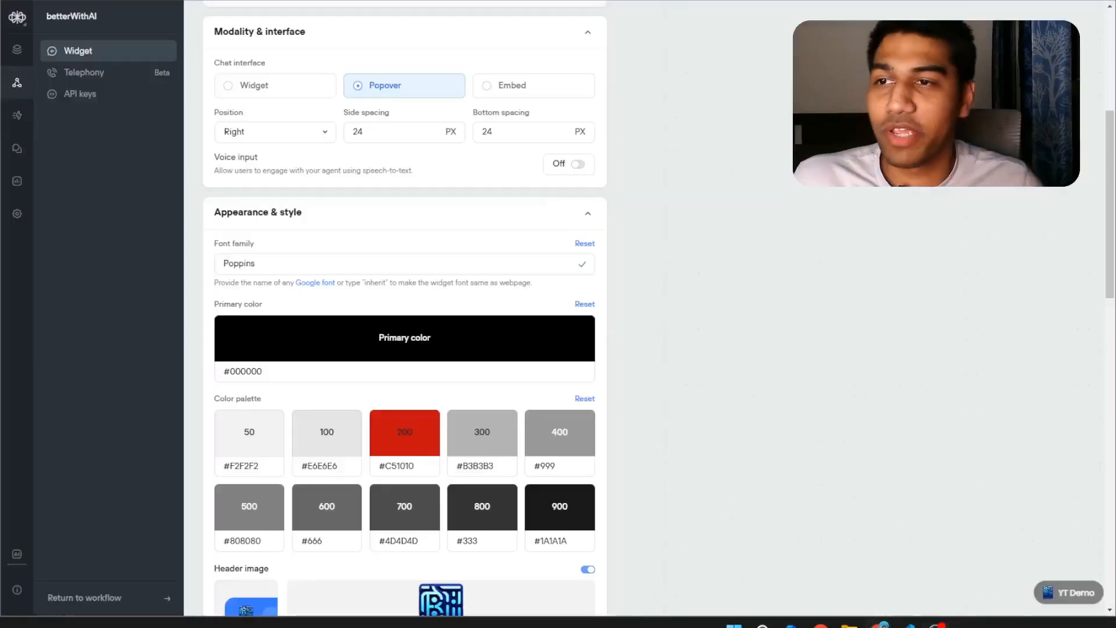
# - Return to the Voiceflow widget settings and preview the chat popover with the Poppins font
pyautogui.click(293, 259)
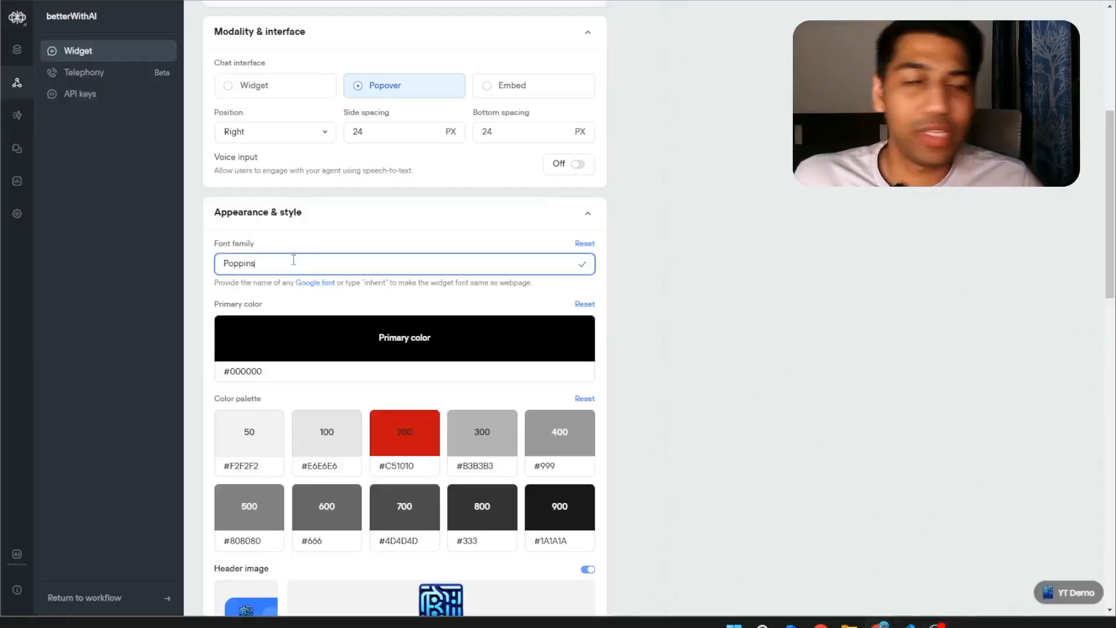
pyautogui.click(1068, 592)
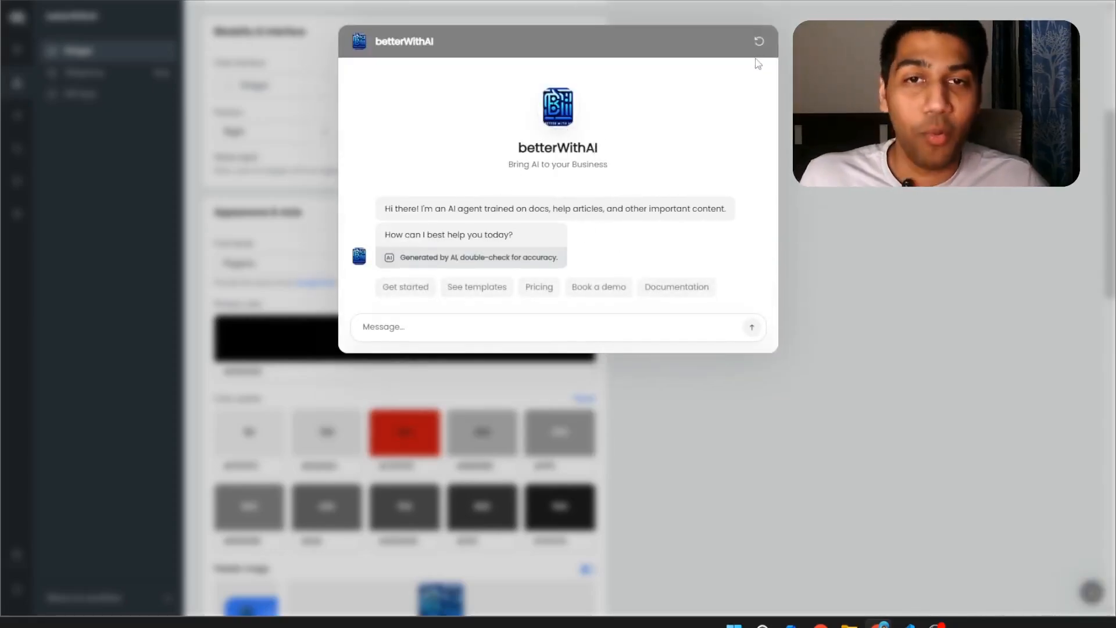
pyautogui.click(831, 81)
pyautogui.scroll(3, 1112, 365)
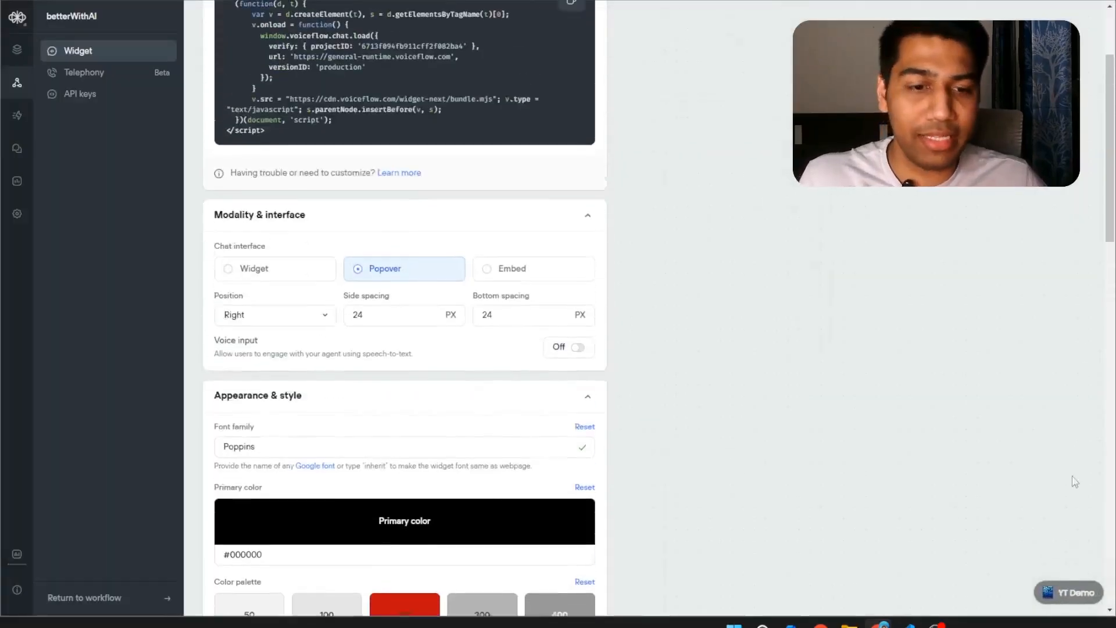
pyautogui.click(1065, 595)
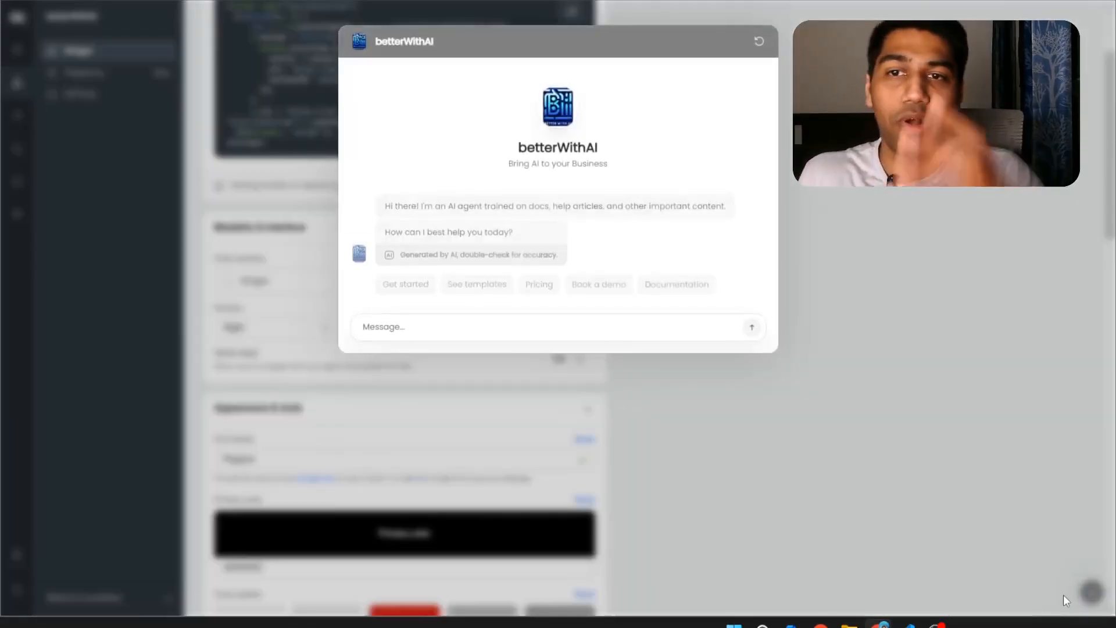
pyautogui.click(1035, 483)
# - Set the widget's font family to Oswald and preview the chat popover
pyautogui.click(249, 461)
pyautogui.doubleClick(249, 460)
pyautogui.write('Oswald')
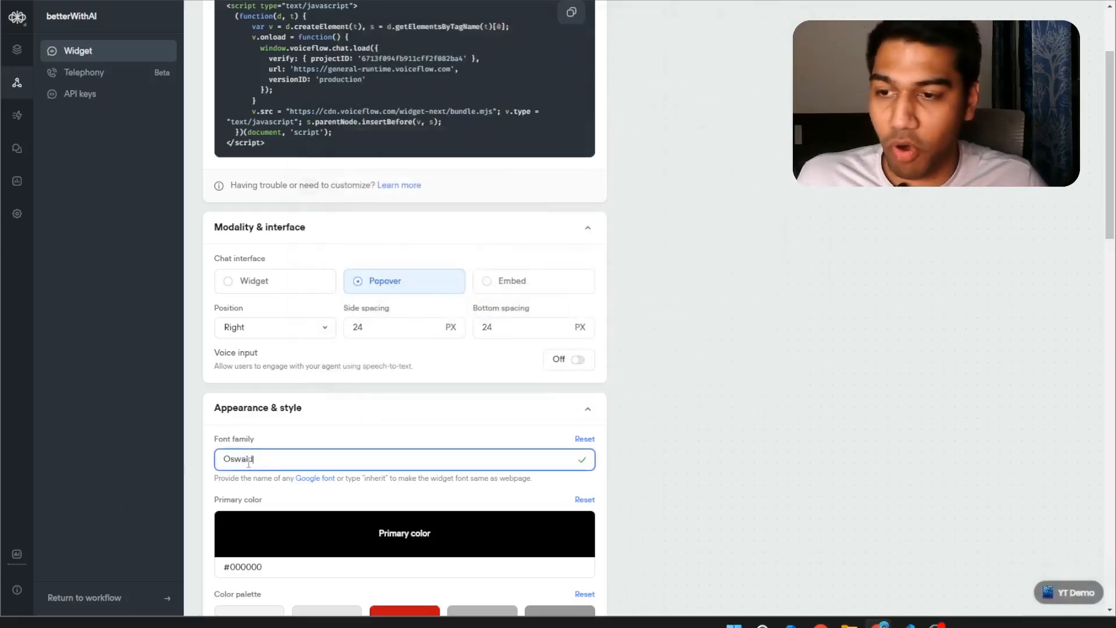
pyautogui.click(733, 448)
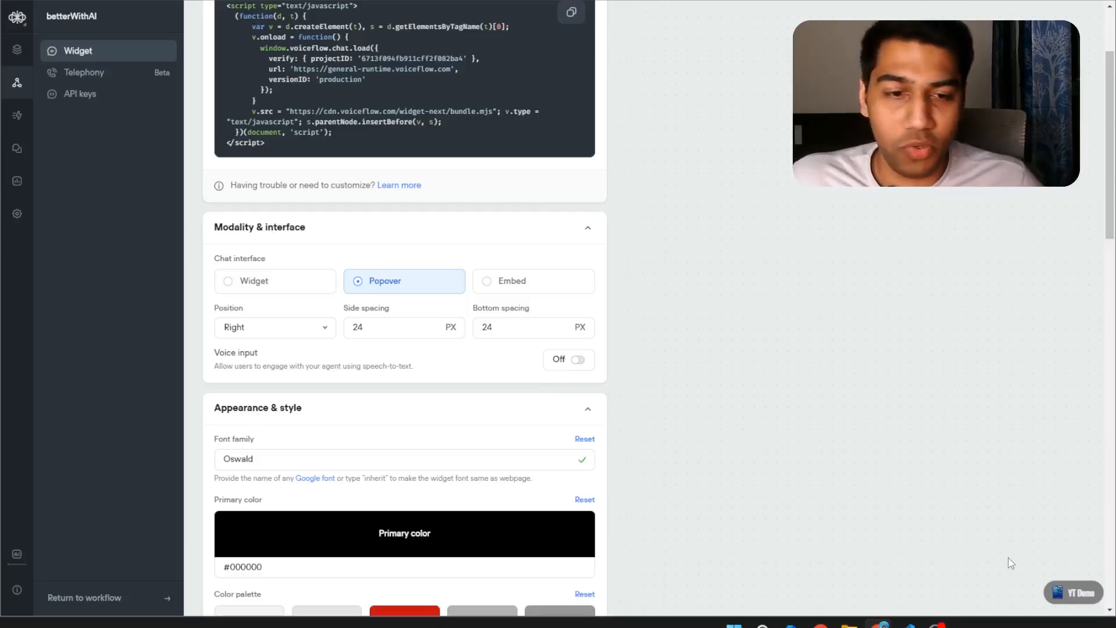
pyautogui.click(1052, 591)
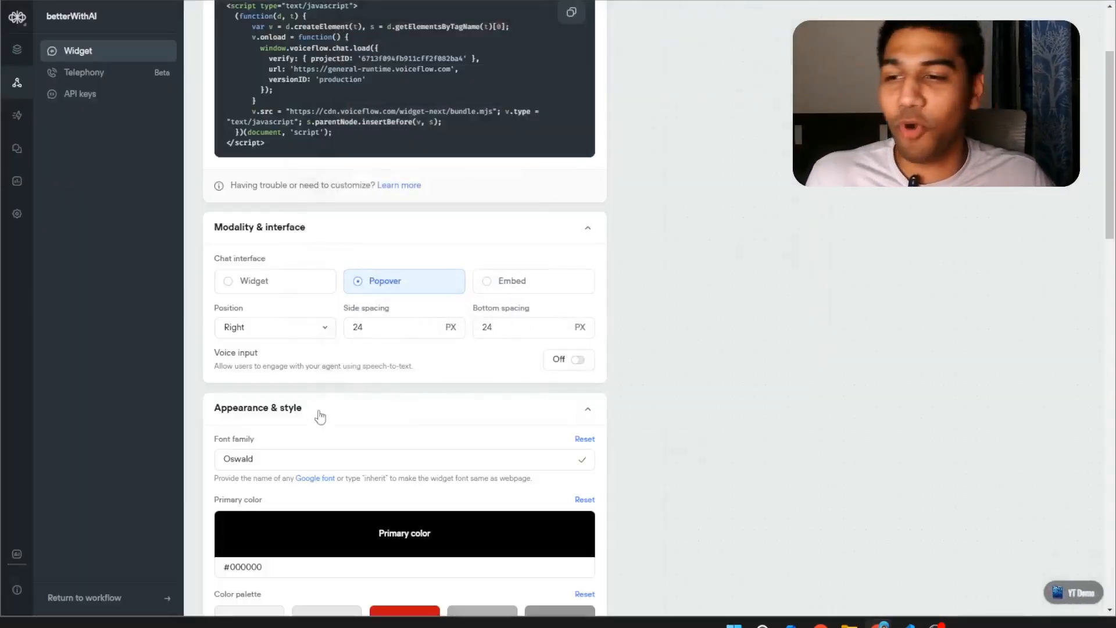
# - Set the widget's font family back to Poppins and apply it for the popover preview
pyautogui.click(316, 458)
pyautogui.hotkey('ctrl', 'a')
pyautogui.write('Po')
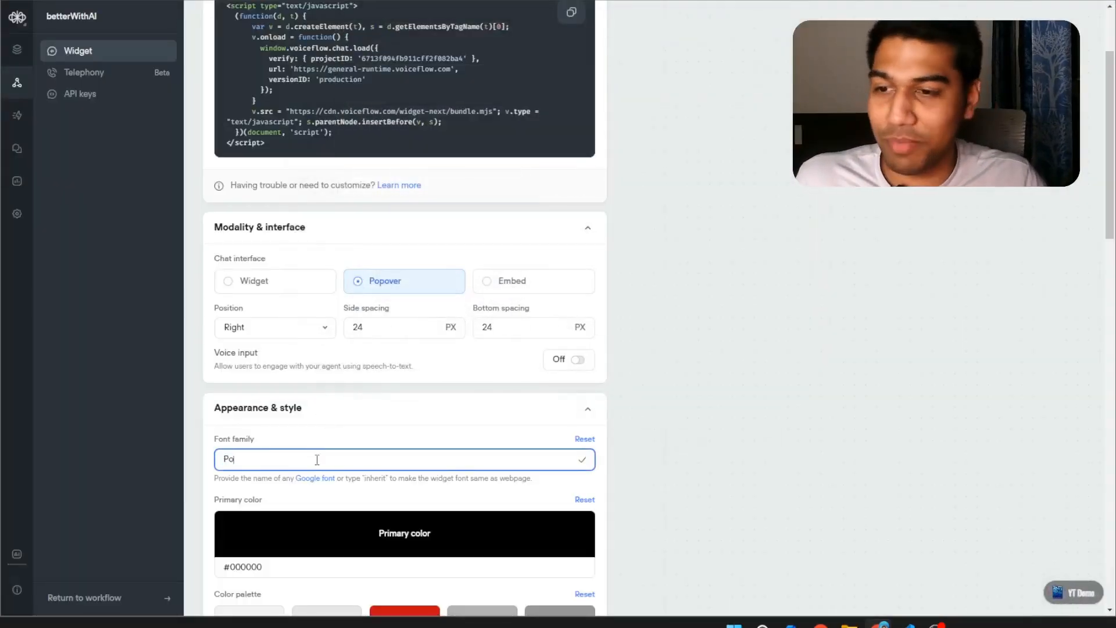
pyautogui.write('ppins')
pyautogui.click(760, 436)
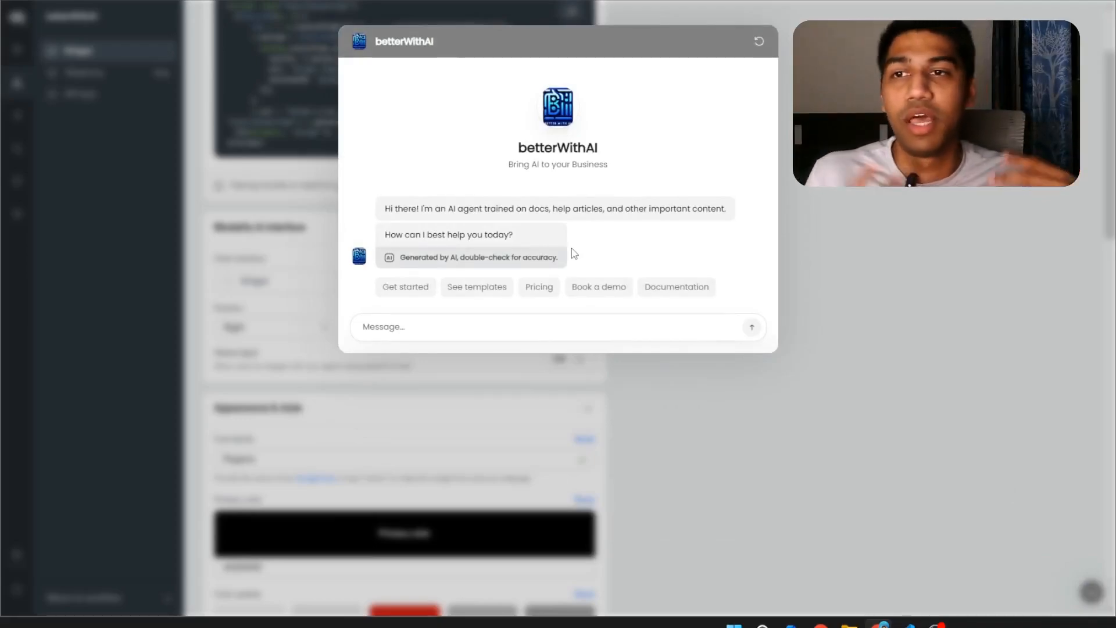
# - Close the popover preview, check the chat on the Support Docs demo page, and set the widget's primary color to #10B981
pyautogui.click(858, 225)
pyautogui.scroll(-4, 559, 275)
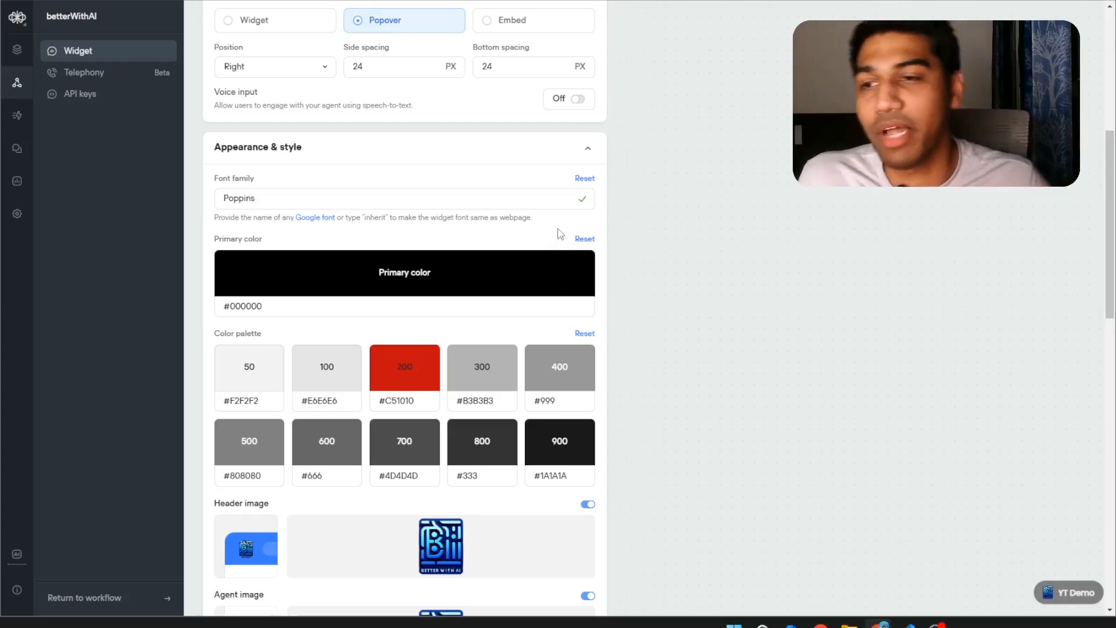
pyautogui.click(347, 264)
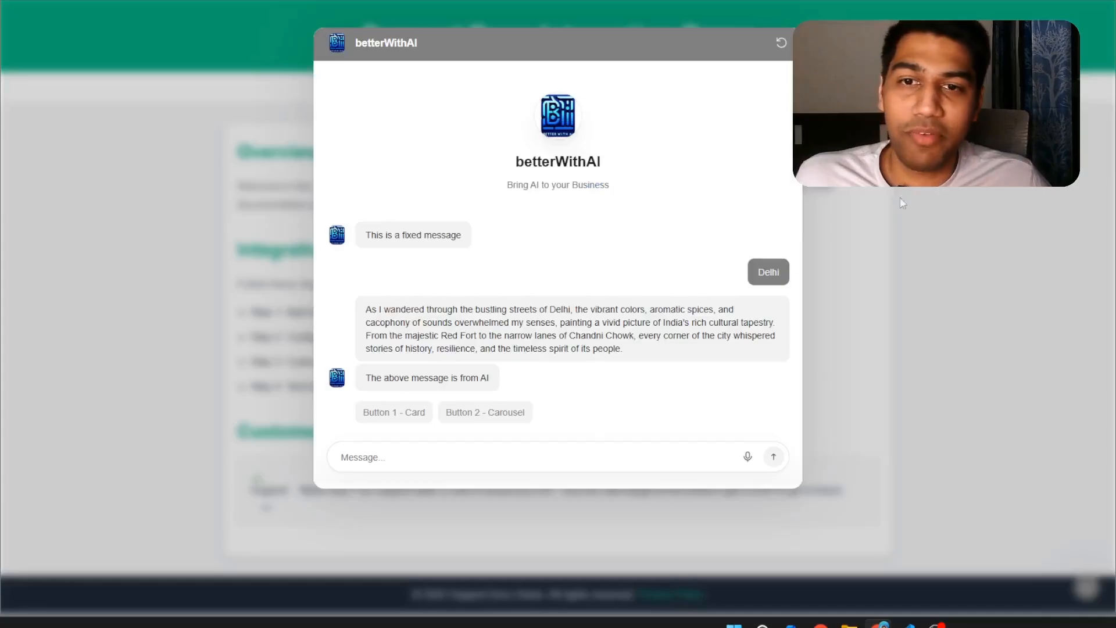
pyautogui.click(902, 203)
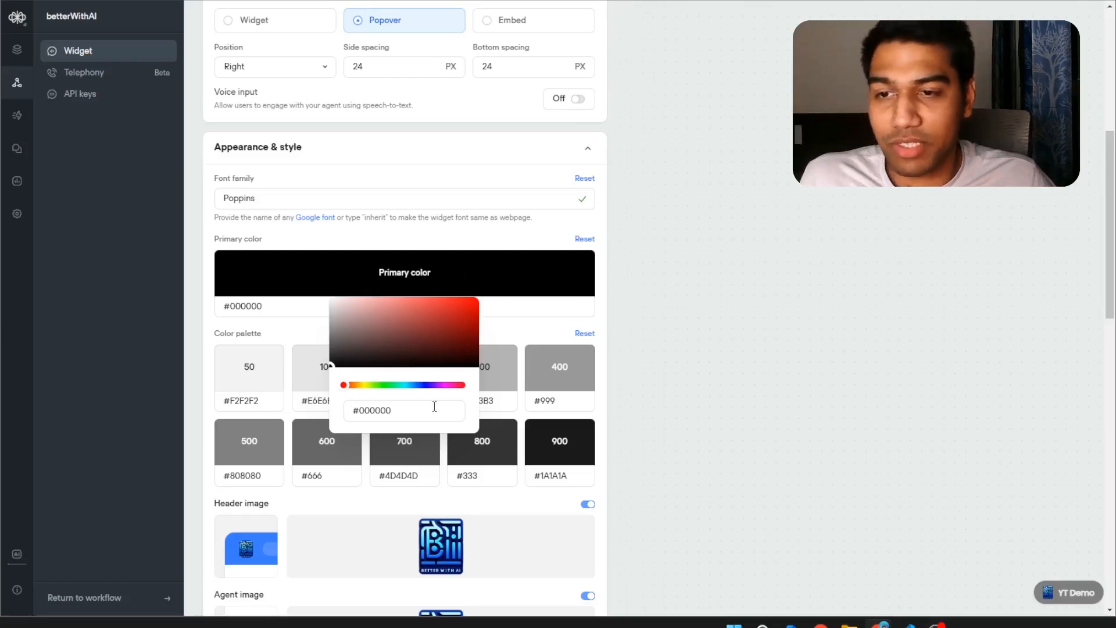
pyautogui.tripleClick(393, 418)
pyautogui.write('#10B981')
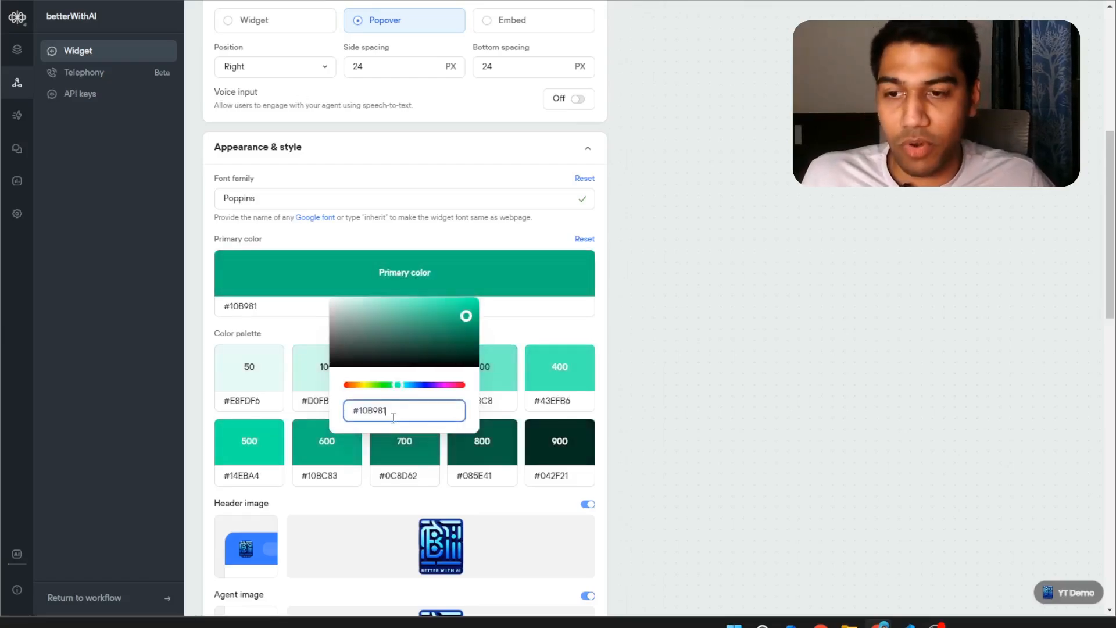
pyautogui.moveTo(395, 384)
pyautogui.mouseDown()
pyautogui.moveTo(349, 384)
pyautogui.moveTo(401, 382)
pyautogui.mouseUp()
pyautogui.moveTo(441, 350); pyautogui.dragTo(430, 329)
pyautogui.tripleClick(371, 410)
pyautogui.write('#10B981')
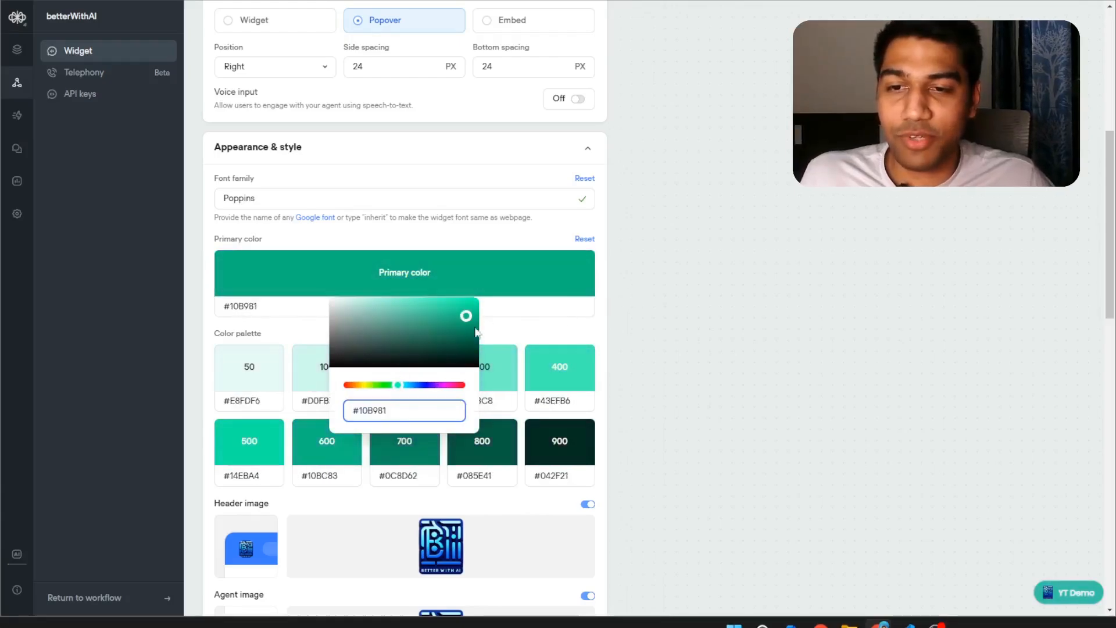
pyautogui.click(559, 464)
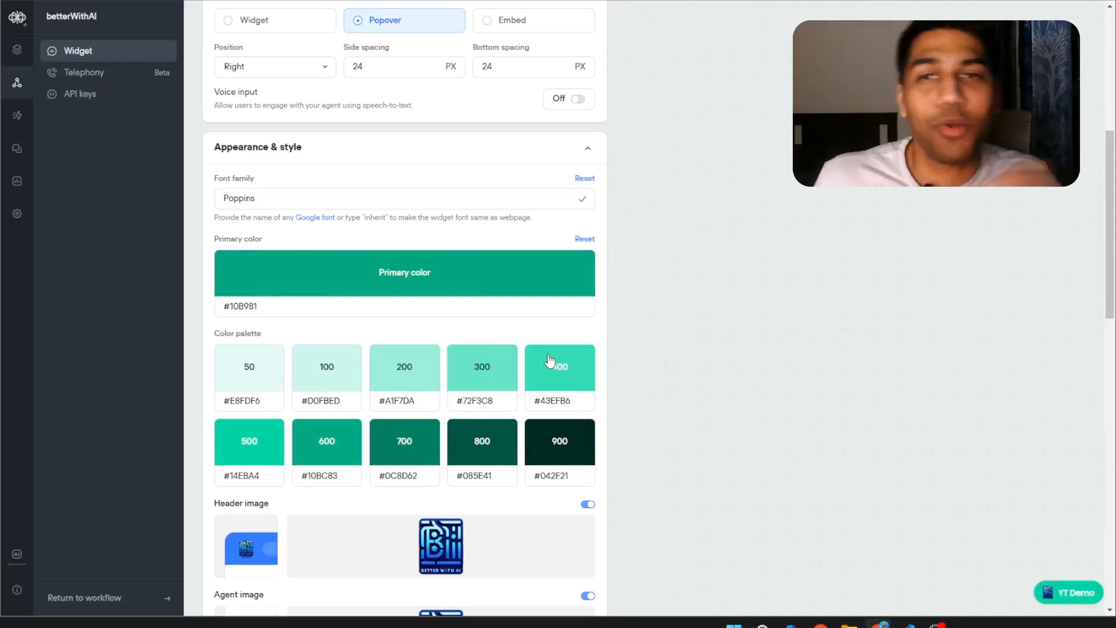
# - Try the dark purple #190825 as the widget's primary color and restore it to #10B981
pyautogui.click(523, 285)
pyautogui.click(444, 334)
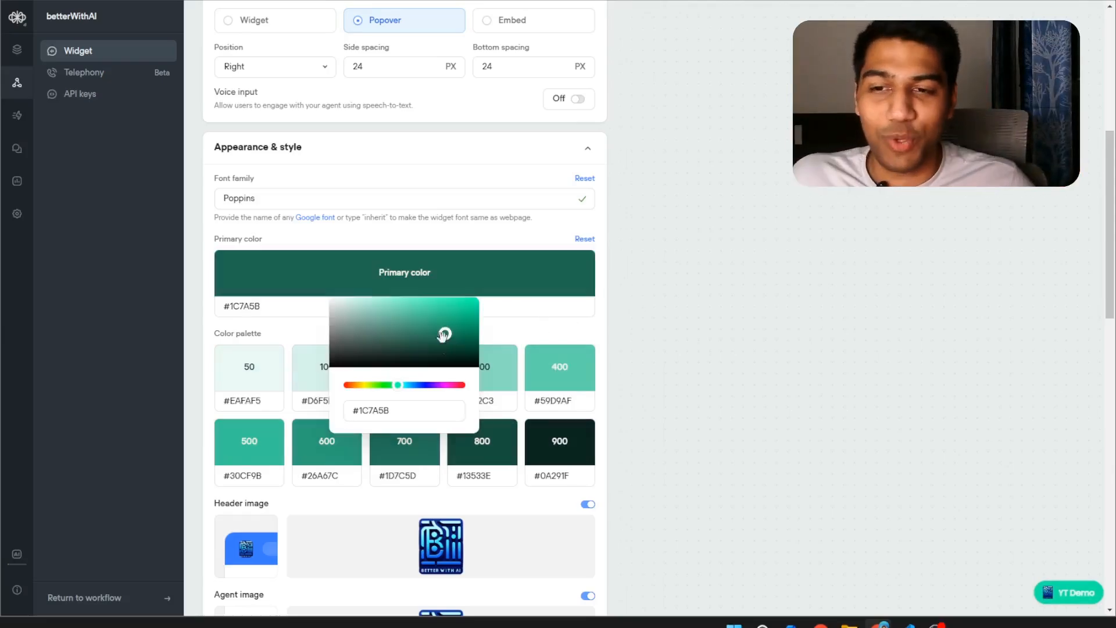
pyautogui.click(437, 385)
pyautogui.click(448, 356)
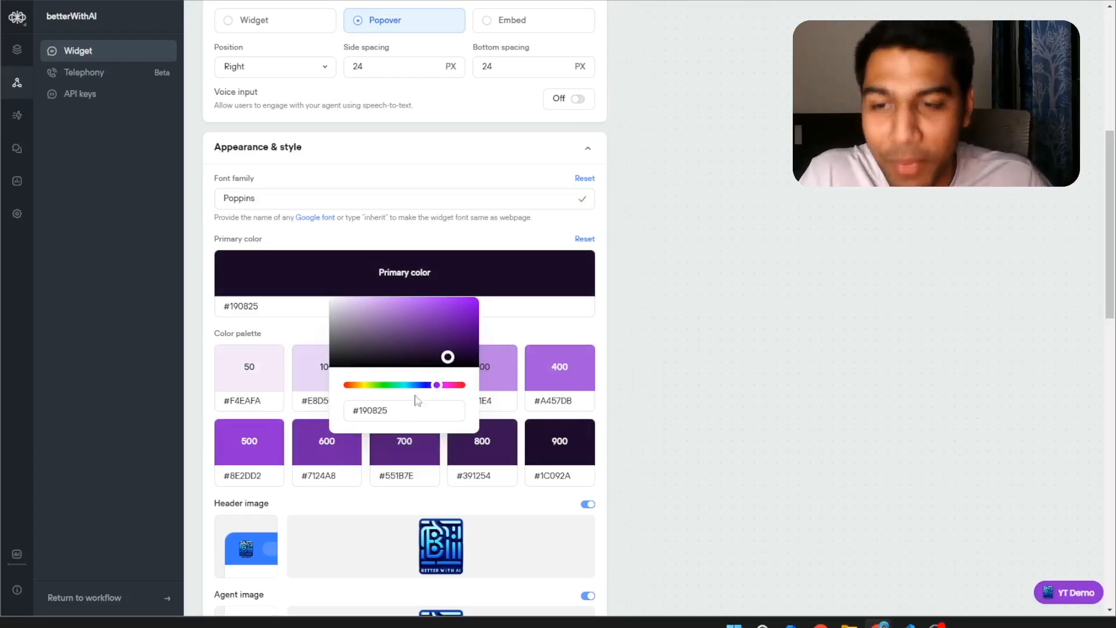
pyautogui.click(408, 414)
pyautogui.hotkey('ctrl', 'a')
pyautogui.write('#10B981')
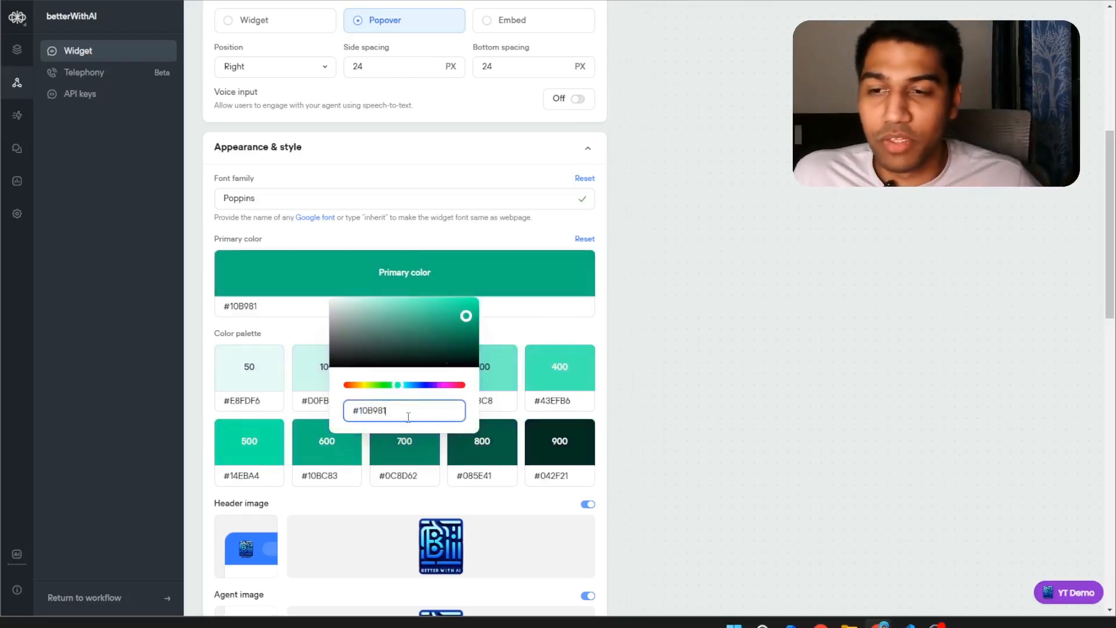
pyautogui.click(551, 328)
# - Preview the chat popover in the green palette, including its suggestion buttons and new-chat confirmation
pyautogui.click(1071, 592)
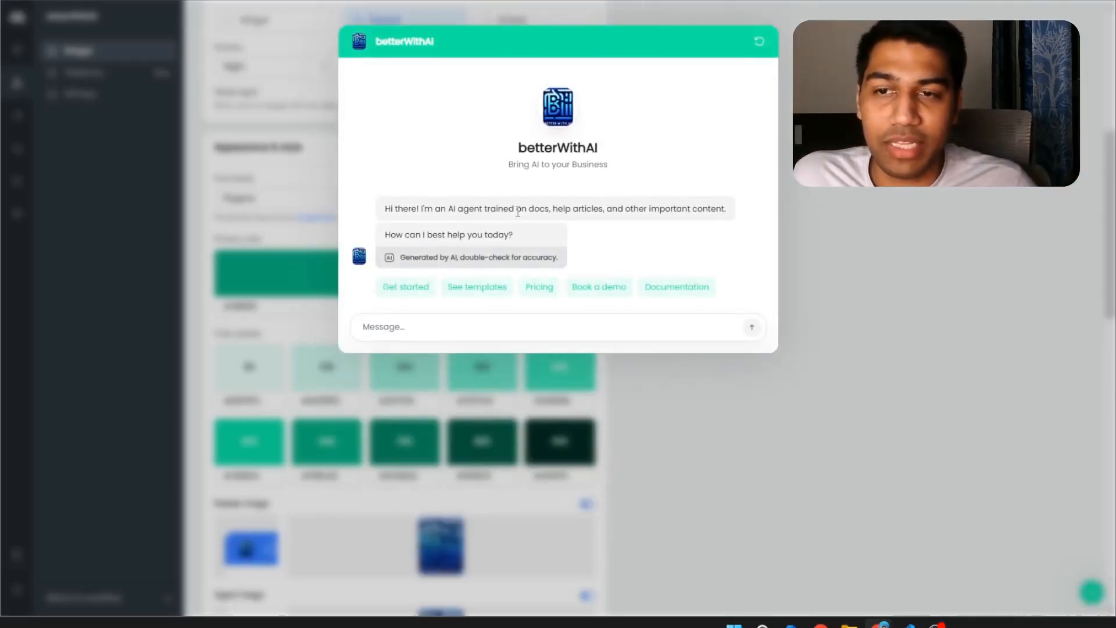
pyautogui.click(828, 78)
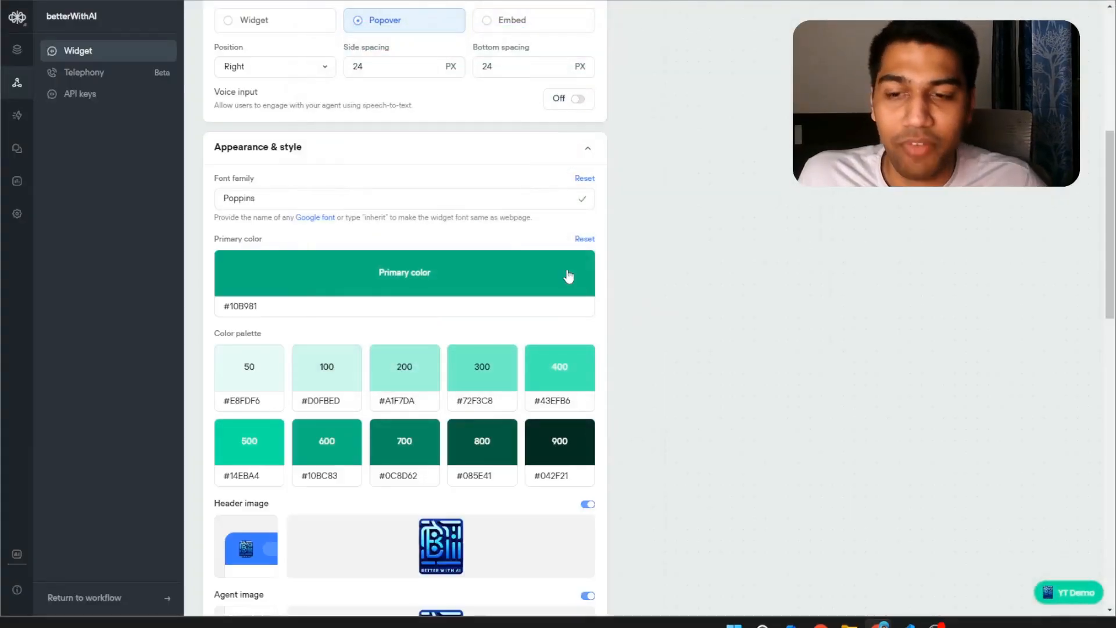
pyautogui.scroll(-3, 577, 340)
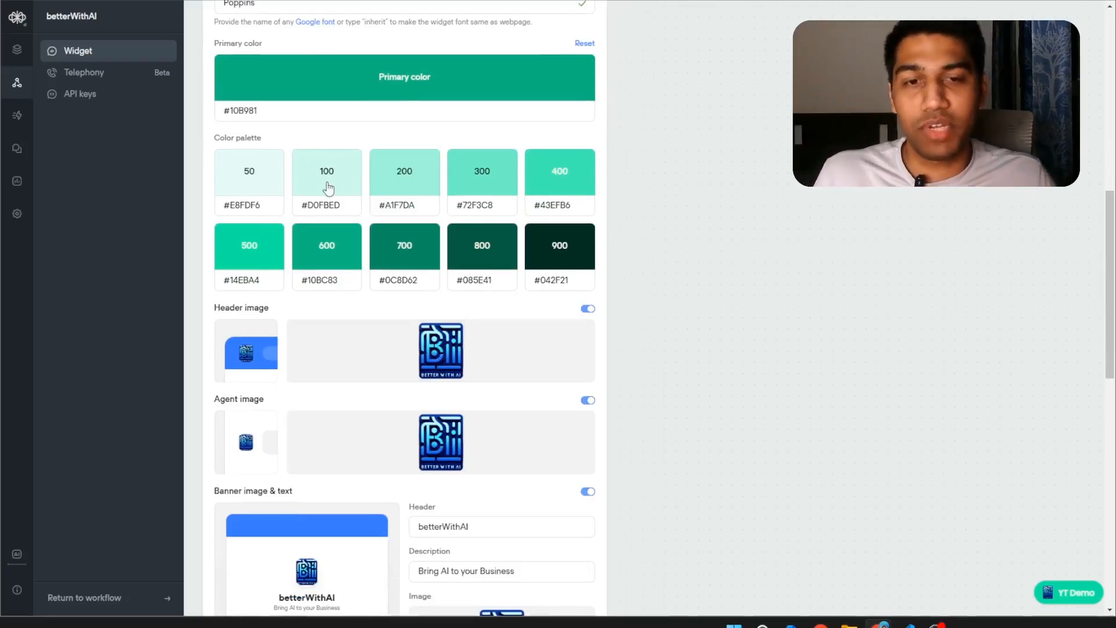
pyautogui.click(1090, 593)
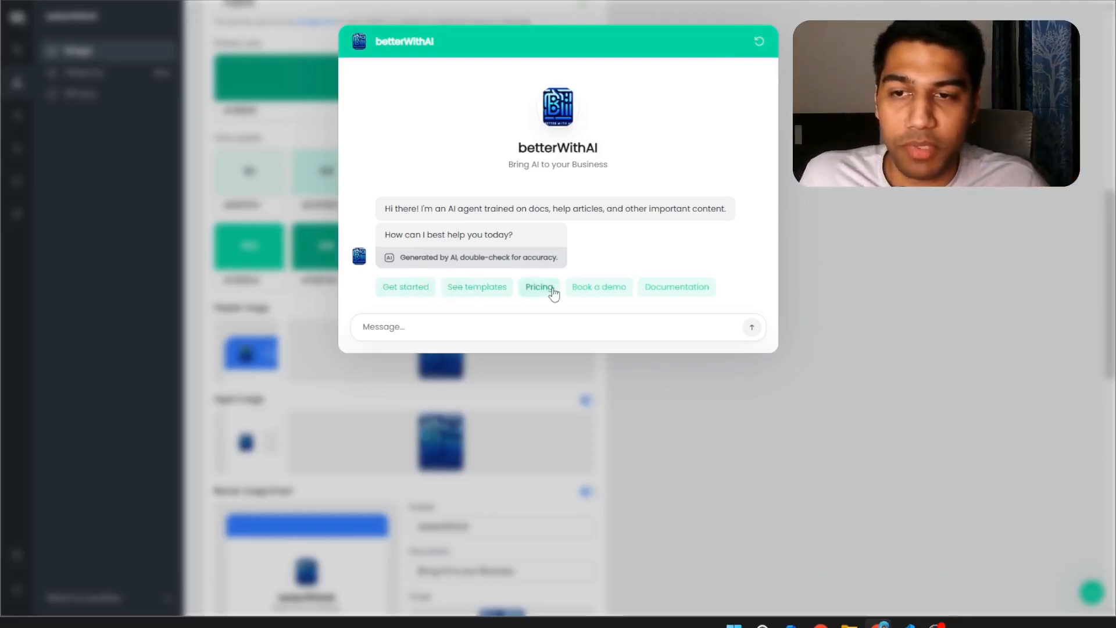
pyautogui.click(758, 42)
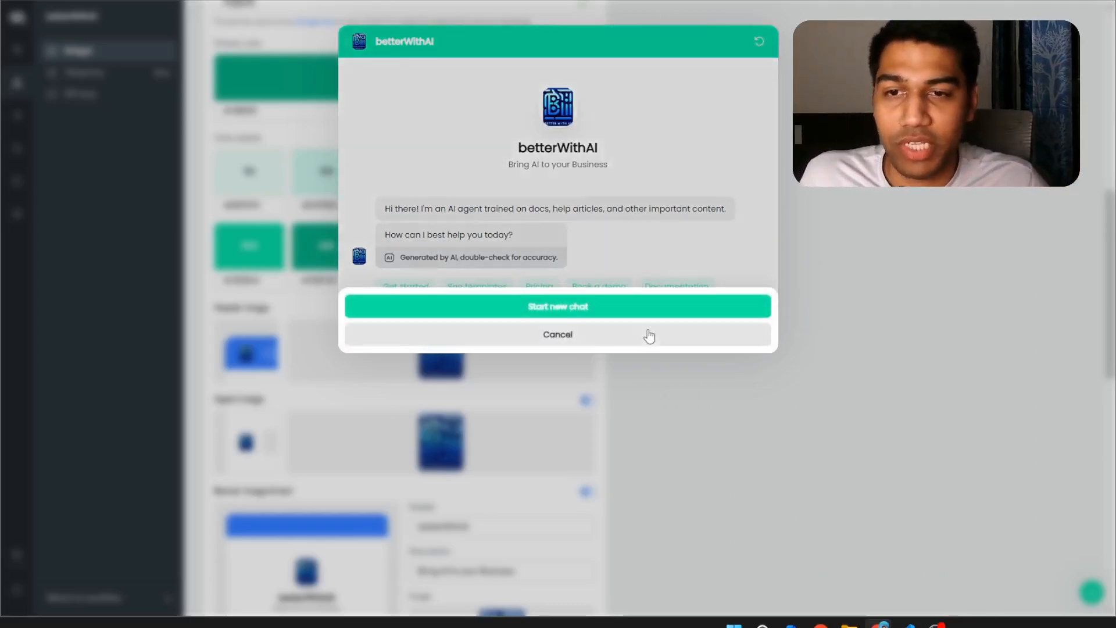
pyautogui.click(831, 382)
# - Darken the widget's primary color to #064430
pyautogui.click(284, 87)
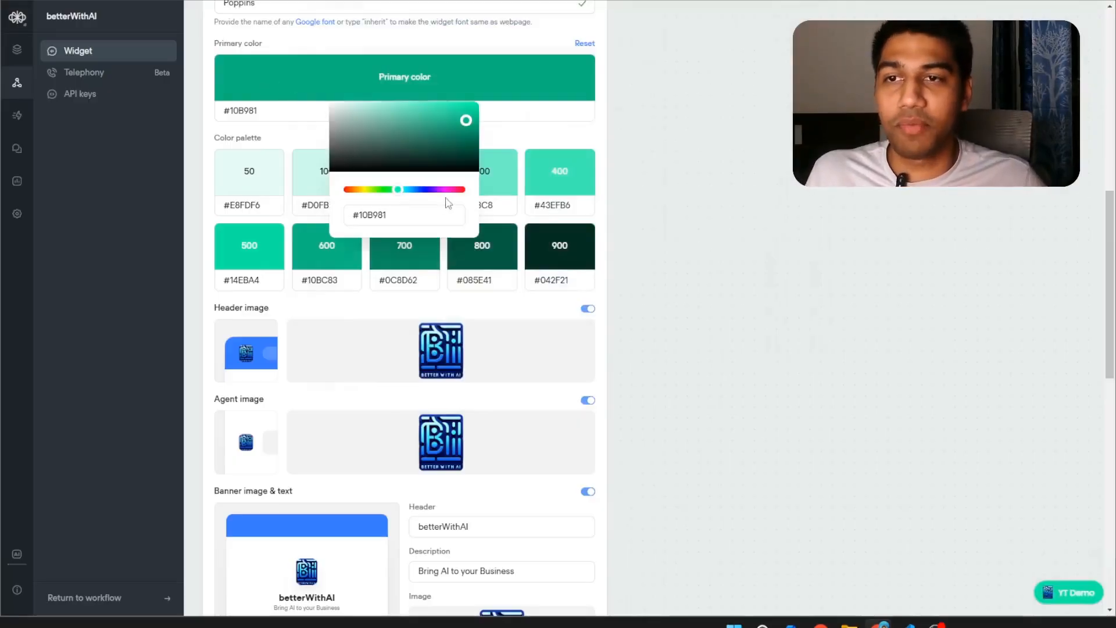
pyautogui.moveTo(468, 129); pyautogui.dragTo(467, 153)
pyautogui.click(672, 165)
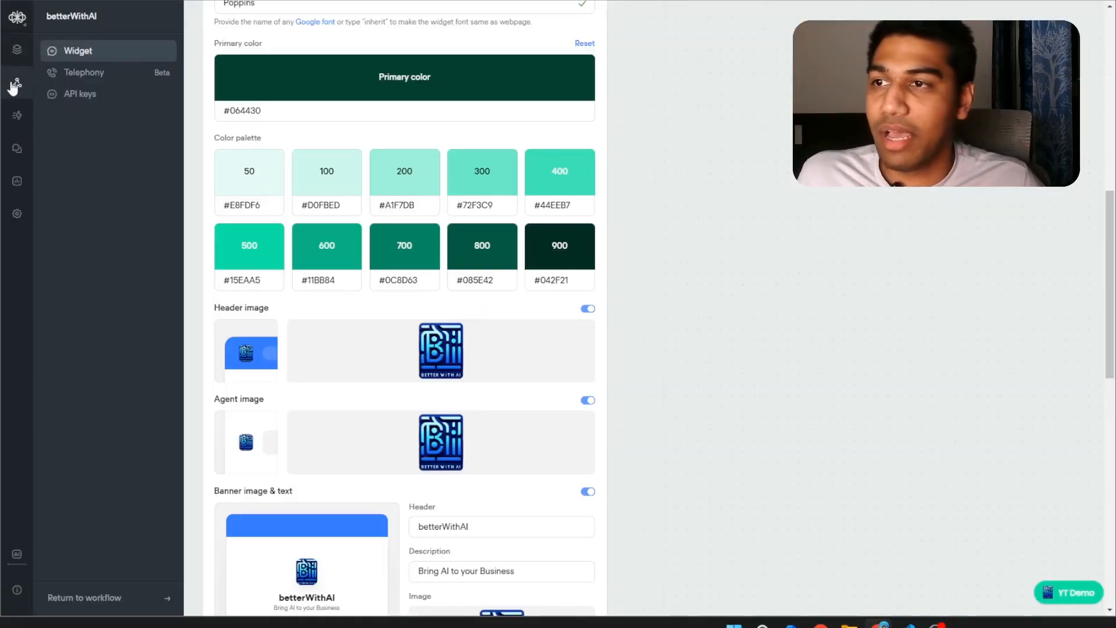
# - Open the Home workflow on the canvas and publish the agent
pyautogui.click(17, 50)
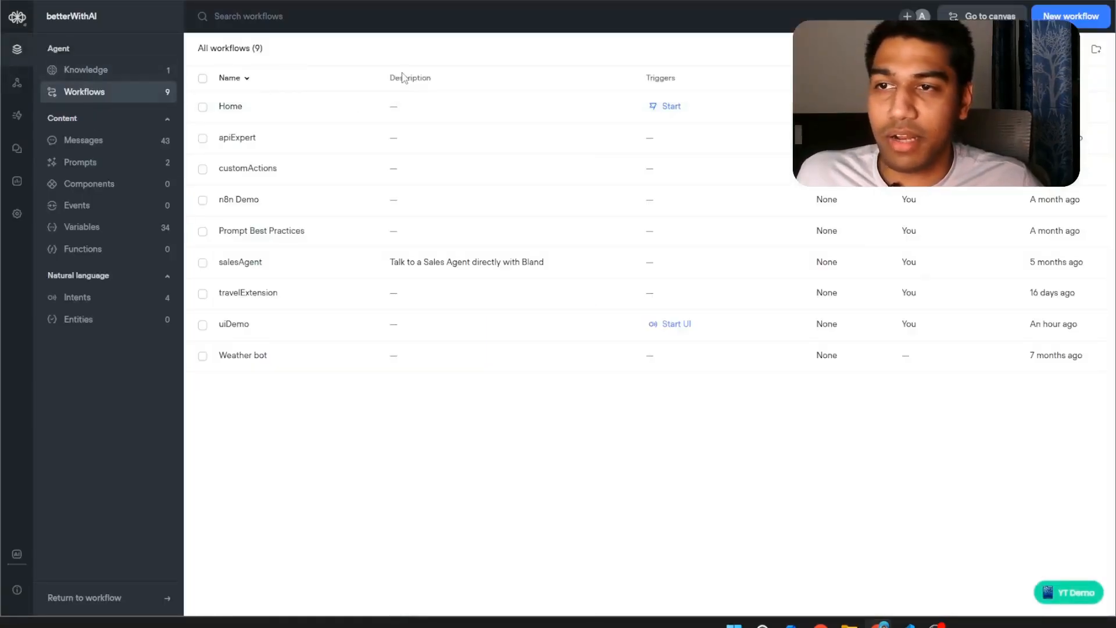
pyautogui.click(407, 107)
pyautogui.click(1008, 123)
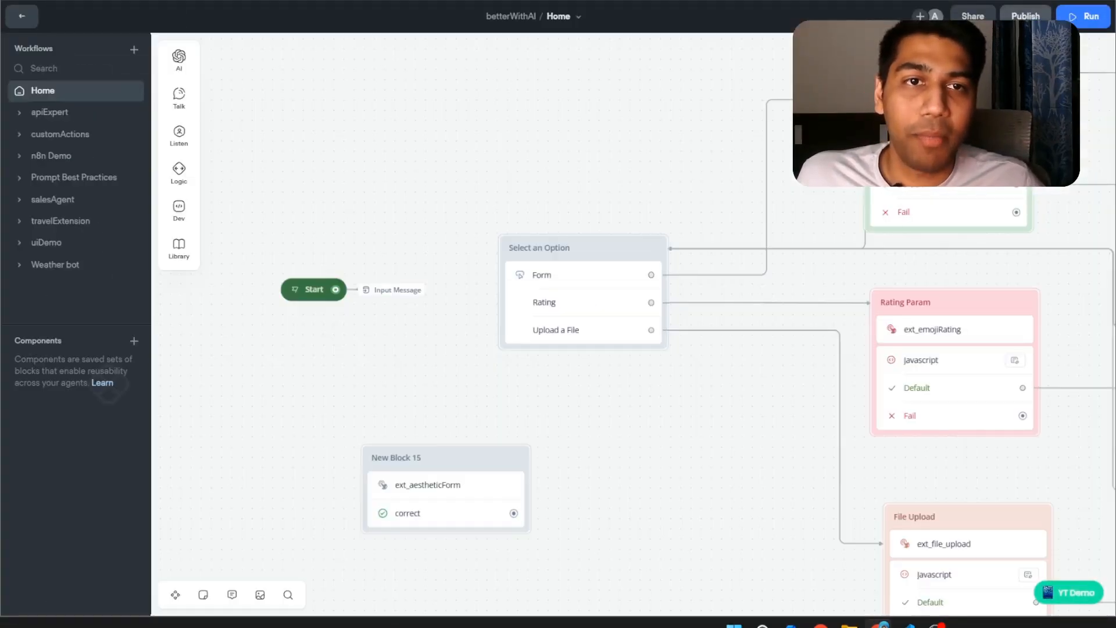
pyautogui.click(1034, 16)
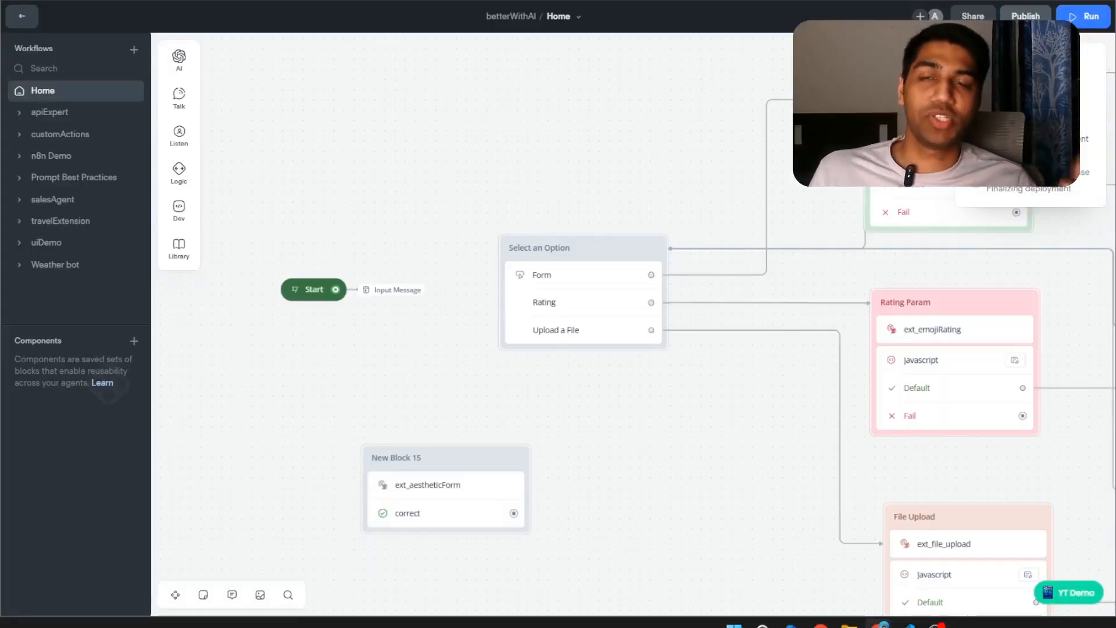
# - Return to the widget settings and expand the Modality & interface and Appearance & style sections
pyautogui.click(22, 17)
pyautogui.click(17, 83)
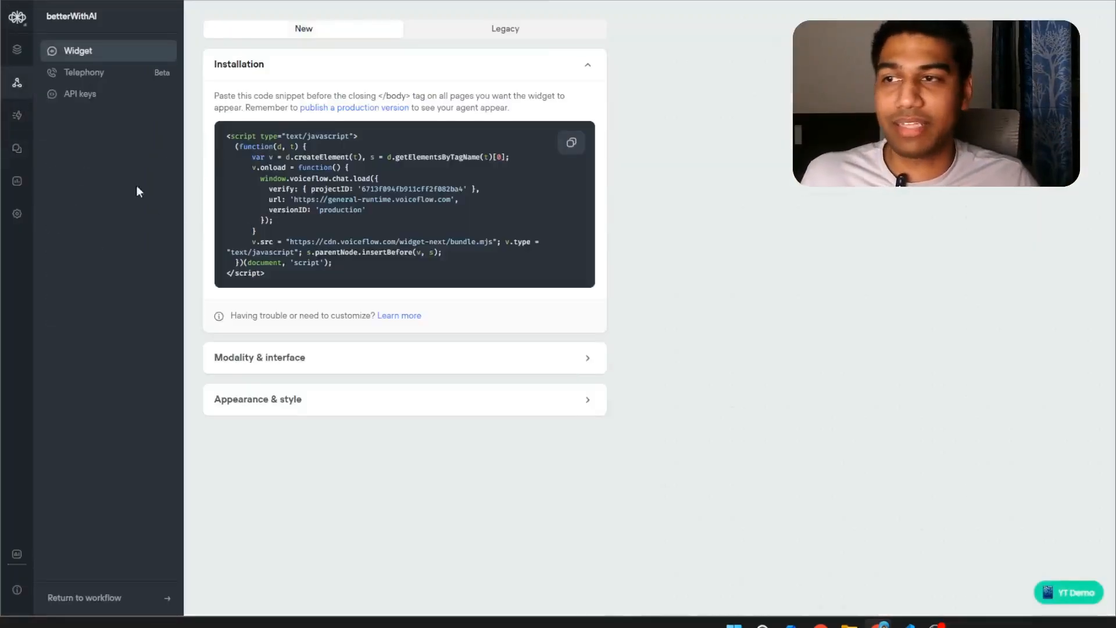
pyautogui.click(294, 357)
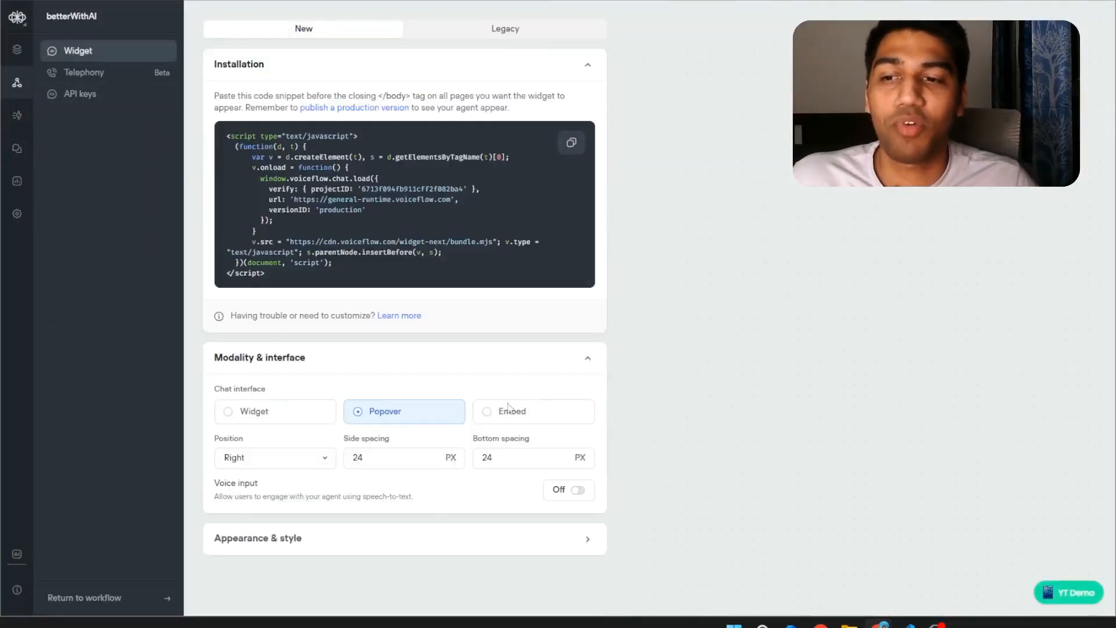
pyautogui.click(426, 529)
pyautogui.scroll(-10, 663, 326)
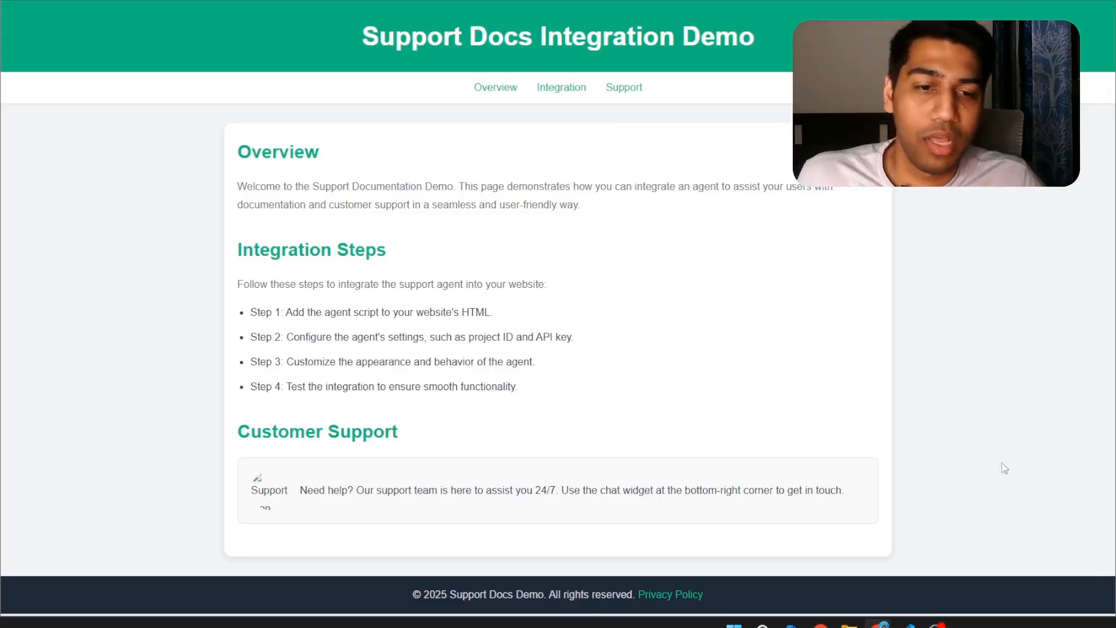
# - Test the published chat on the Support Docs demo page by sending "Delhi", and restart the conversation to send "Mumbai"
pyautogui.click(1084, 587)
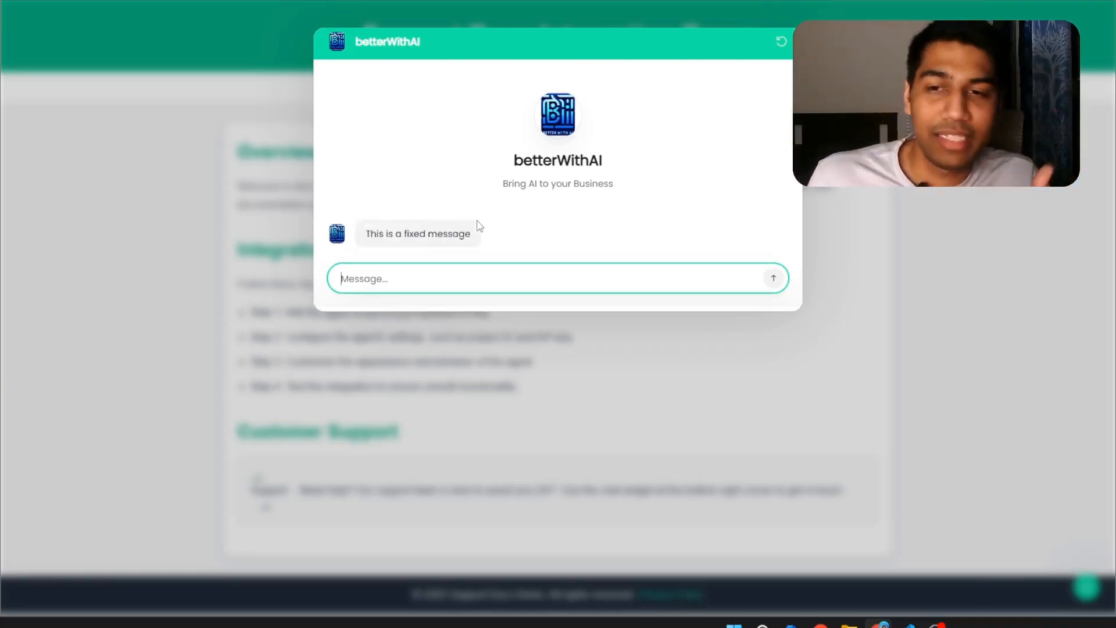
pyautogui.press('Return')
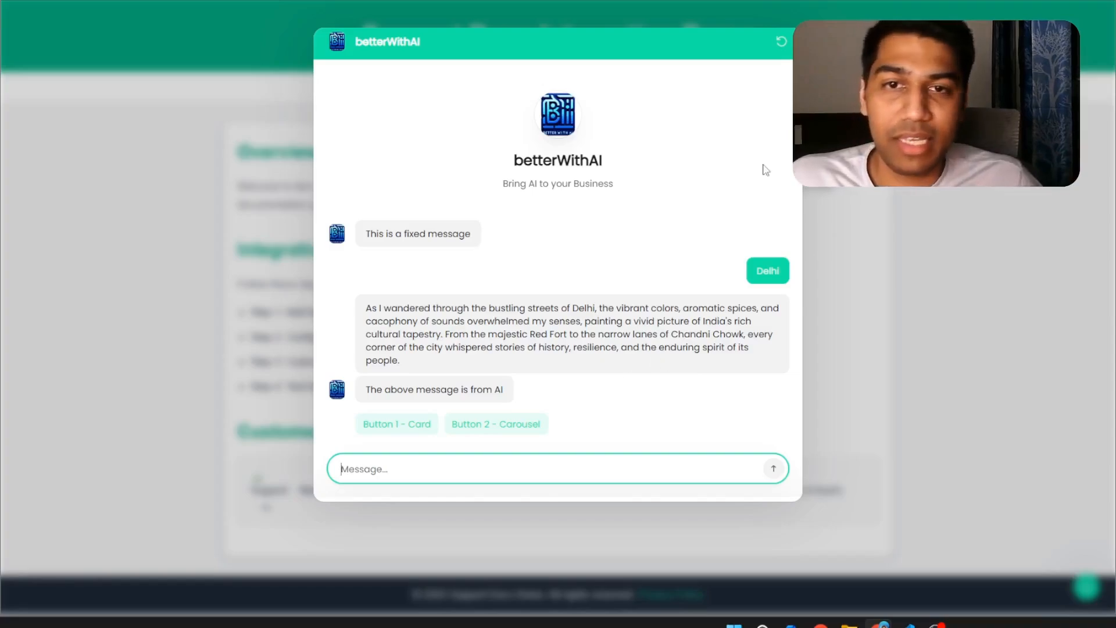
pyautogui.click(780, 42)
pyautogui.write('Mumbai')
pyautogui.press('Return')
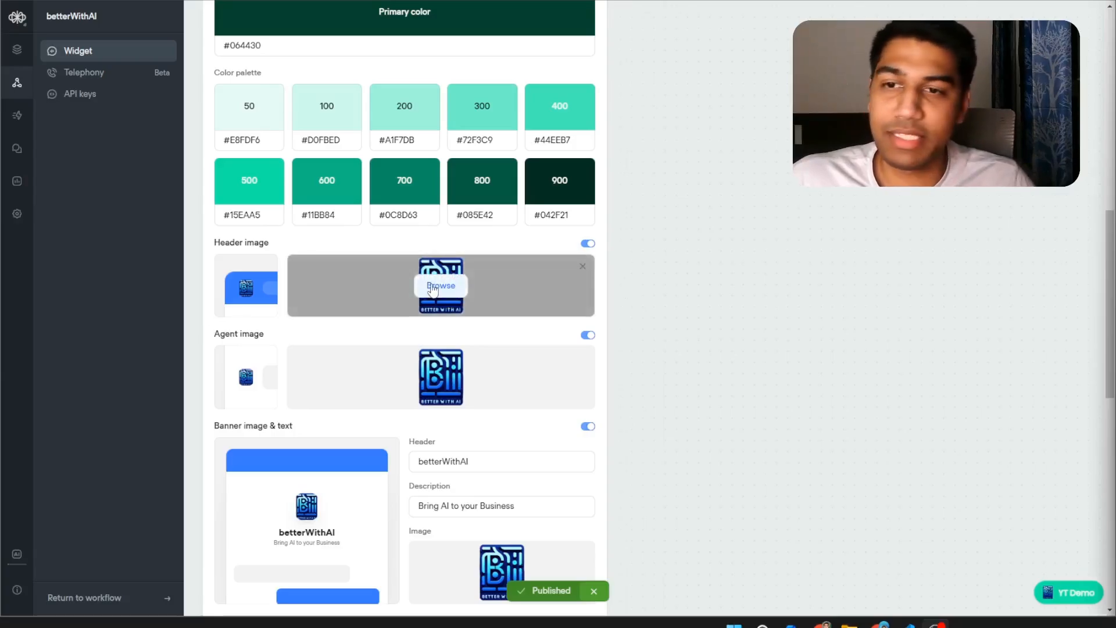
# - Replace the widget's header image with the Frodo's ring PNG and preview it in the chat popover
pyautogui.click(432, 289)
pyautogui.click(171, 79)
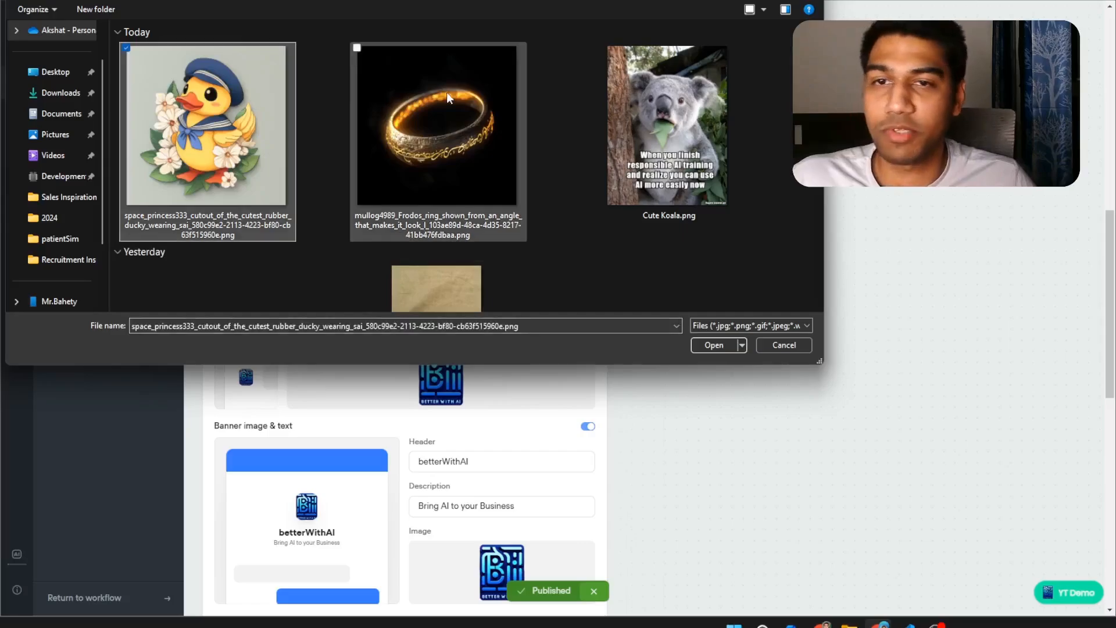
pyautogui.click(446, 92)
pyautogui.doubleClick(447, 92)
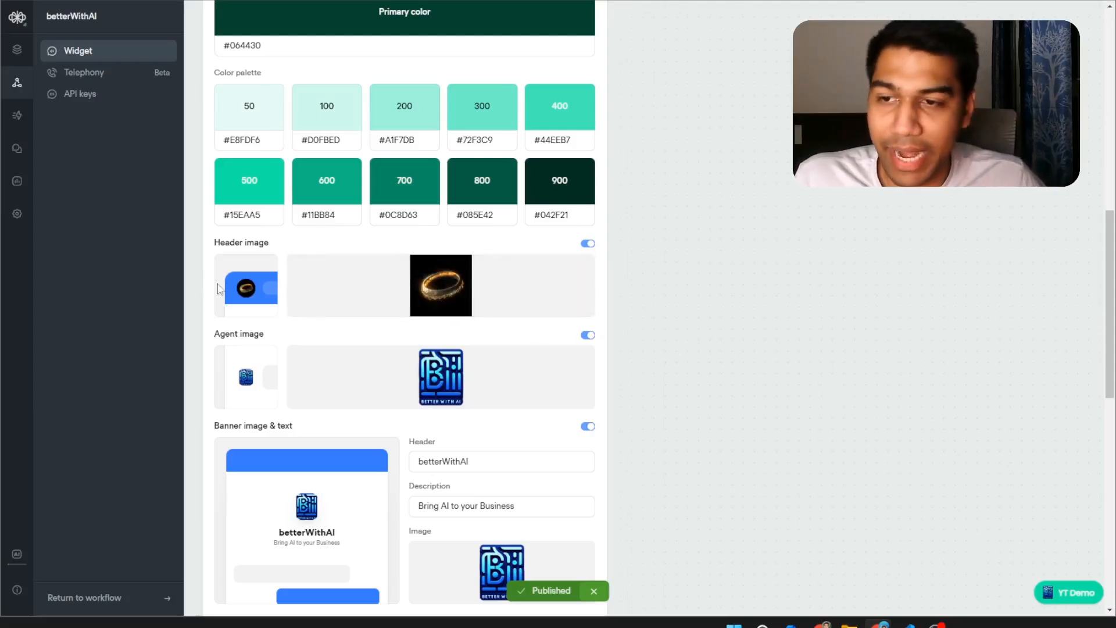
pyautogui.scroll(-2, 265, 309)
pyautogui.scroll(1, 278, 324)
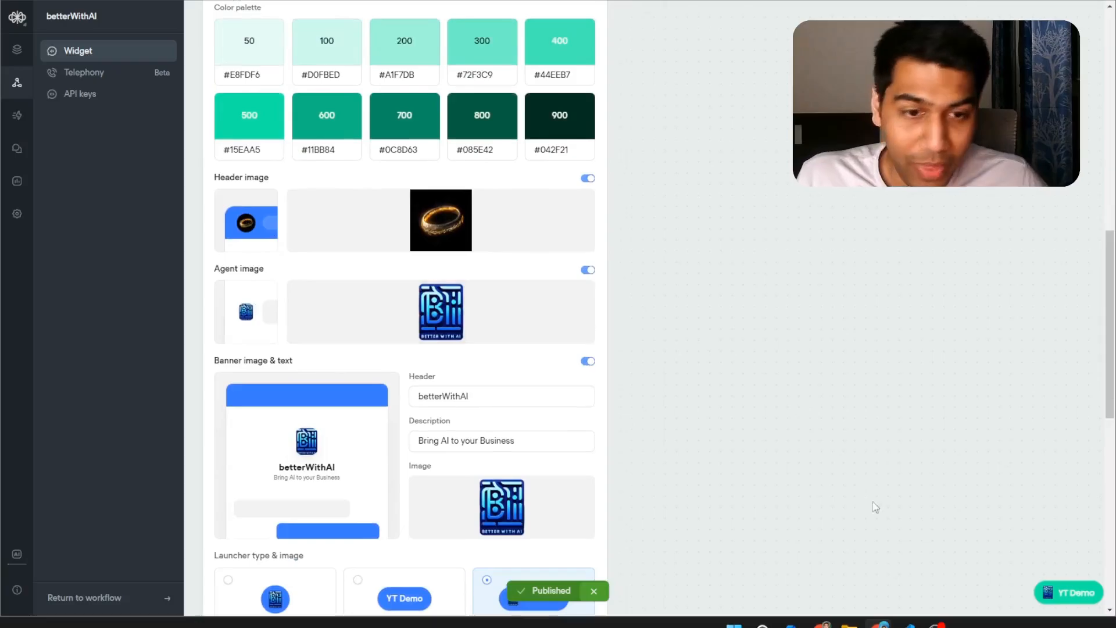
pyautogui.click(1045, 591)
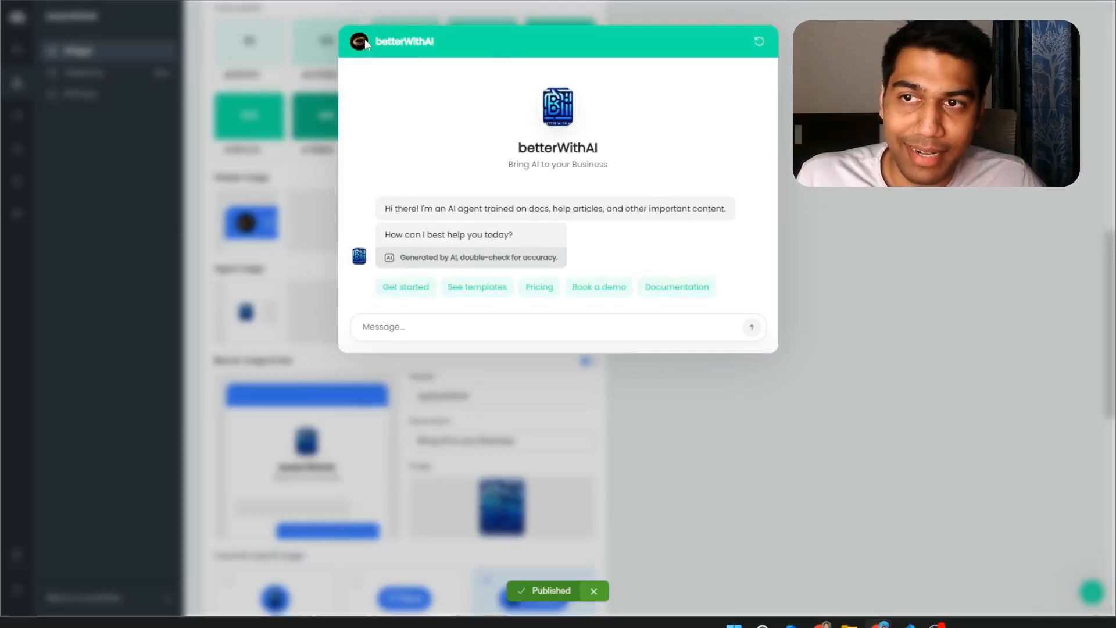
pyautogui.click(776, 81)
# - Replace the agent image with the sailor rubber ducky PNG and preview it in the chat popover
pyautogui.moveTo(372, 229)
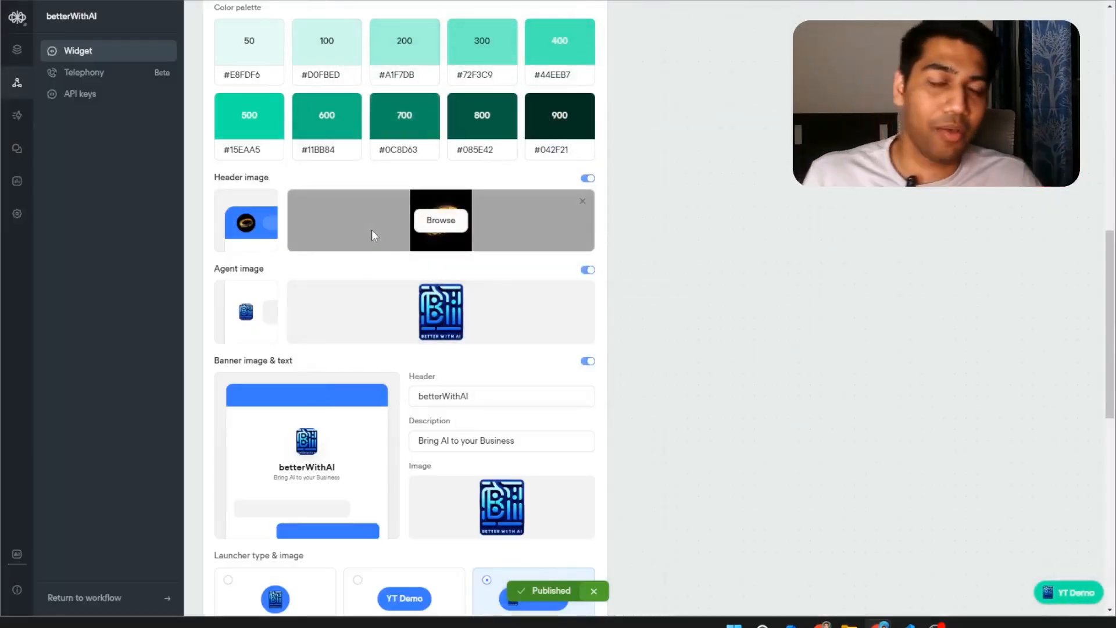
pyautogui.click(451, 318)
pyautogui.click(225, 111)
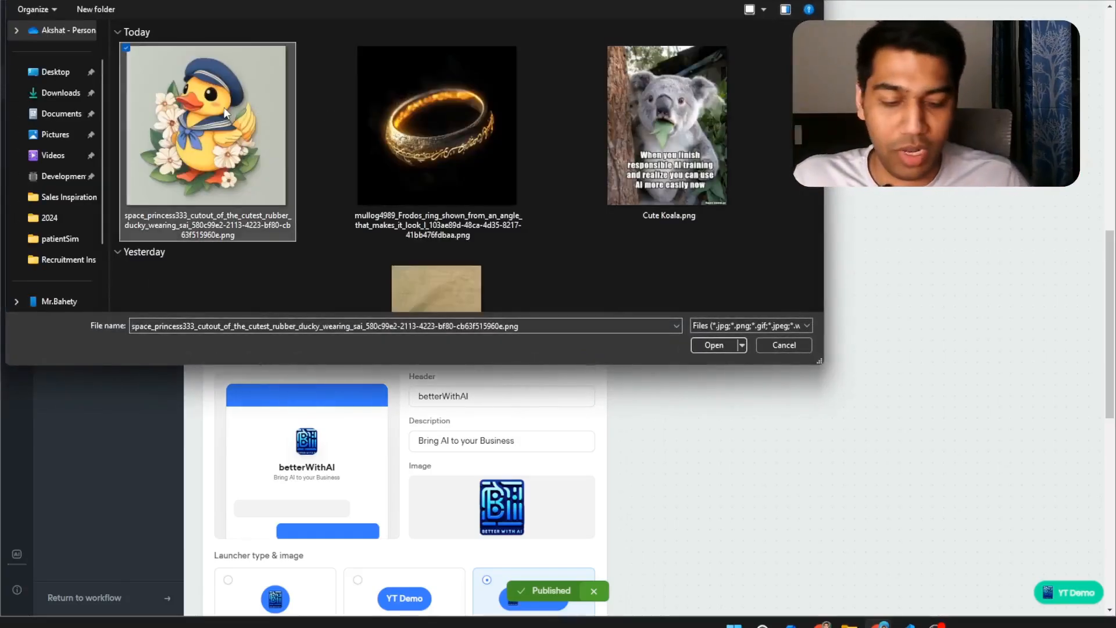
pyautogui.doubleClick(226, 111)
pyautogui.scroll(-3, 947, 421)
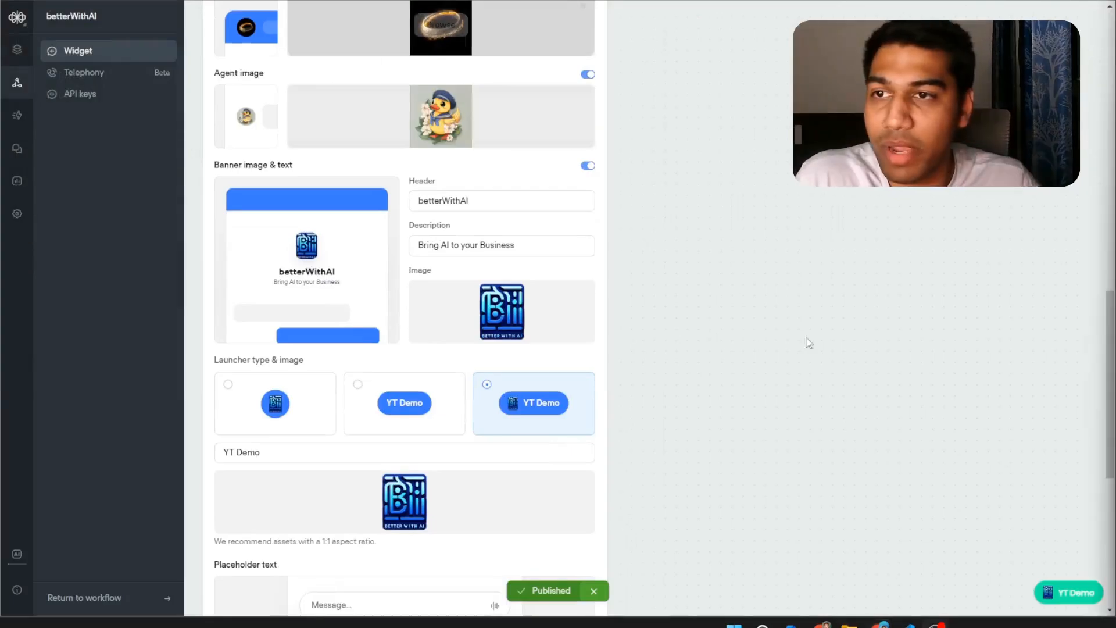
pyautogui.click(1068, 592)
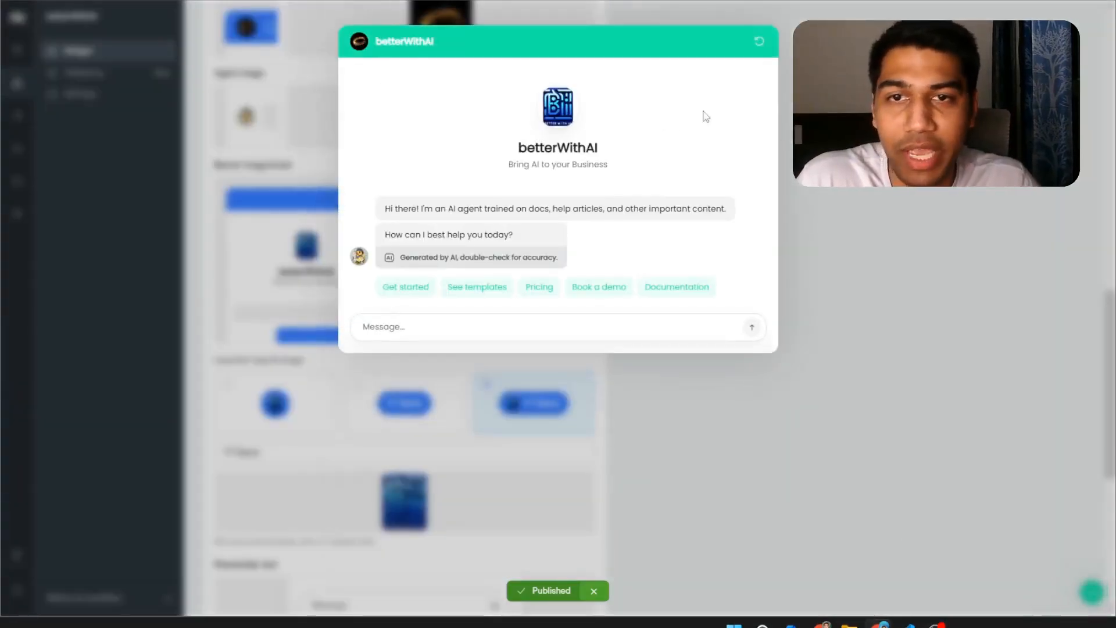
pyautogui.click(814, 168)
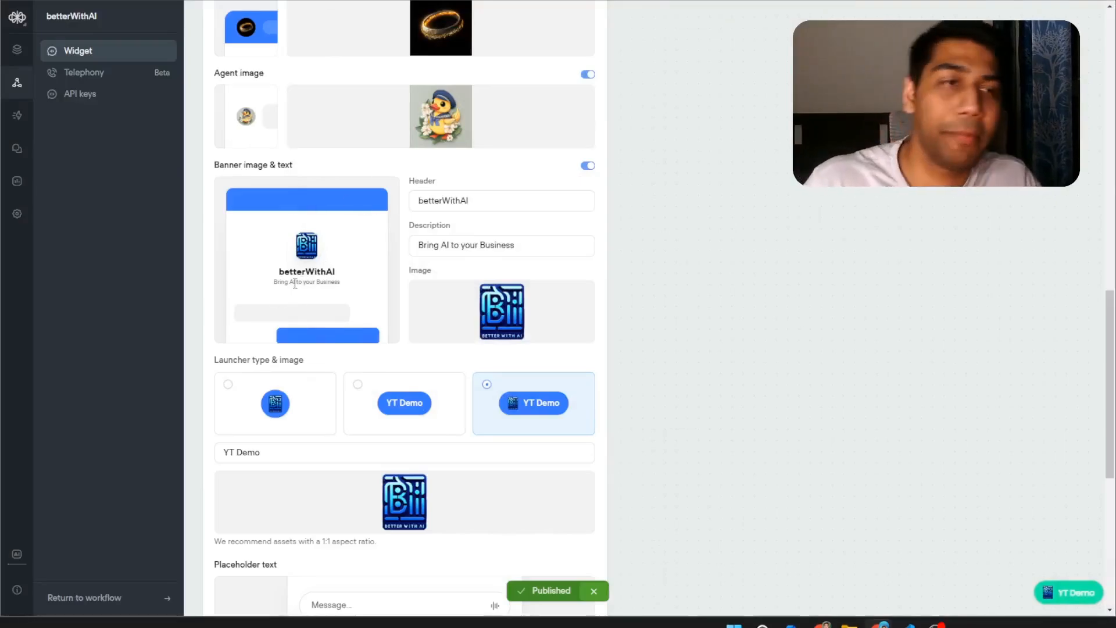
pyautogui.scroll(2, 295, 283)
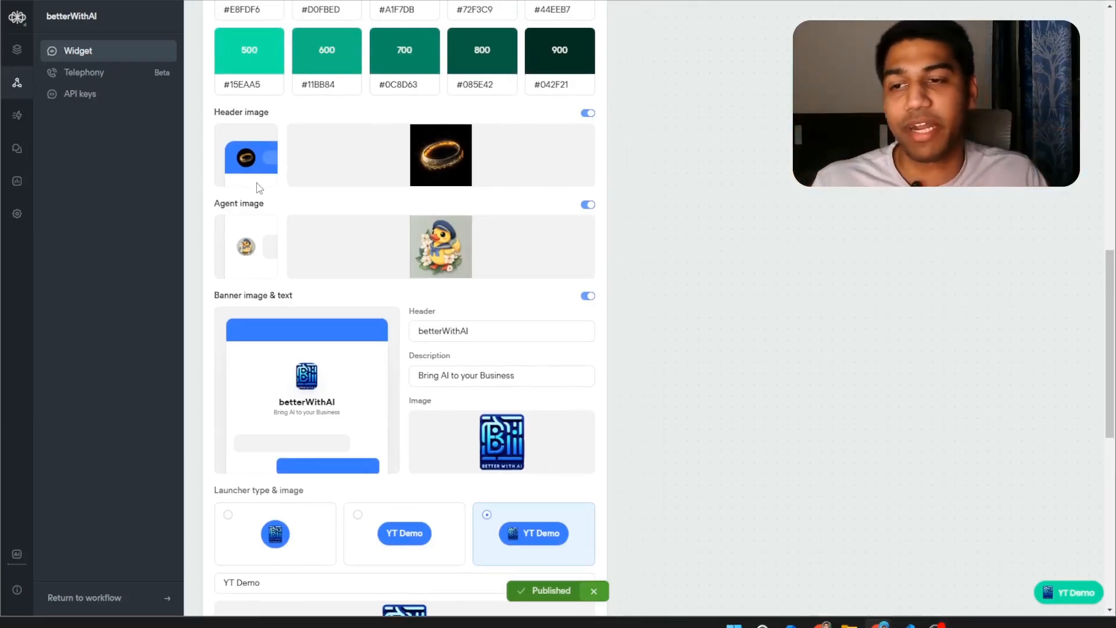
# - Change the widget banner's header text to "Book a Call"
pyautogui.click(469, 334)
pyautogui.click(1053, 597)
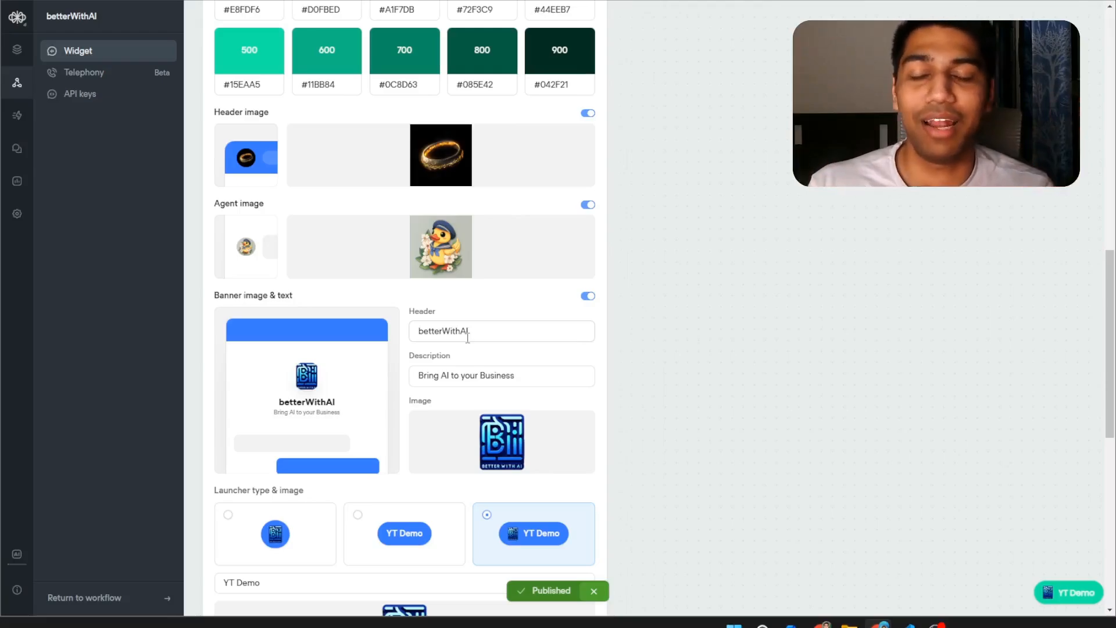
pyautogui.click(467, 331)
pyautogui.hotkey('ctrl', 'a')
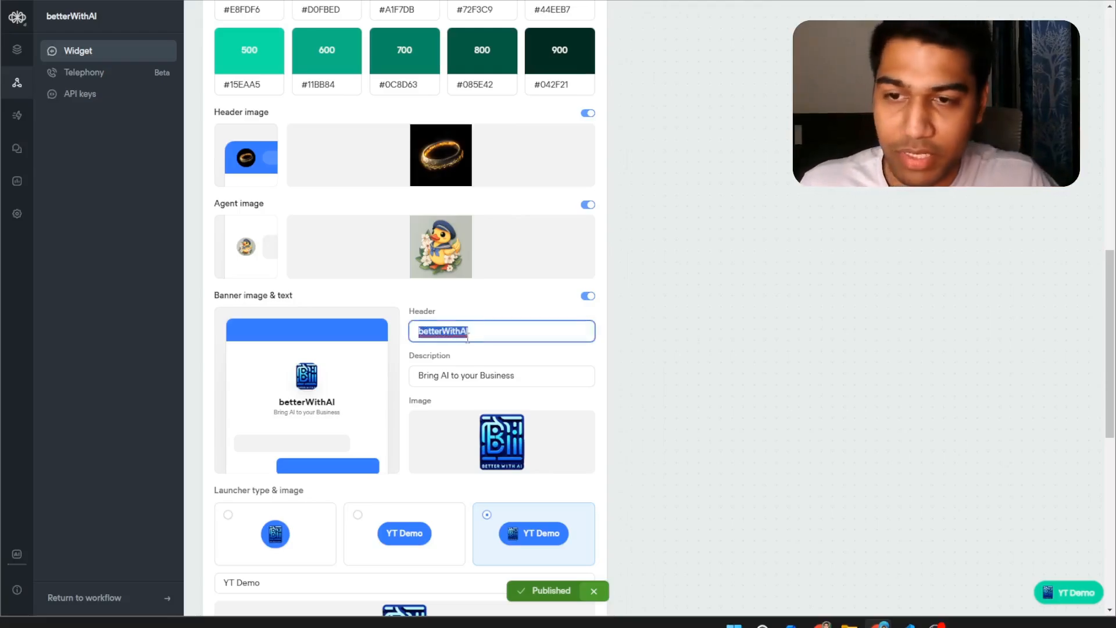
pyautogui.press('BackSpace')
pyautogui.write('Book a')
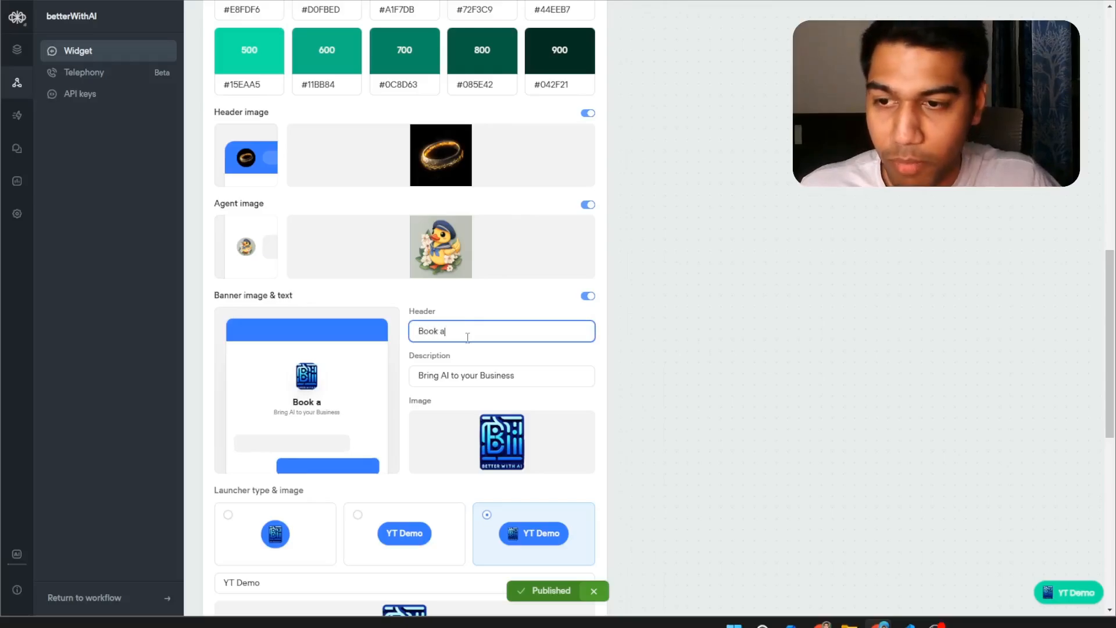
pyautogui.write(' Call')
# - Set the banner description to "We build AI Agents" and preview the banner text in the chat popover
pyautogui.click(521, 377)
pyautogui.hotkey('ctrl', 'a')
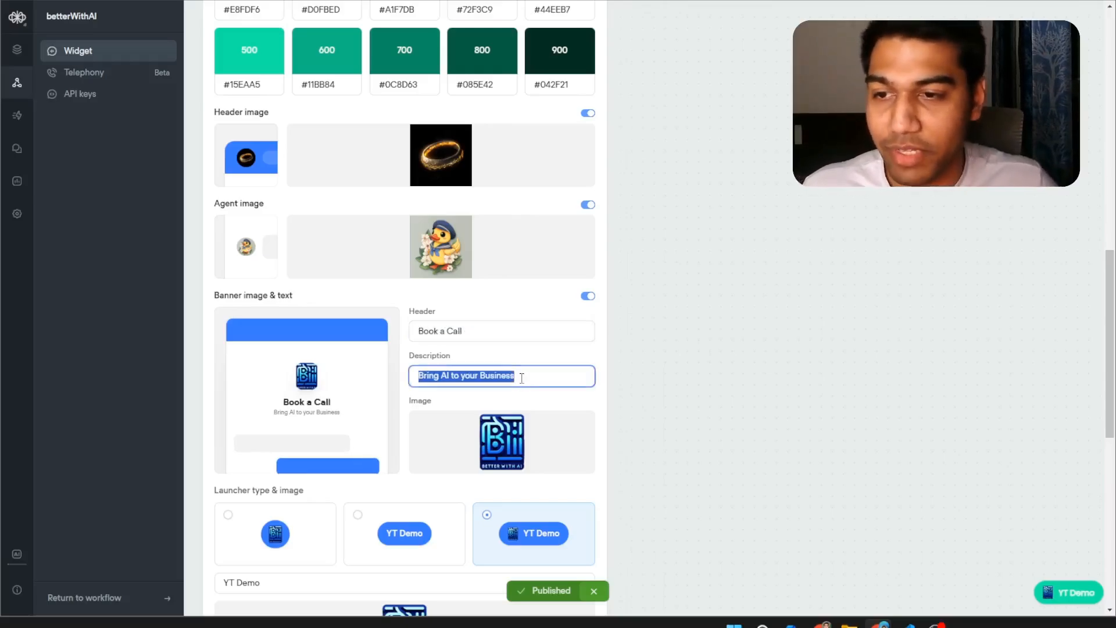
pyautogui.press('BackSpace')
pyautogui.write('We build AI Agents')
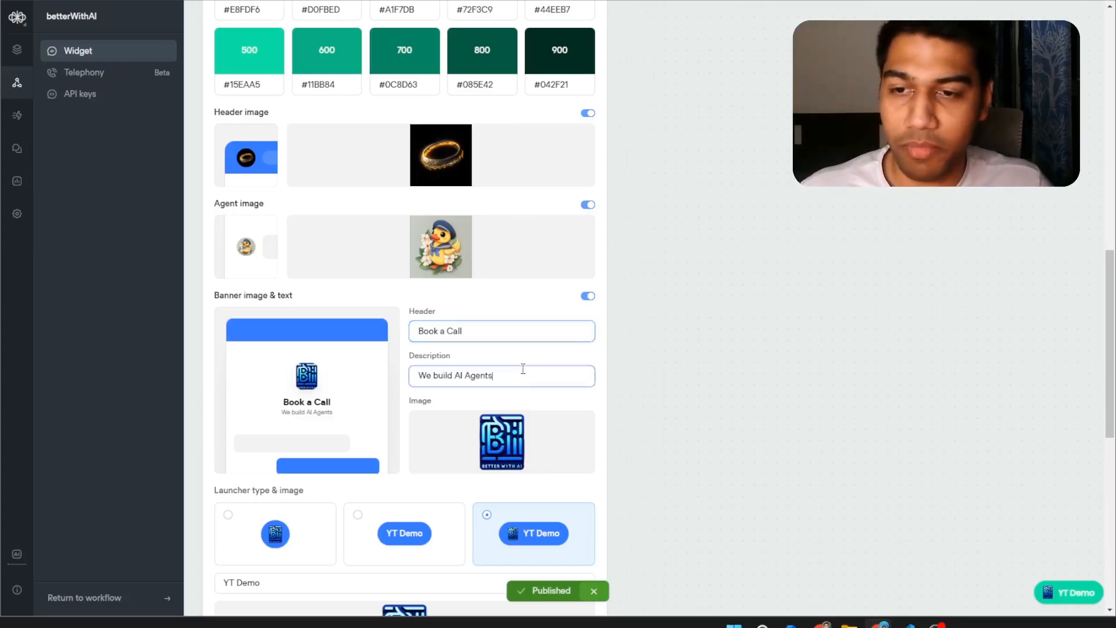
pyautogui.click(1075, 596)
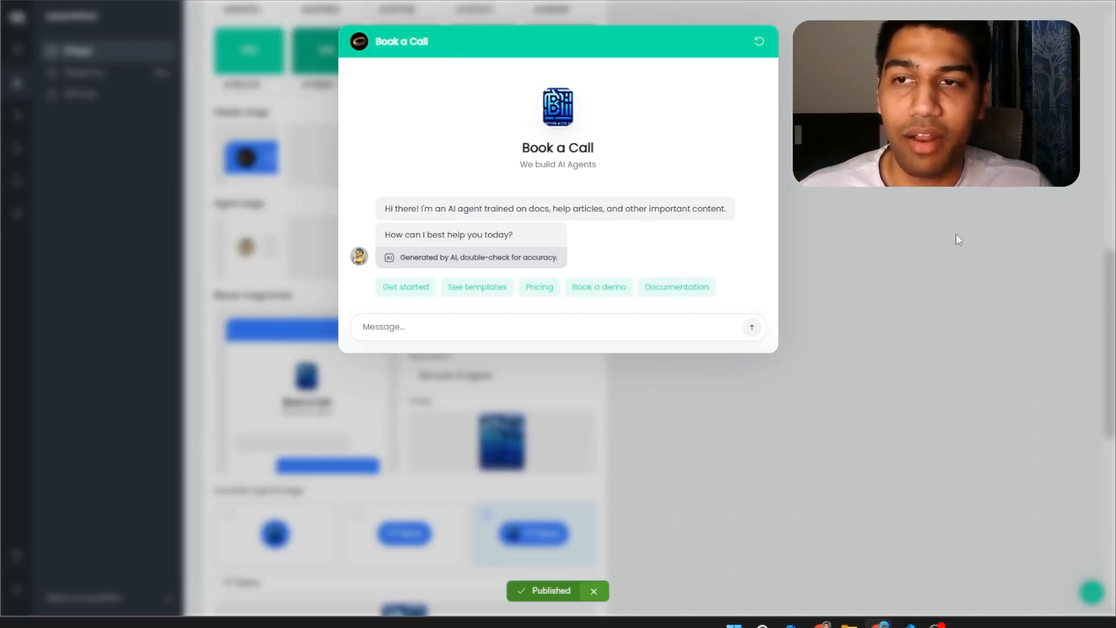
pyautogui.click(955, 234)
# - Replace the banner image with the golden ring picture and preview it in the chat popover
pyautogui.click(504, 442)
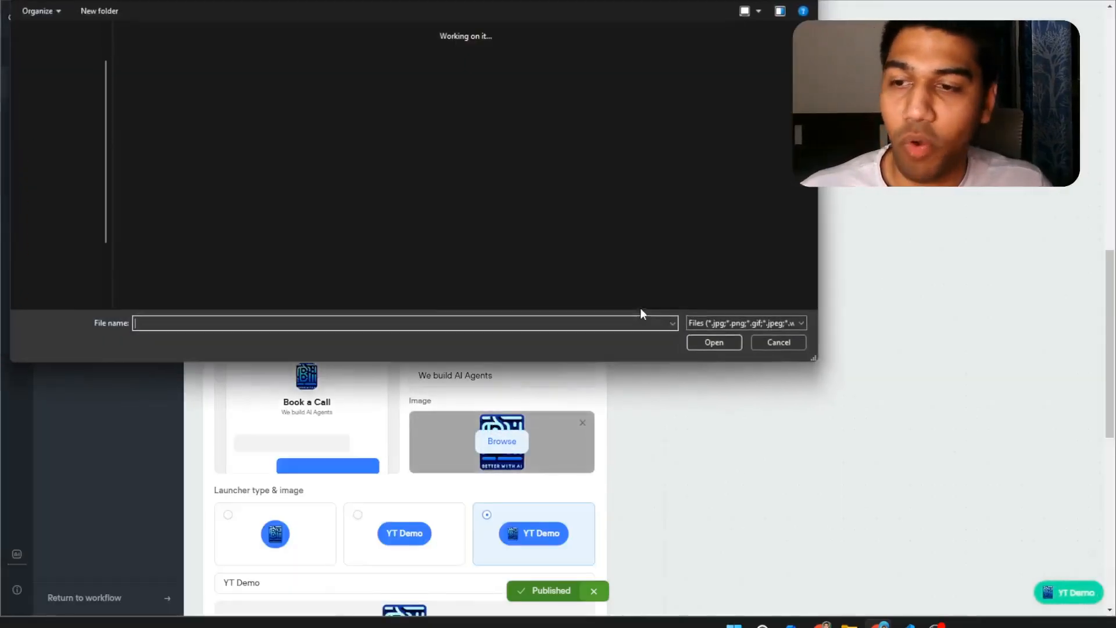
pyautogui.click(386, 144)
pyautogui.doubleClick(386, 144)
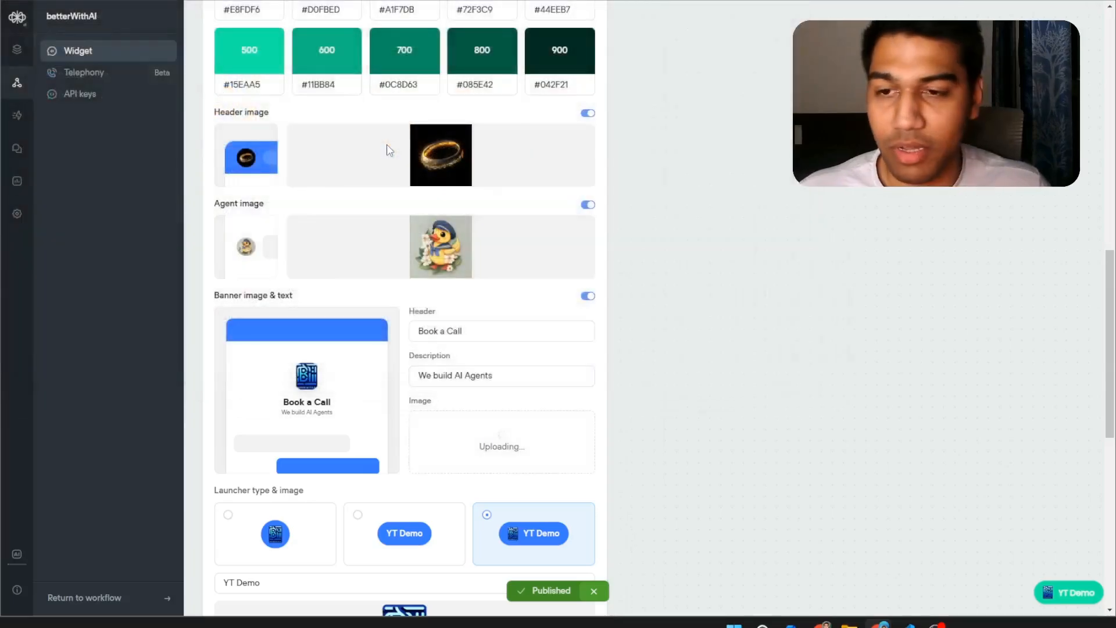
pyautogui.scroll(-3, 692, 361)
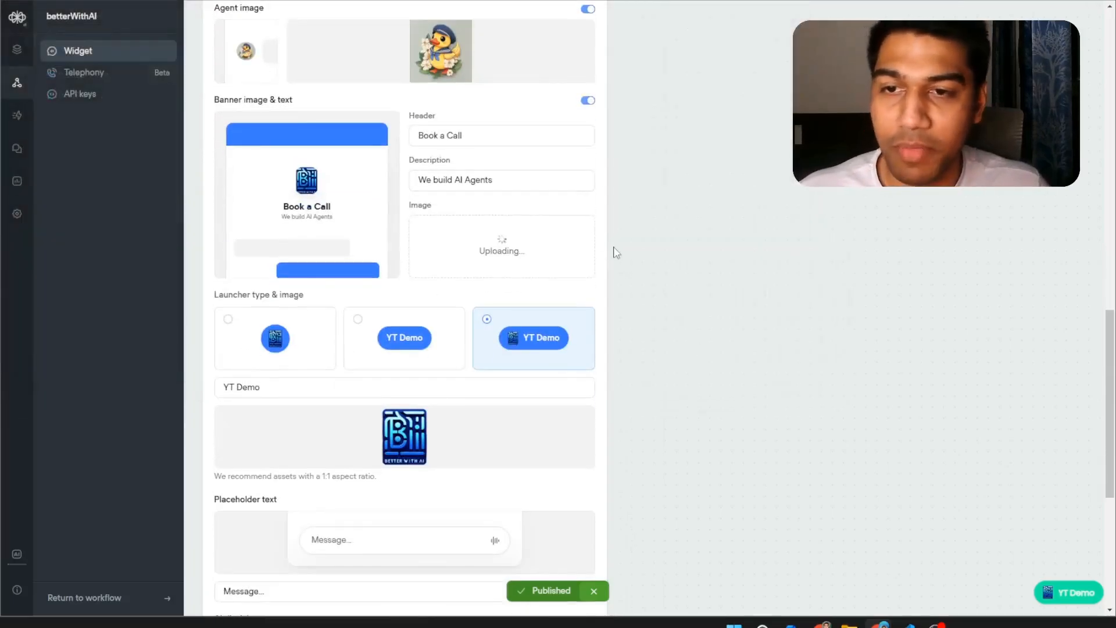
pyautogui.click(1075, 594)
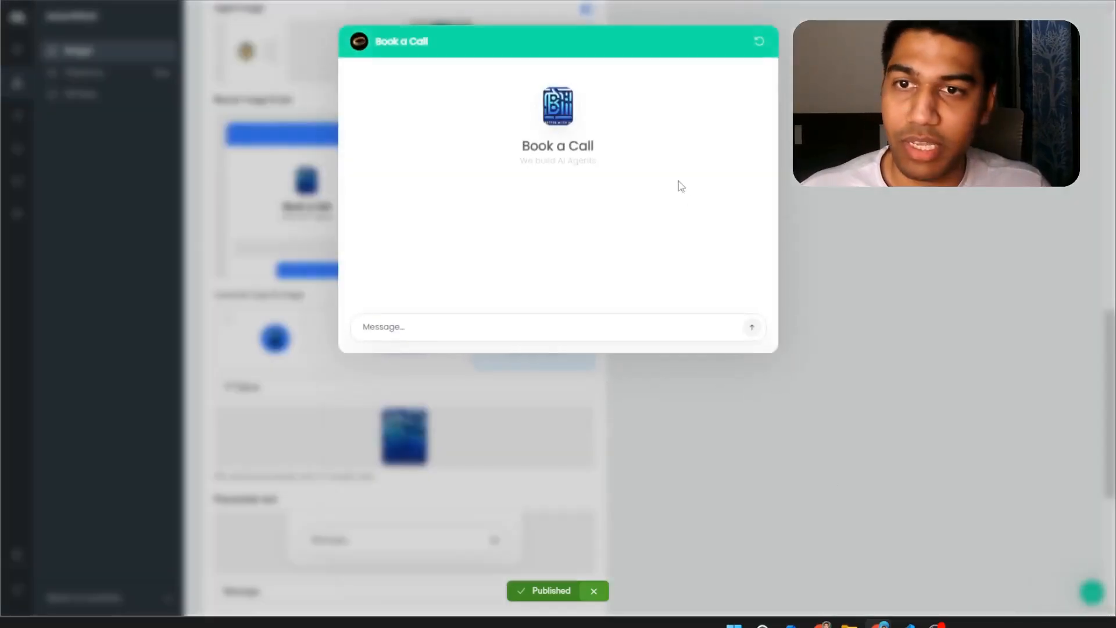
pyautogui.click(1044, 192)
pyautogui.click(1059, 587)
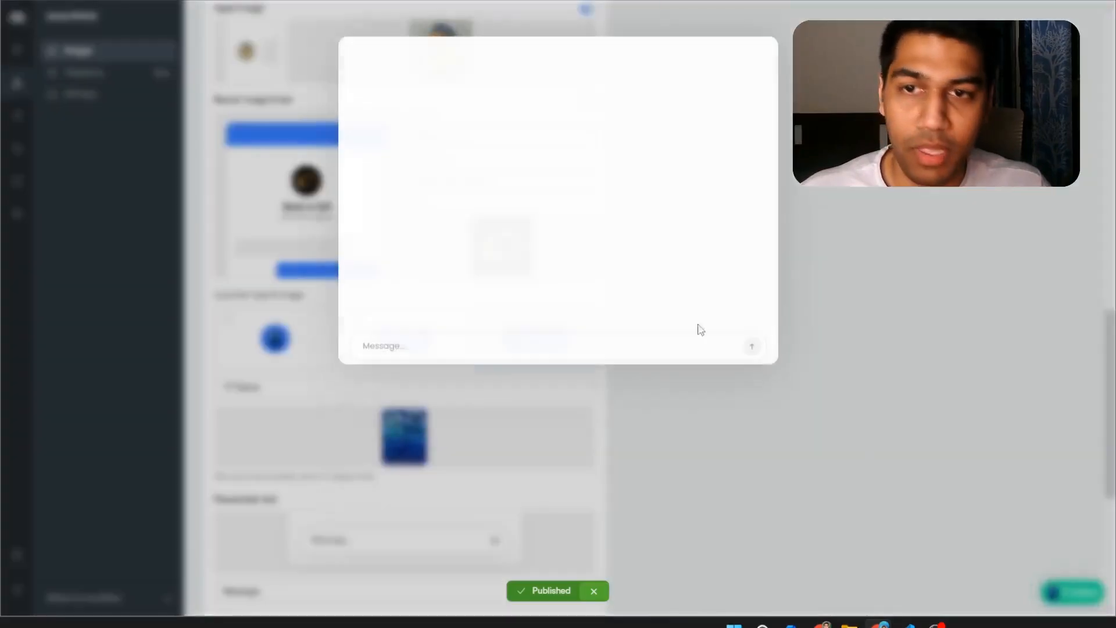
pyautogui.click(860, 157)
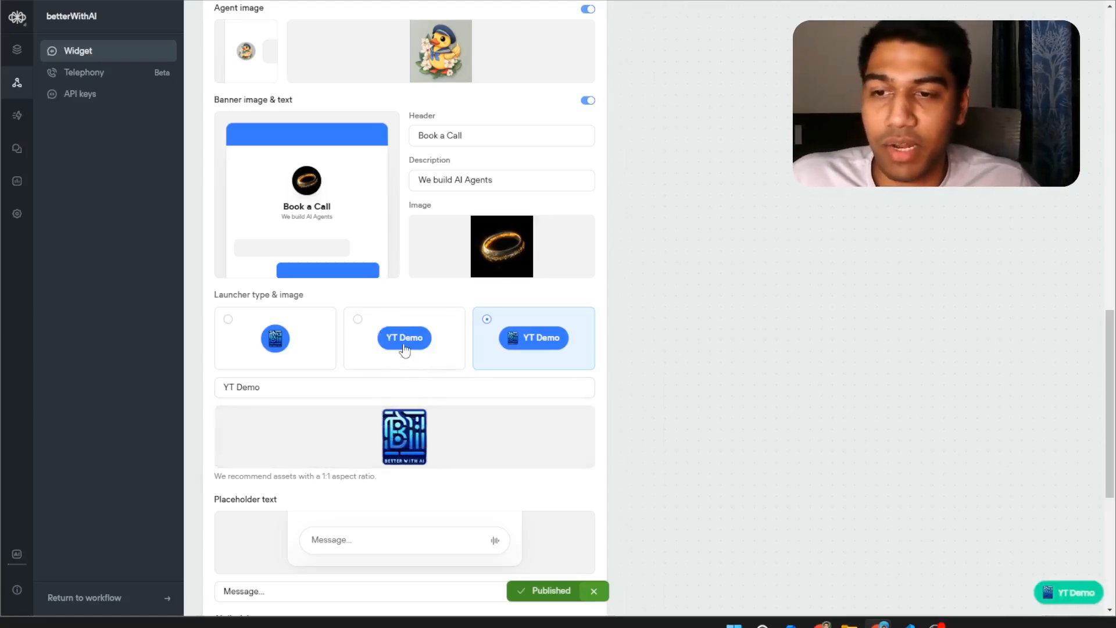
# - Try the icon-only, text-only and icon-with-text launcher types, and settle on the text-only "YT Demo" launcher
pyautogui.click(383, 351)
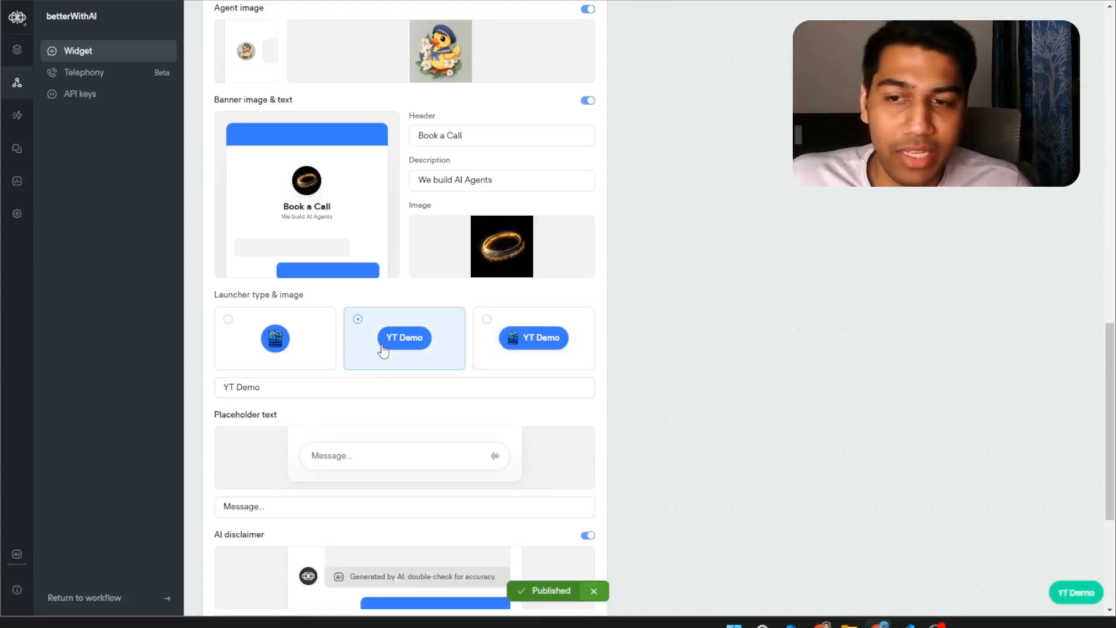
pyautogui.click(561, 347)
pyautogui.click(285, 342)
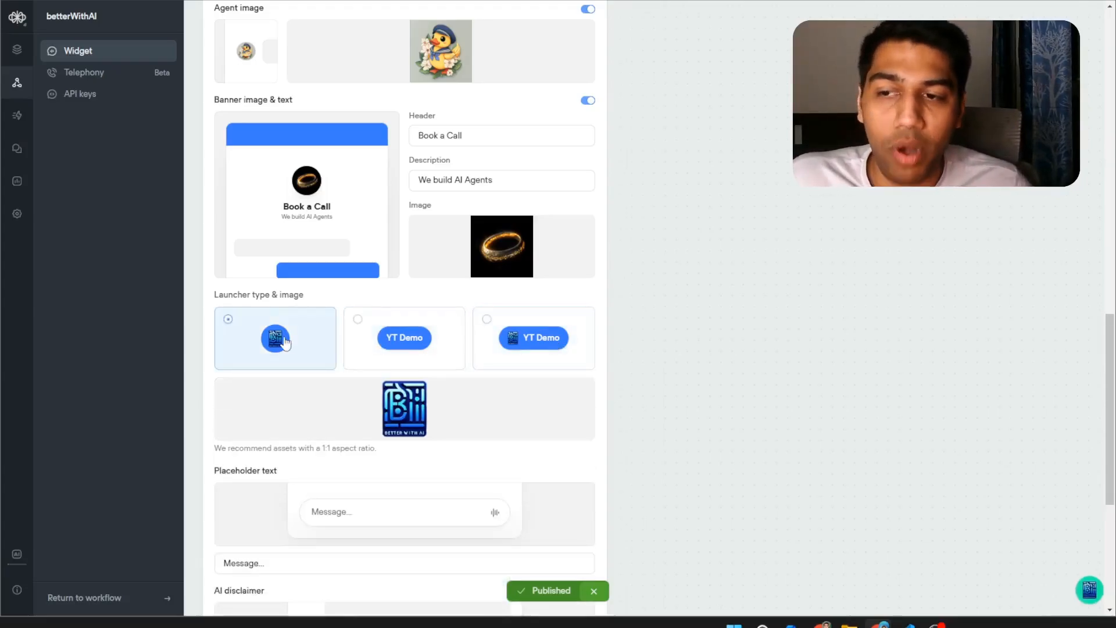
pyautogui.click(476, 352)
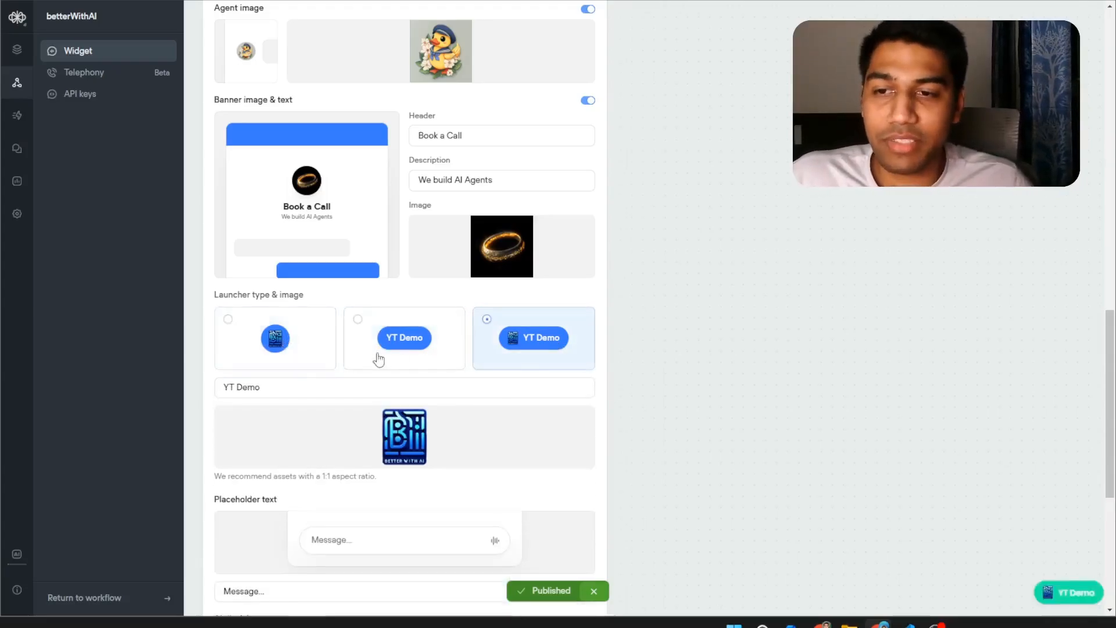
pyautogui.click(378, 355)
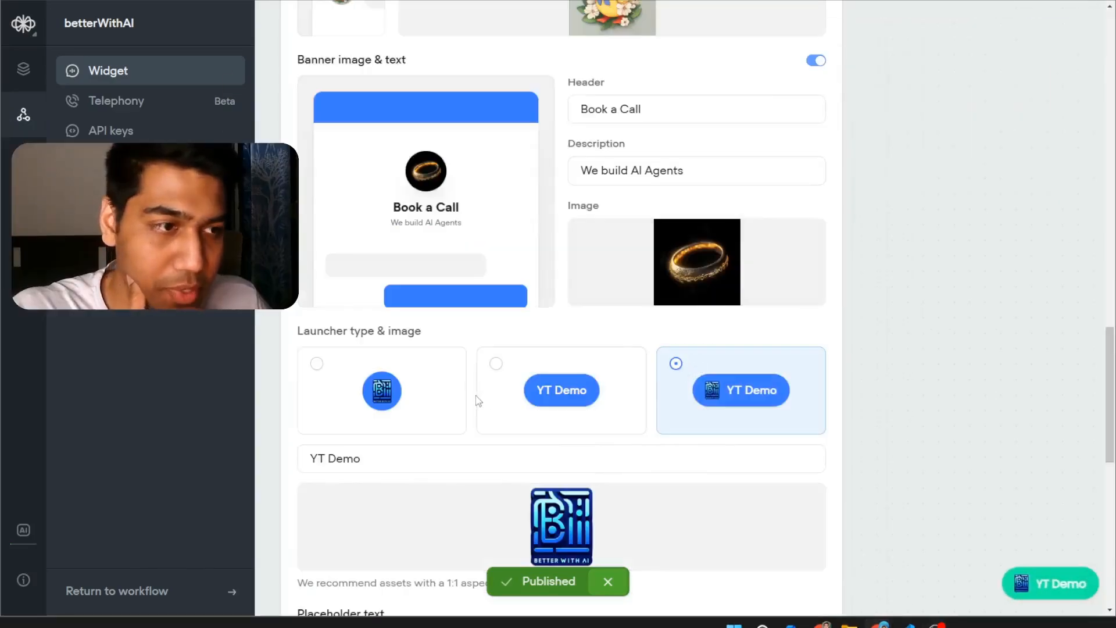
pyautogui.click(386, 400)
pyautogui.click(514, 400)
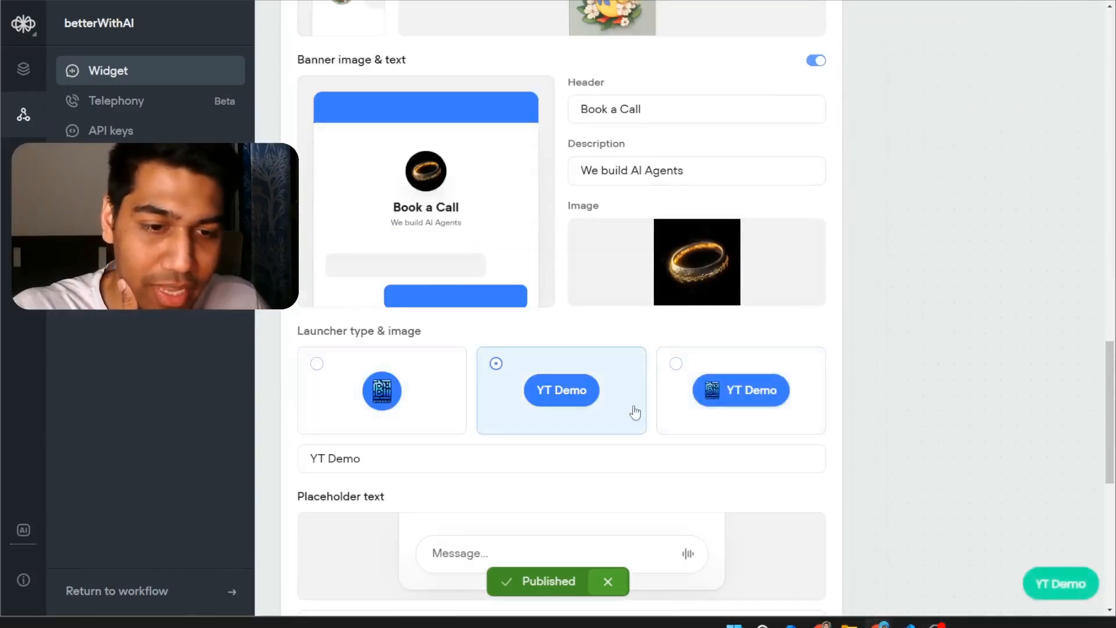
pyautogui.click(695, 407)
pyautogui.click(343, 388)
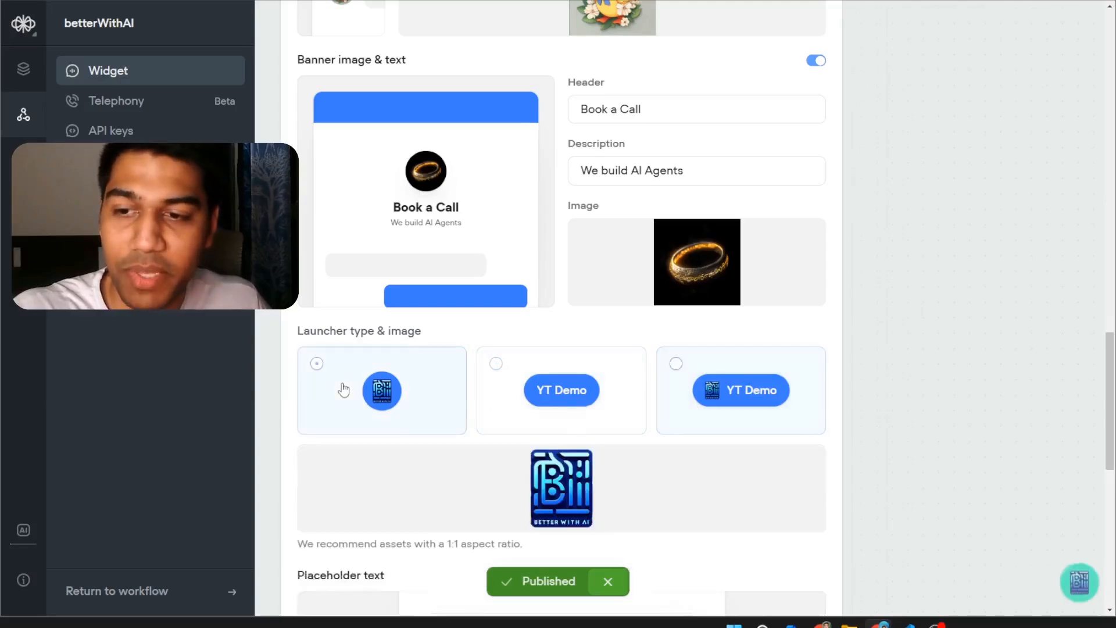
pyautogui.click(584, 411)
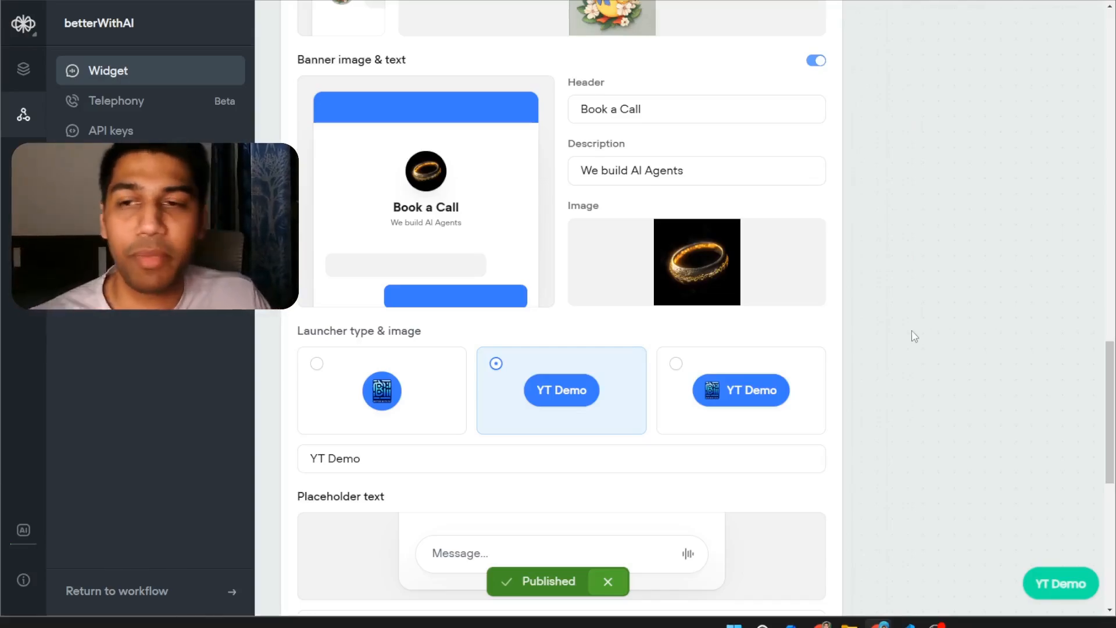
# - Preview the chat popover to inspect the placeholder in its message field, and return to the settings
pyautogui.scroll(-4, 910, 337)
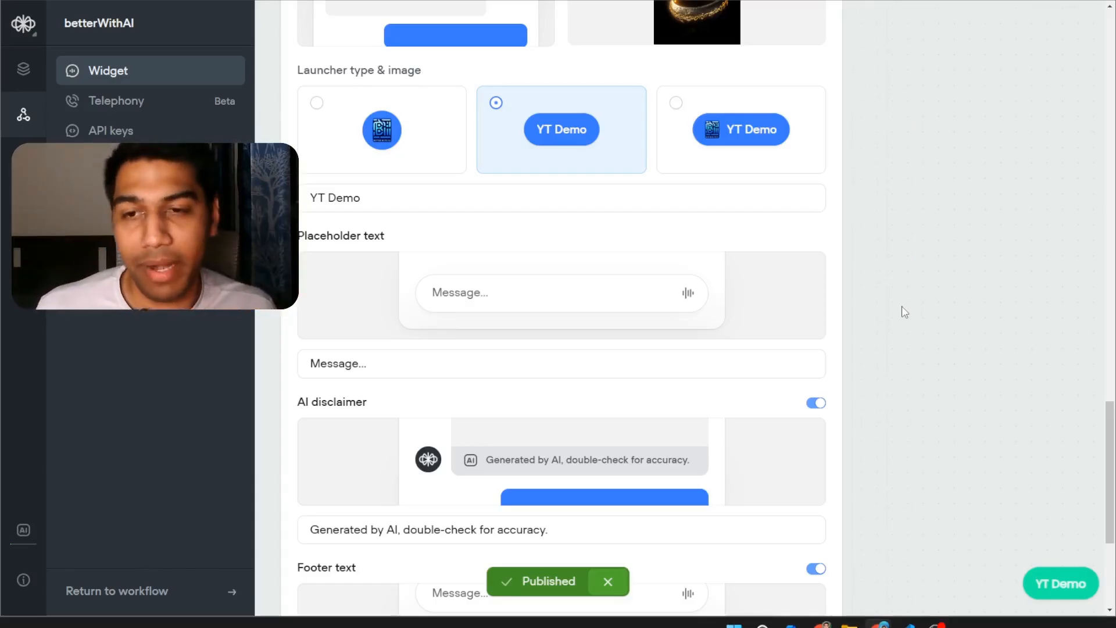
pyautogui.click(1061, 583)
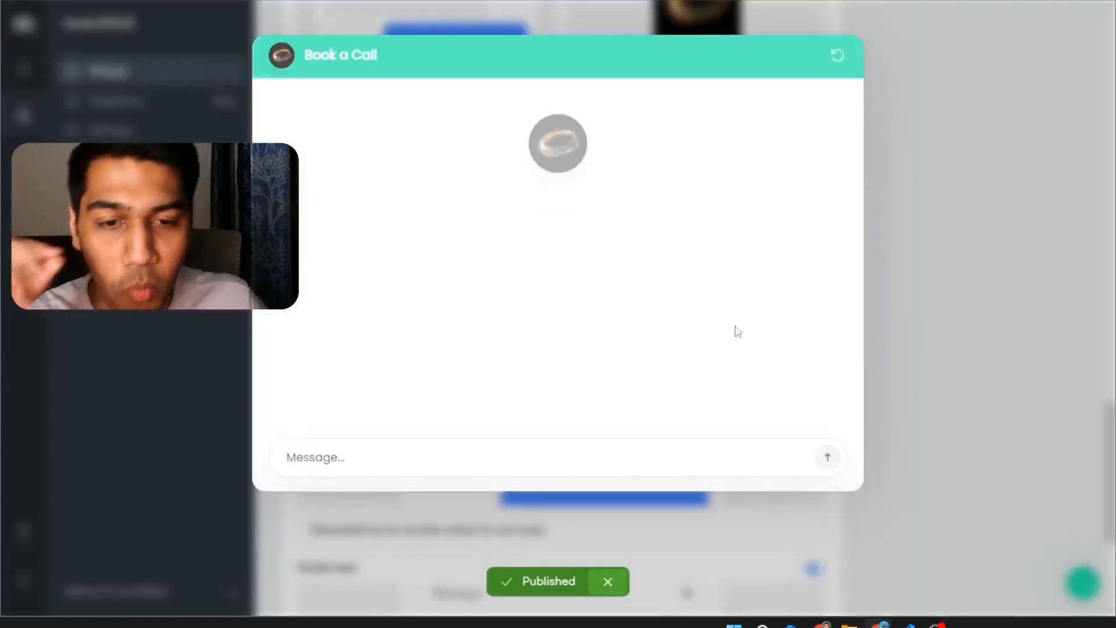
pyautogui.click(320, 450)
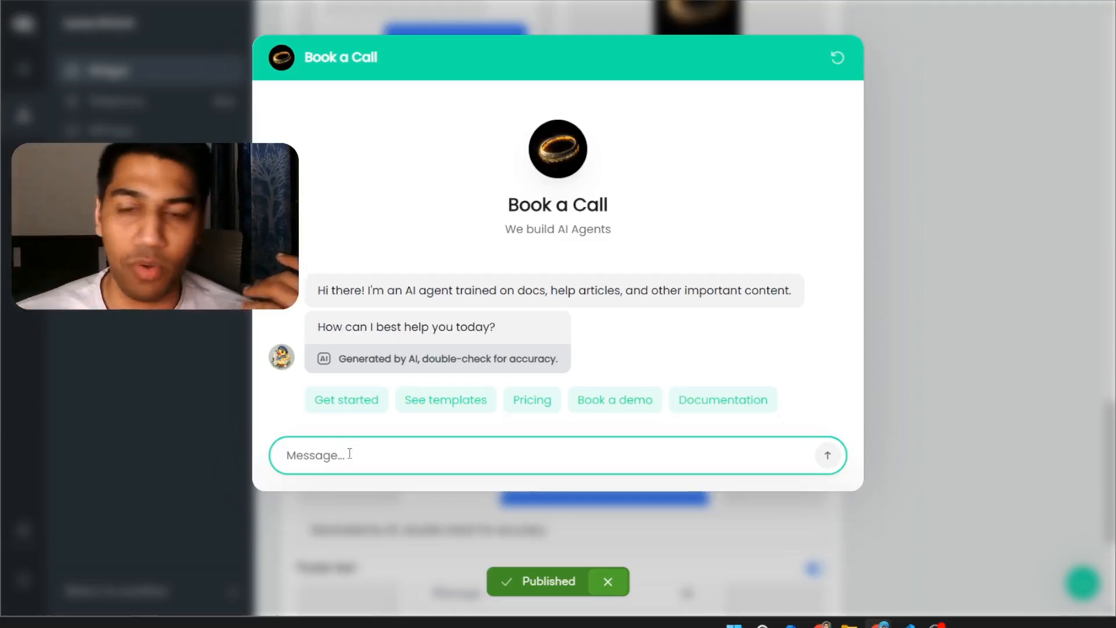
pyautogui.press('Escape')
# - Set the message placeholder text to "Write your query" and preview it in the chat popover
pyautogui.click(384, 364)
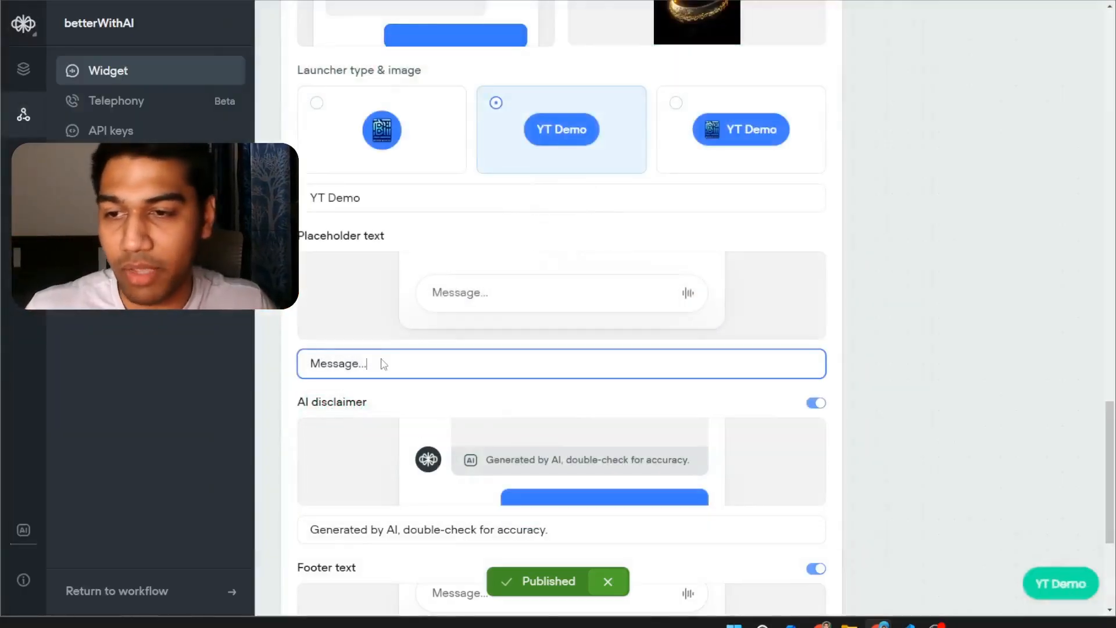
pyautogui.hotkey('ctrl', 'a')
pyautogui.write('W')
pyautogui.write('ow can')
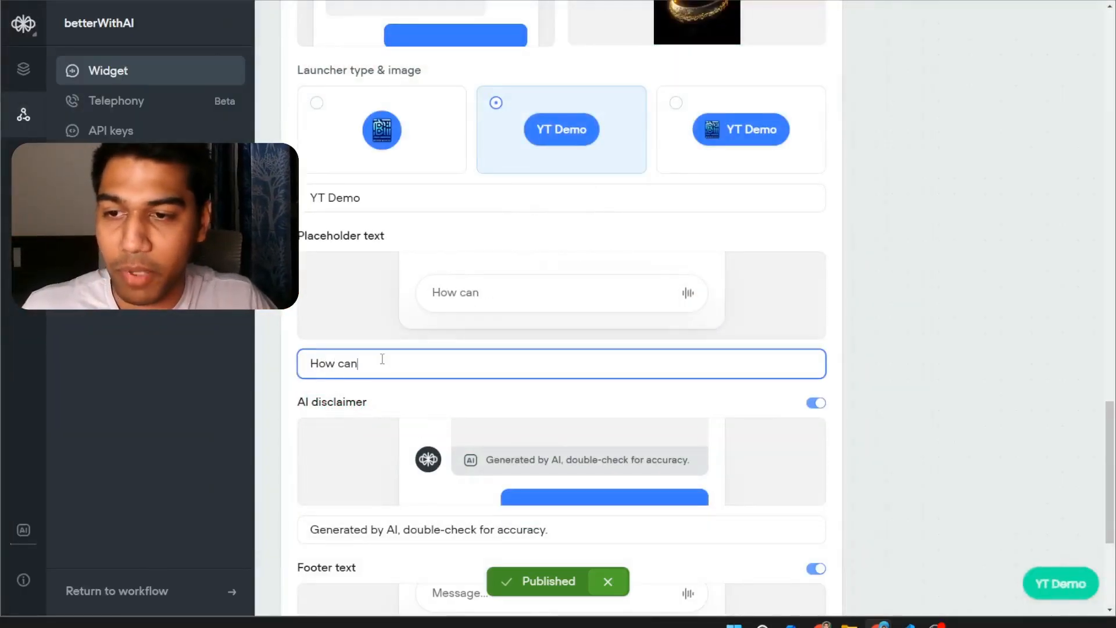
pyautogui.write(' I help you?')
pyautogui.hotkey('ctrl', 'a')
pyautogui.write('Write ')
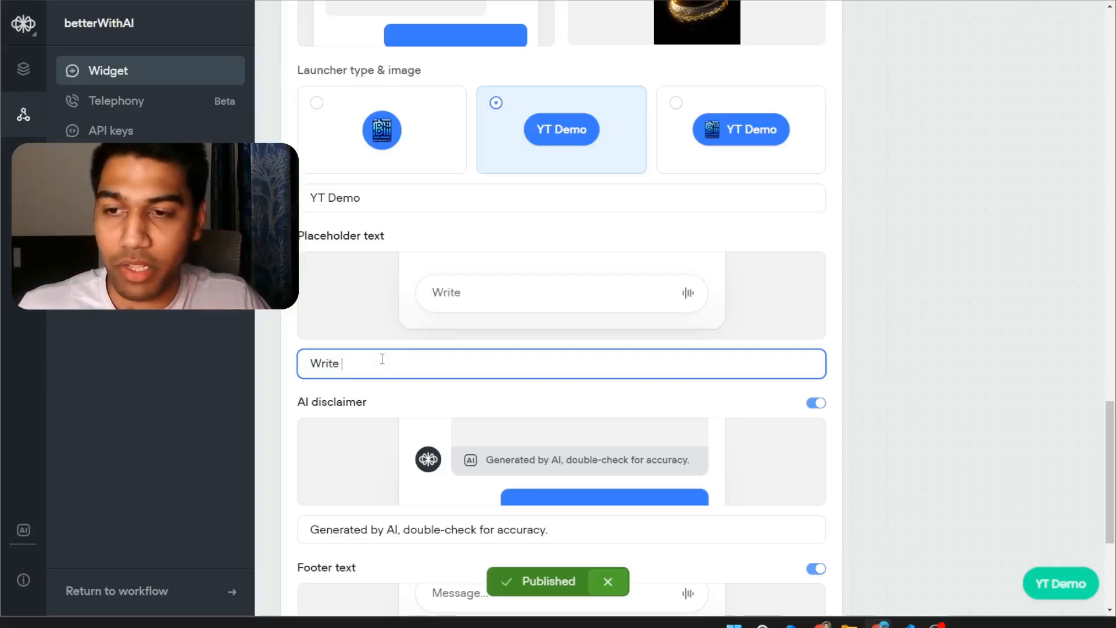
pyautogui.write('your query')
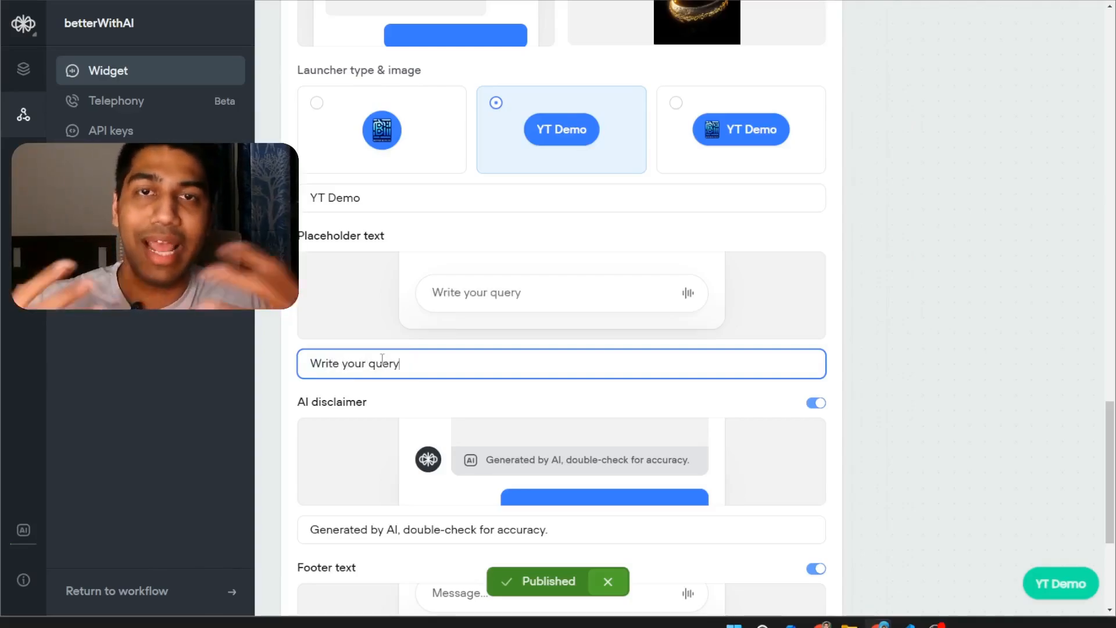
pyautogui.click(1060, 583)
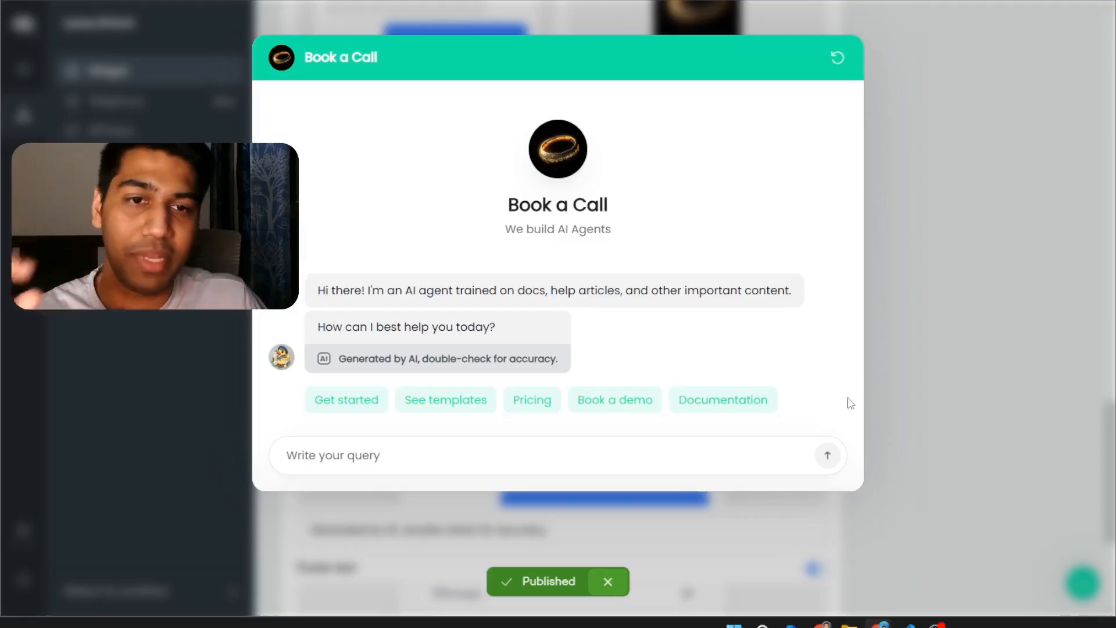
pyautogui.click(902, 386)
# - Examine how the AI disclaimer appears beneath the agent's message in the chat popover
pyautogui.scroll(-3, 905, 388)
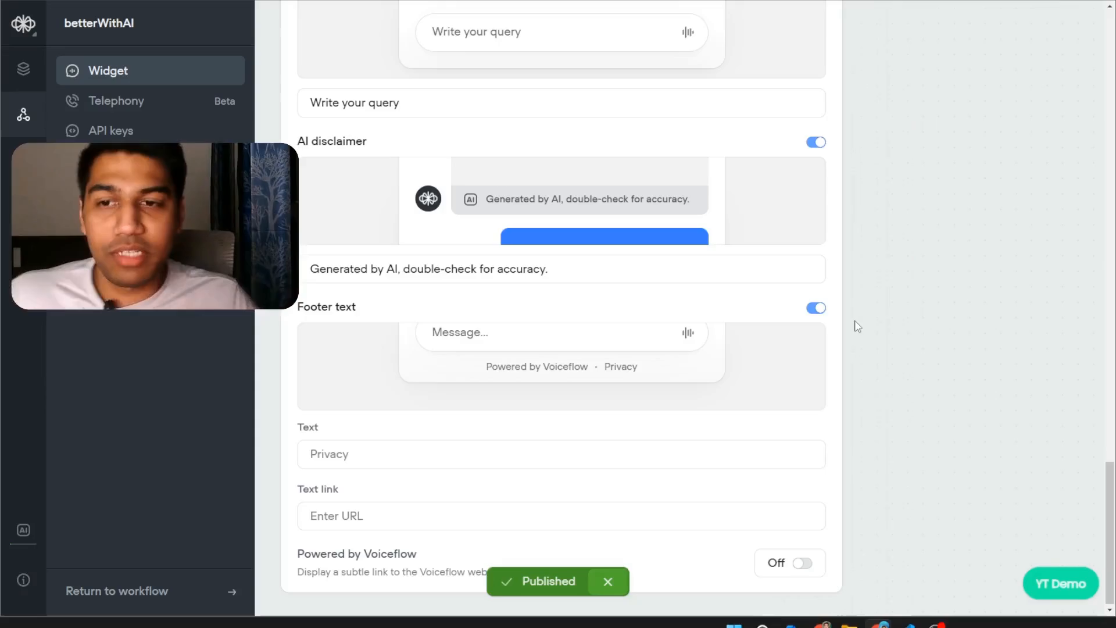
pyautogui.click(1059, 583)
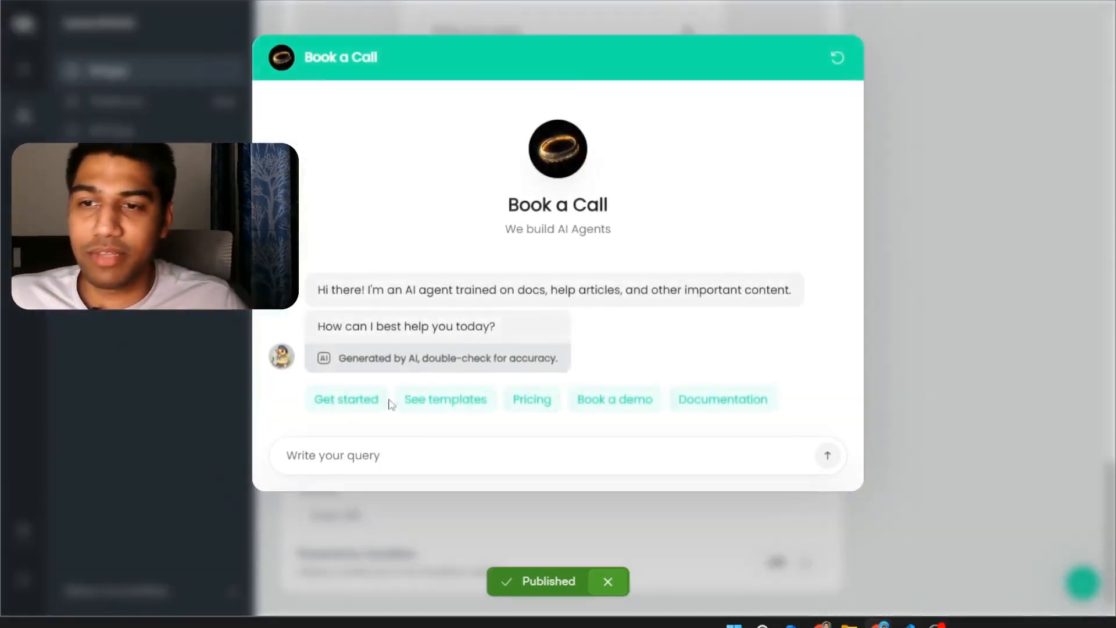
pyautogui.moveTo(345, 358); pyautogui.dragTo(586, 364)
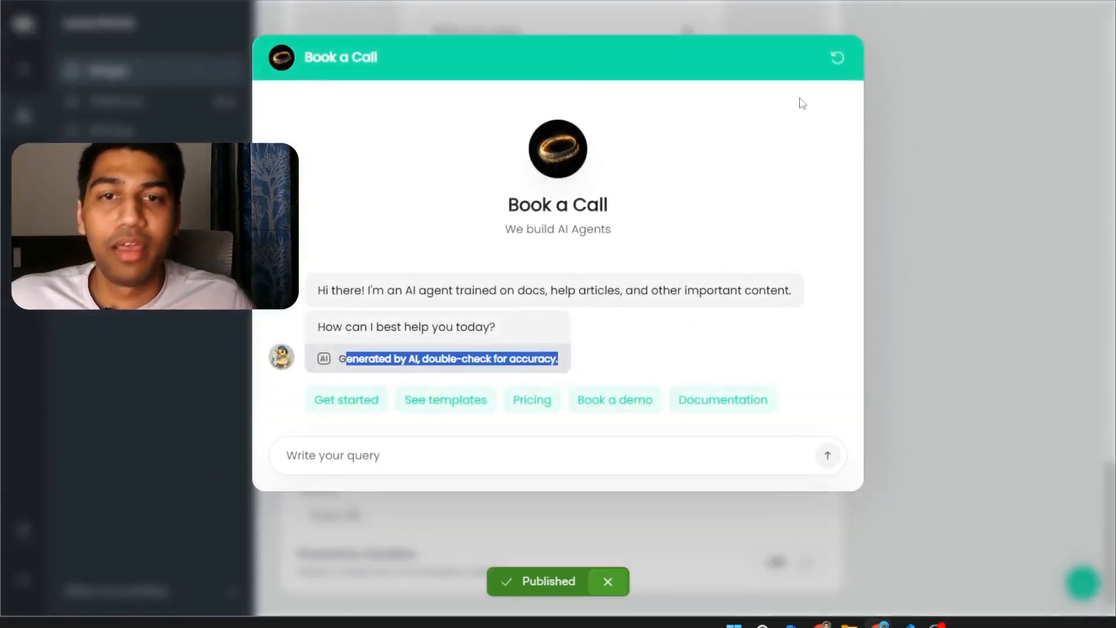
pyautogui.click(890, 90)
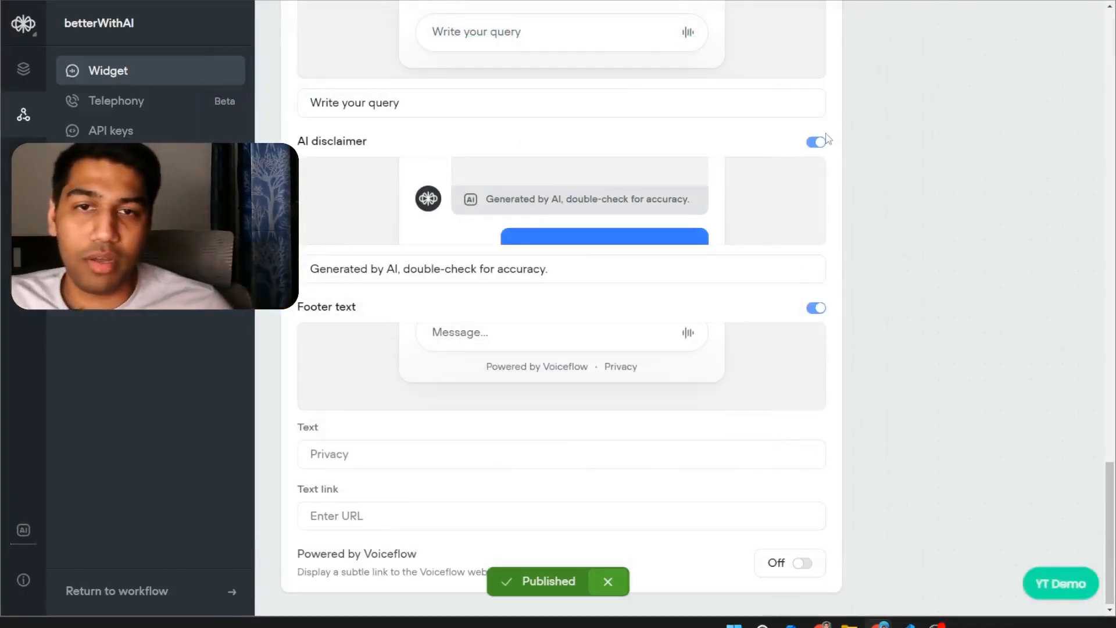
# - Turn off the AI disclaimer, preview the chat popover without it, and re-enable the disclaimer
pyautogui.click(815, 143)
pyautogui.click(1030, 593)
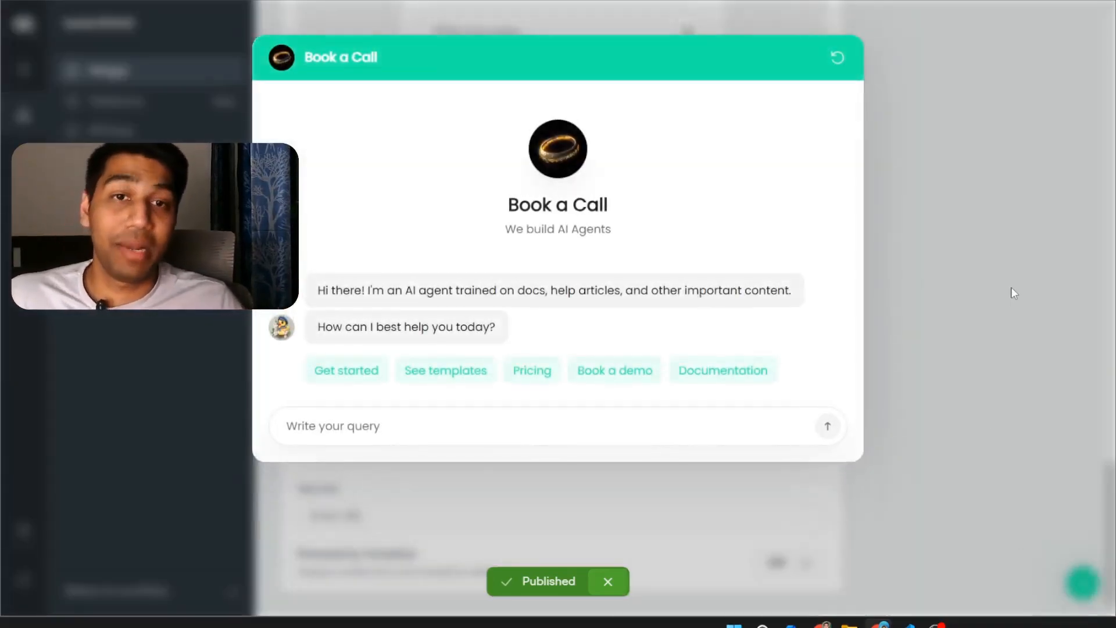
pyautogui.click(1011, 288)
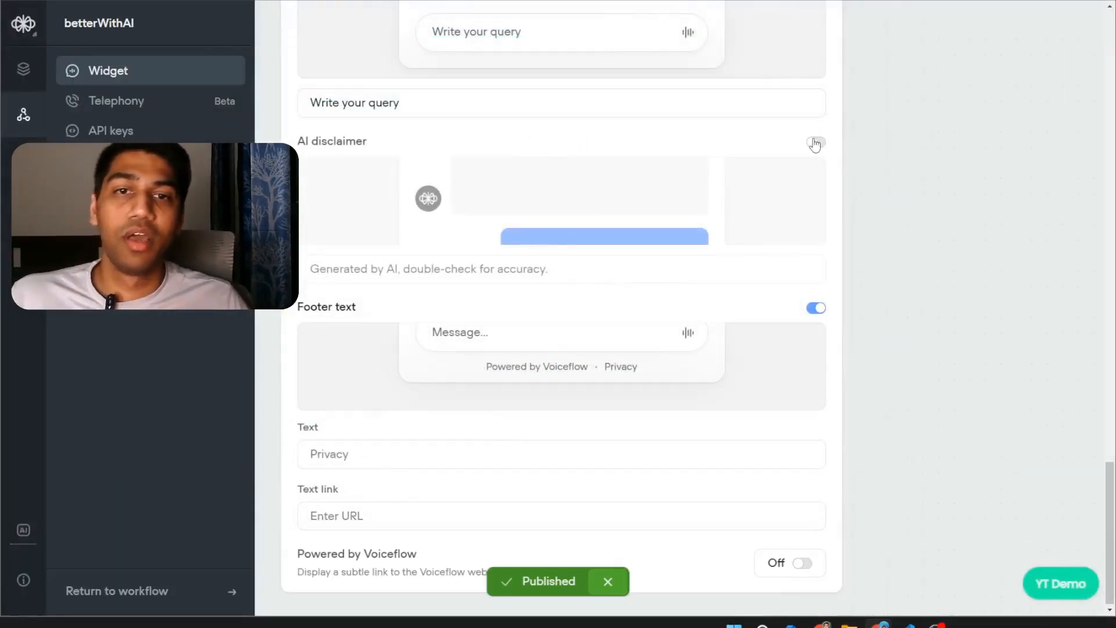
pyautogui.click(816, 143)
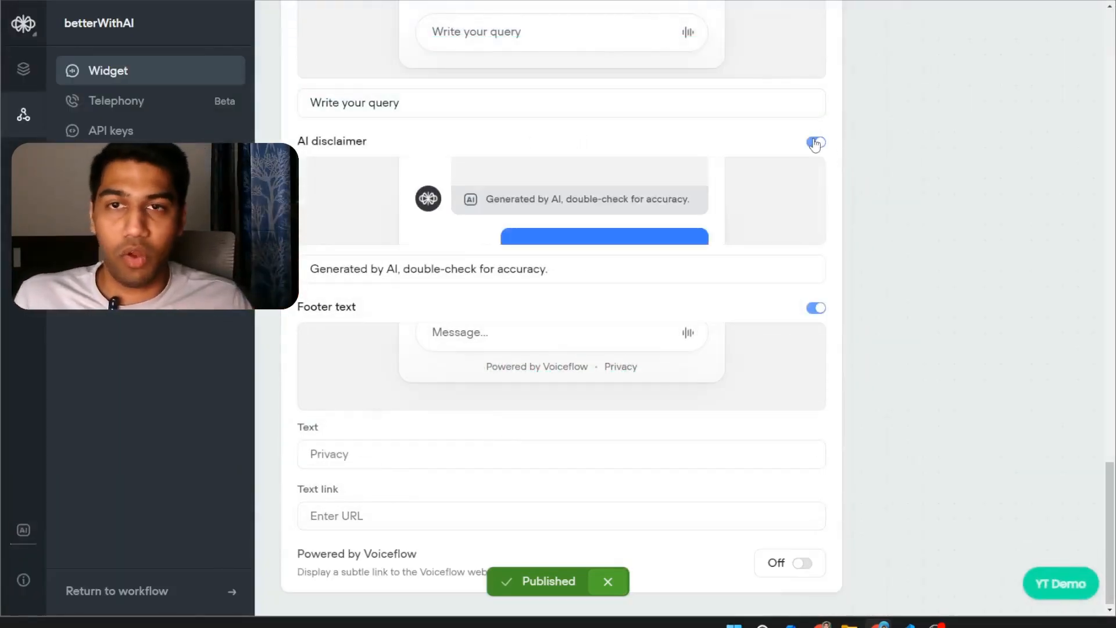
# - Set the AI disclaimer text to "This is generate by AI. Please be careful and follow org guidelines"
pyautogui.click(616, 274)
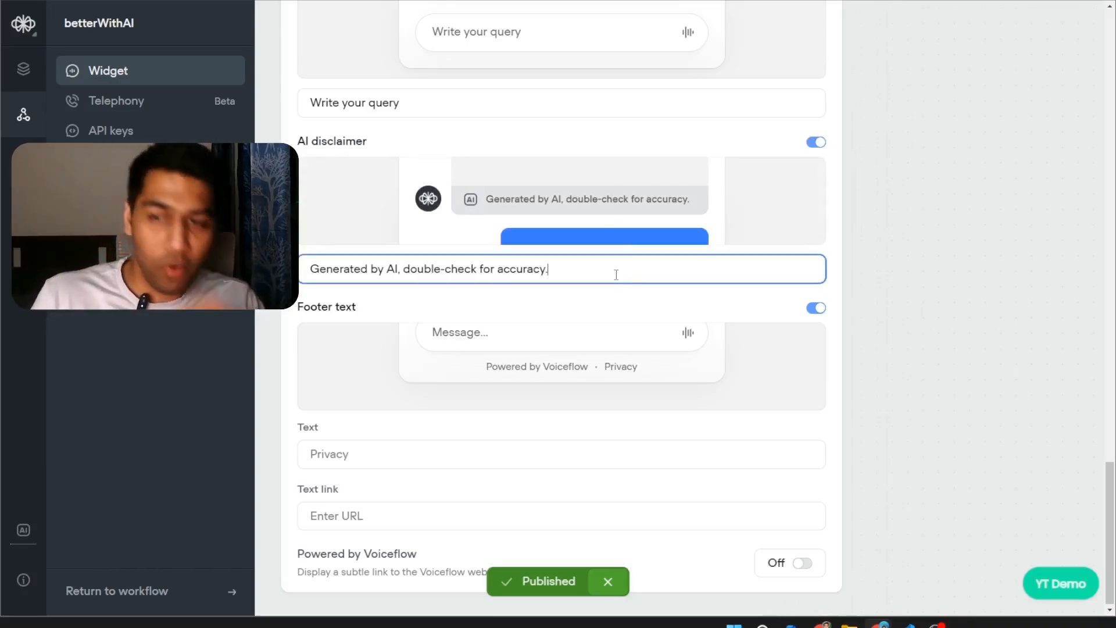
pyautogui.hotkey('ctrl', 'a')
pyautogui.write('This')
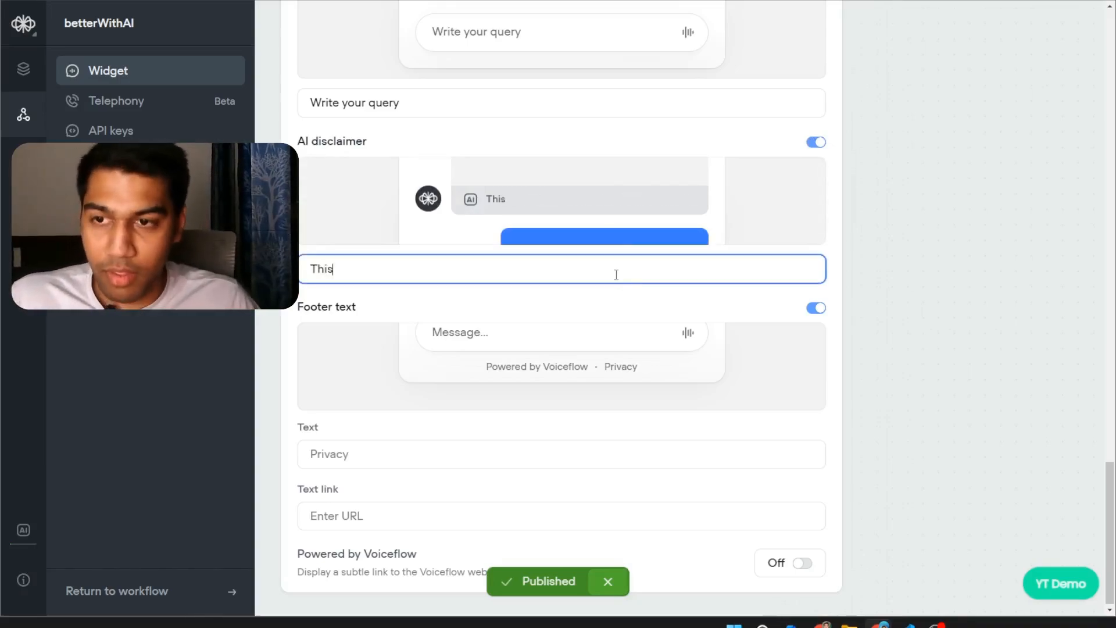
pyautogui.write(' is generate by AI. Please')
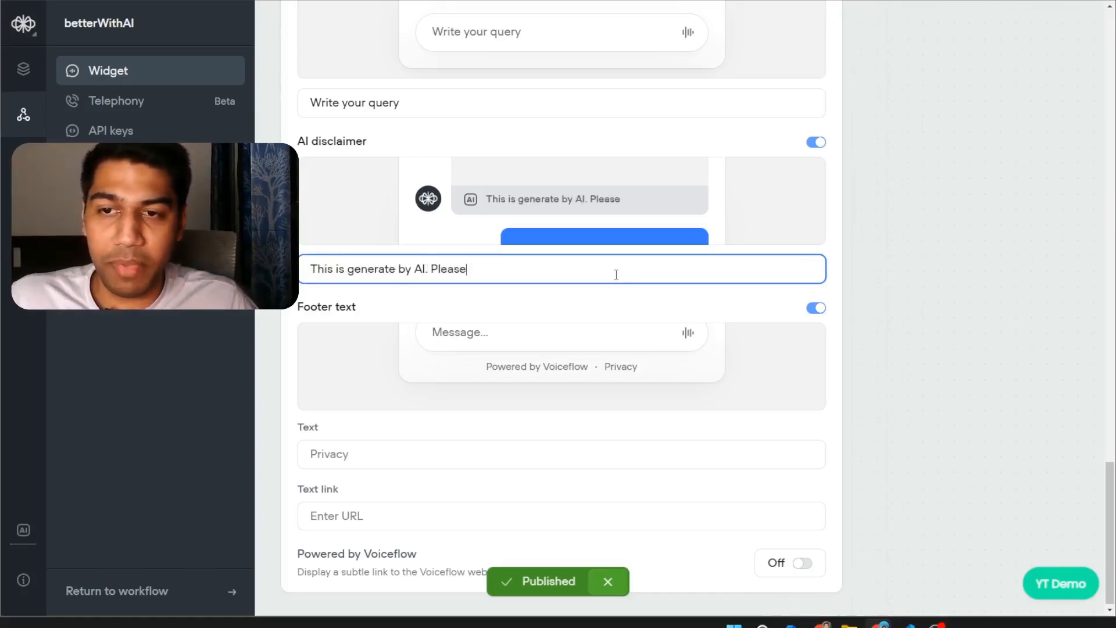
pyautogui.write(' be careful and follow organz')
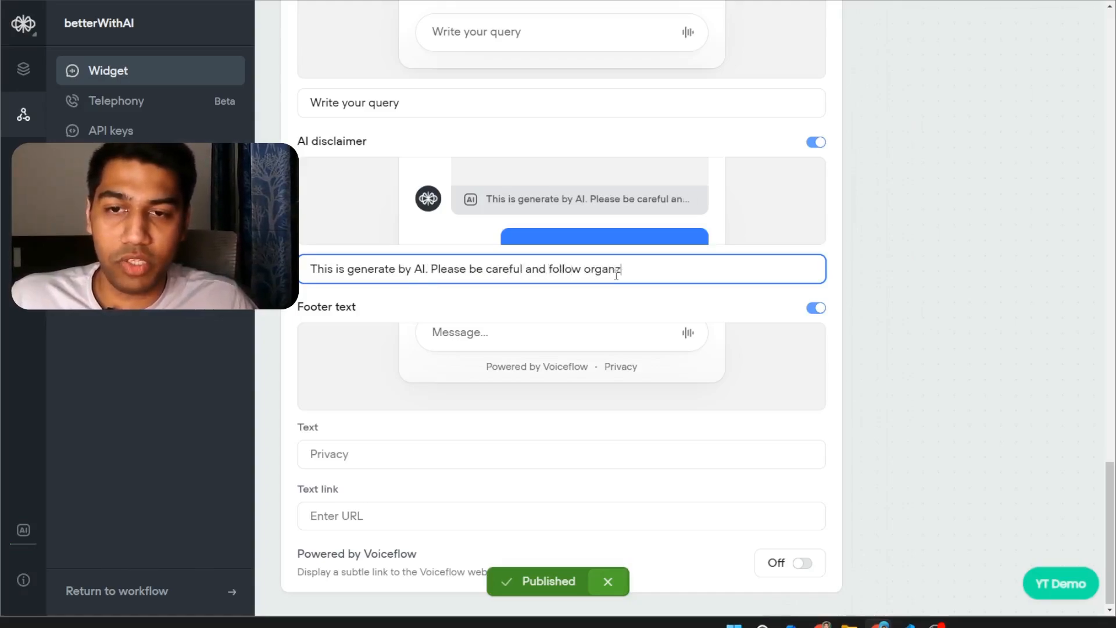
pyautogui.write('ait')
pyautogui.press('BackSpace')
pyautogui.press('BackSpace')
pyautogui.press('BackSpace')
pyautogui.press('BackSpace')
pyautogui.press('BackSpace')
pyautogui.press('BackSpace')
pyautogui.write('guidelines')
# - Preview the chat popover to check the custom AI disclaimer beneath the agent's message, and return to the settings
pyautogui.click(1061, 582)
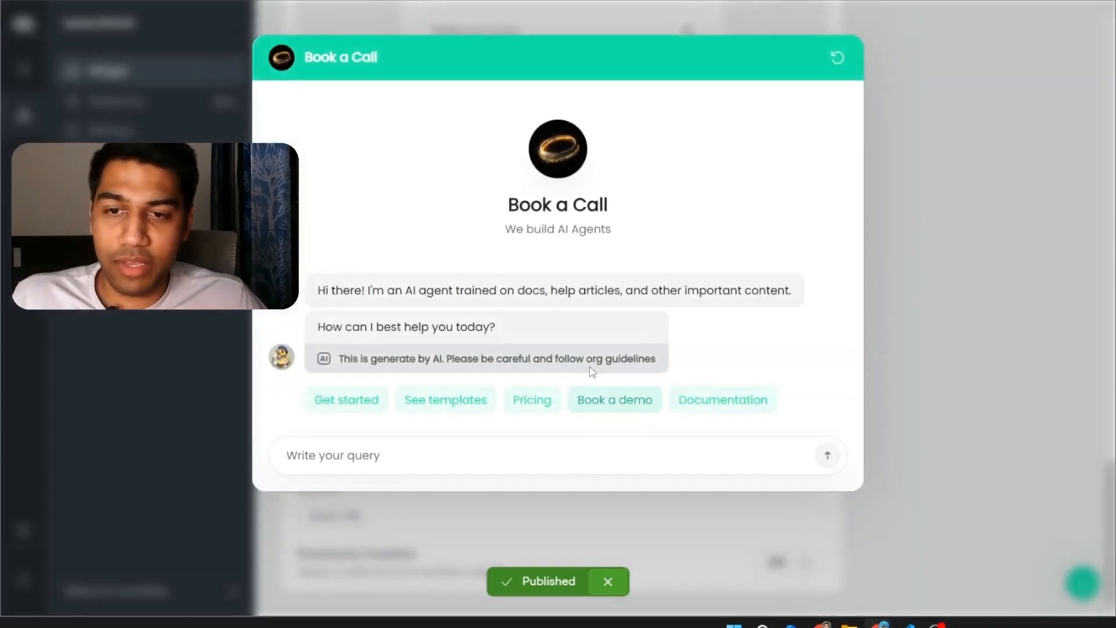
pyautogui.moveTo(656, 359); pyautogui.dragTo(338, 358)
pyautogui.click(605, 327)
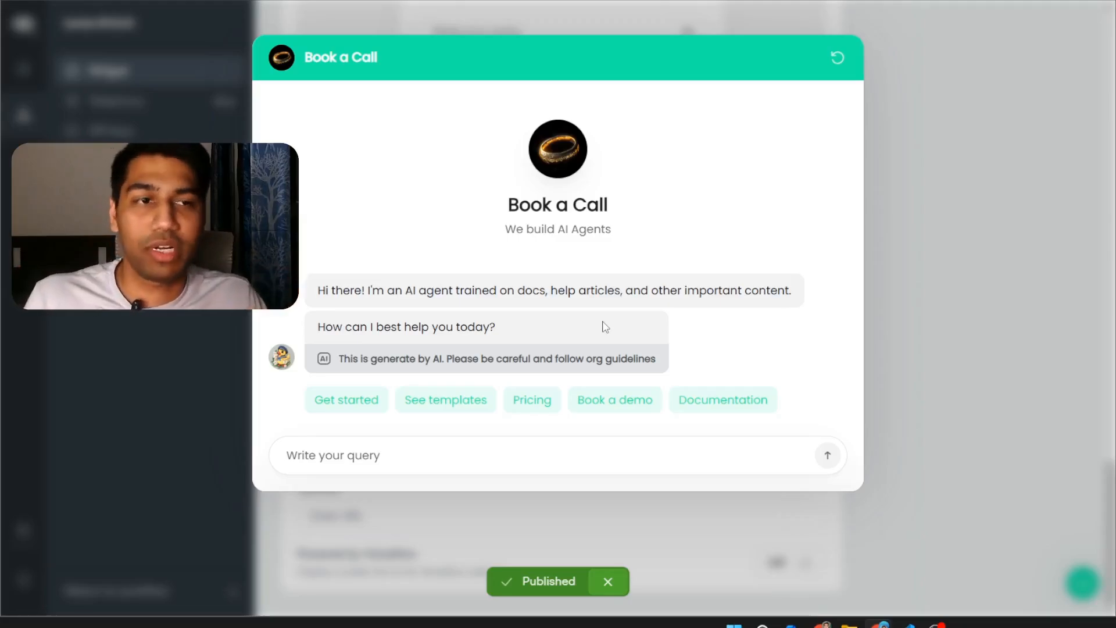
pyautogui.click(908, 314)
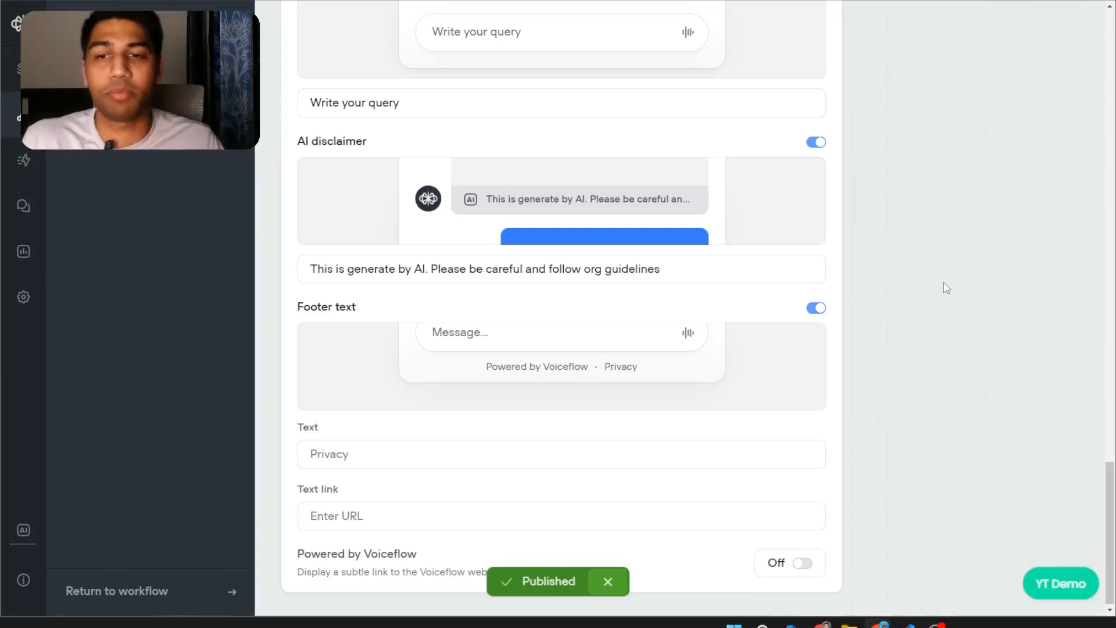
# - Switch the AI disclaimer off and back on twice to show its effect in the settings preview
pyautogui.click(817, 142)
pyautogui.click(817, 142)
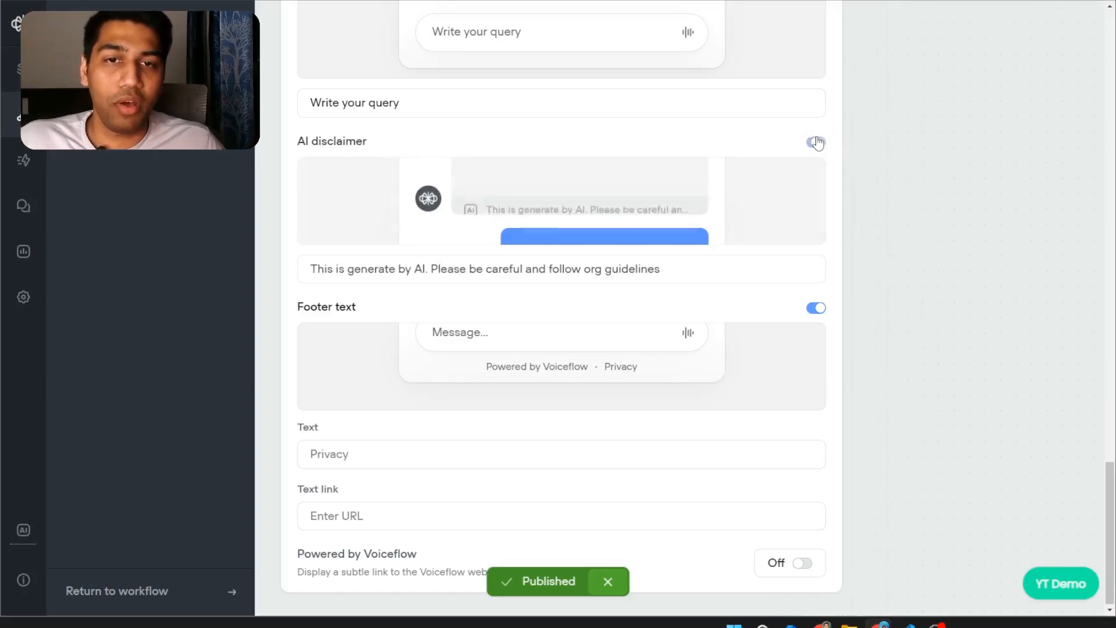
pyautogui.click(817, 143)
pyautogui.click(816, 143)
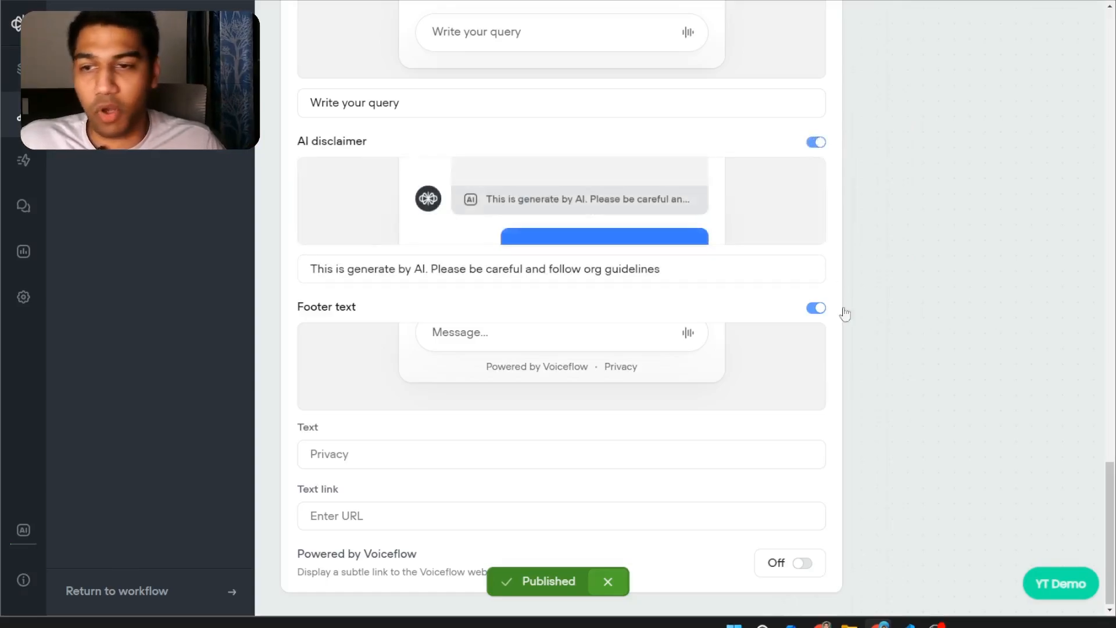
# - Preview the area below the popover's message field, and switch the footer text off and back on
pyautogui.click(1052, 585)
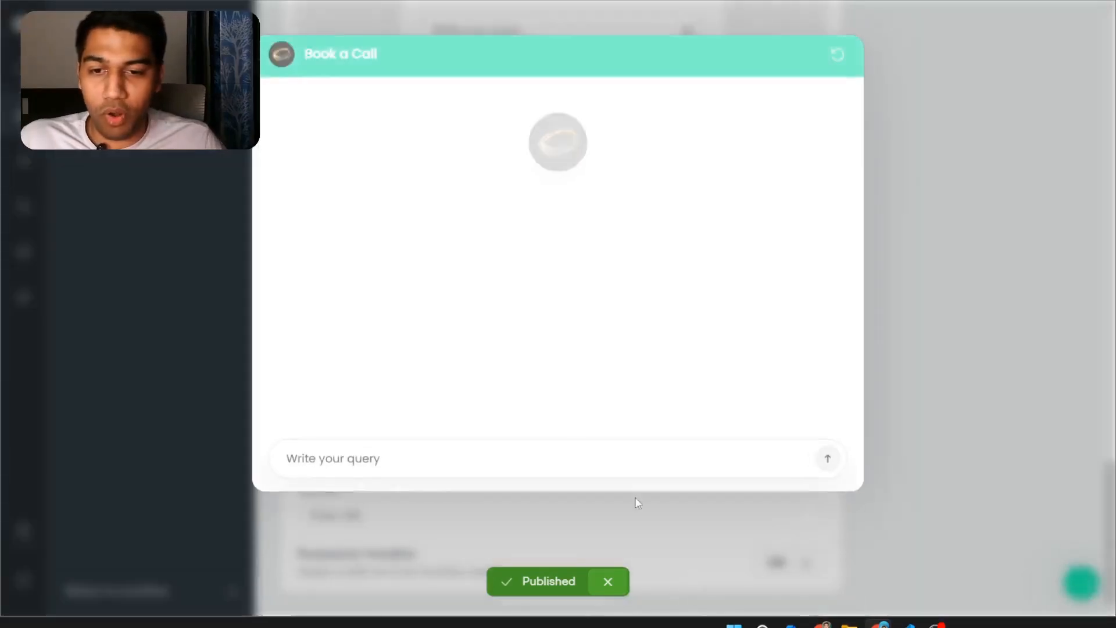
pyautogui.click(875, 278)
pyautogui.click(822, 313)
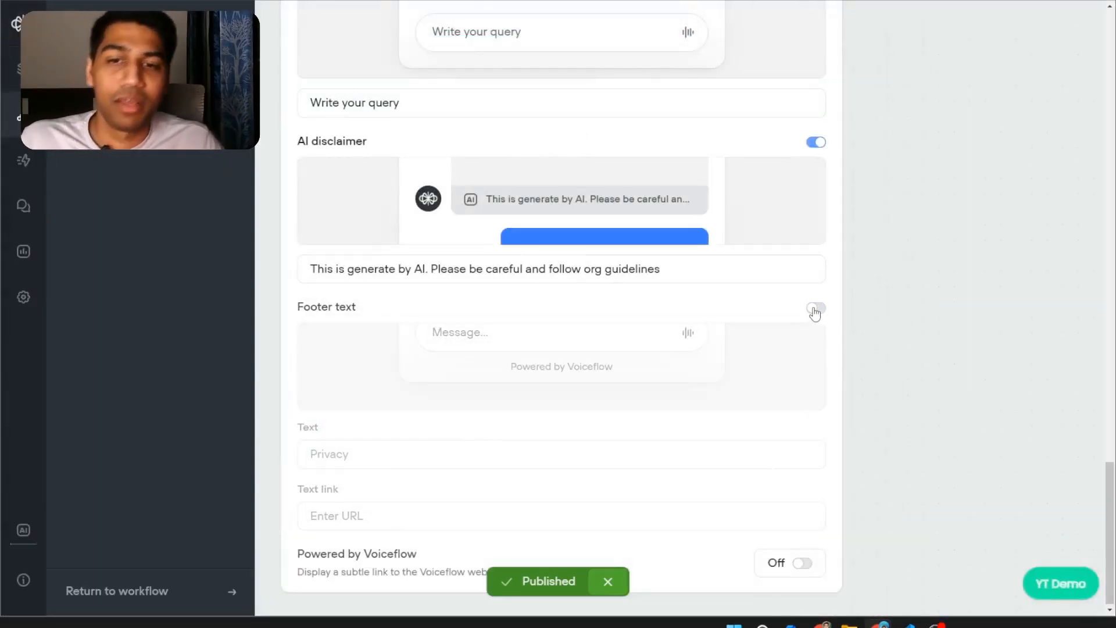
pyautogui.click(815, 310)
# - Set the footer text to "sdfsdaf" and preview it beneath the message field in the chat popover
pyautogui.click(368, 459)
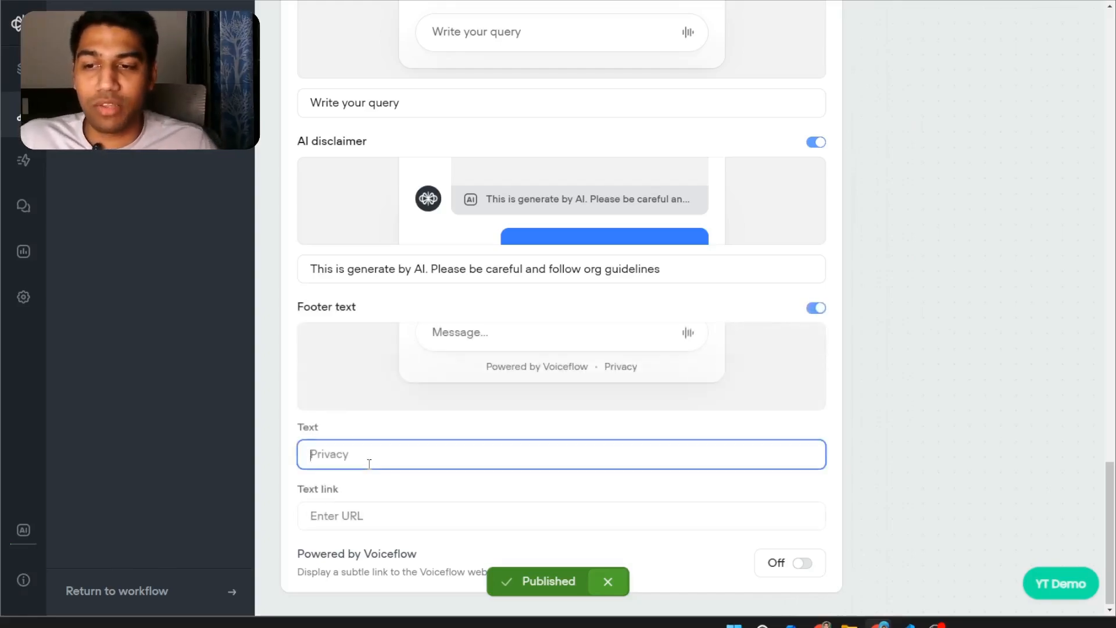
pyautogui.write('sdfsdaf')
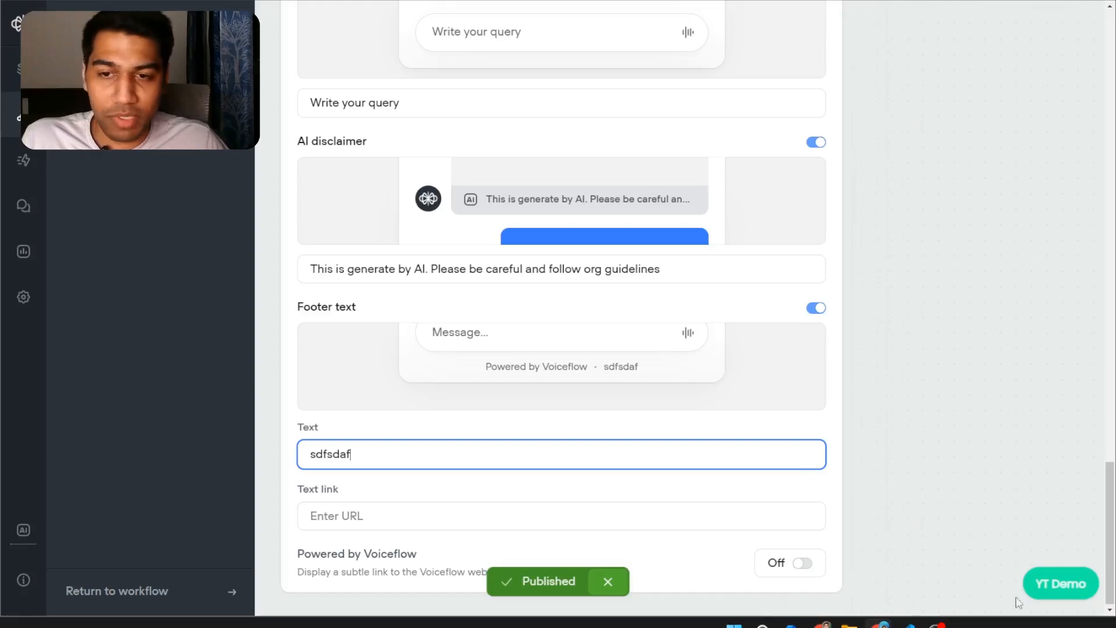
pyautogui.click(1059, 583)
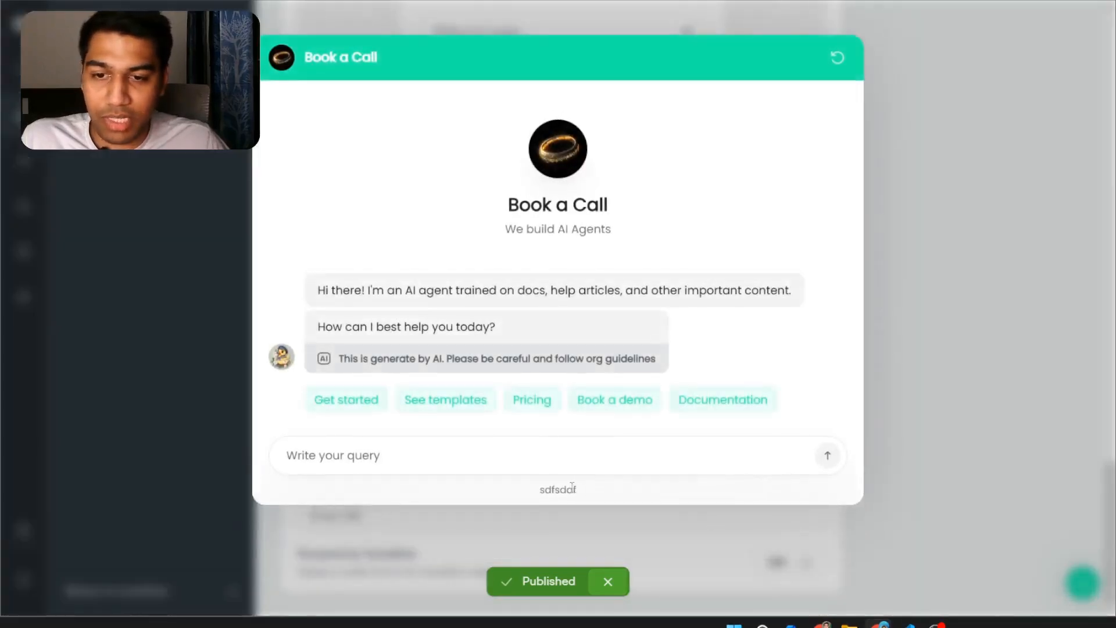
pyautogui.moveTo(574, 490); pyautogui.dragTo(566, 490)
pyautogui.click(630, 493)
pyautogui.click(920, 319)
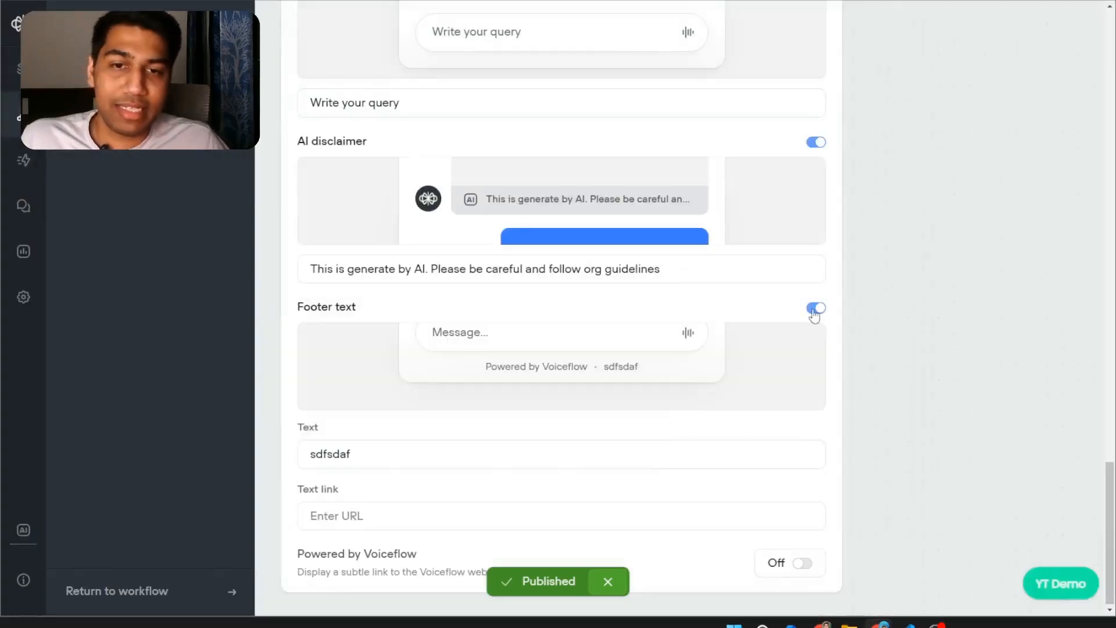
# - Replace the footer text with "Hope you had fun" and move on to the footer's link
pyautogui.doubleClick(438, 465)
pyautogui.press('BackSpace')
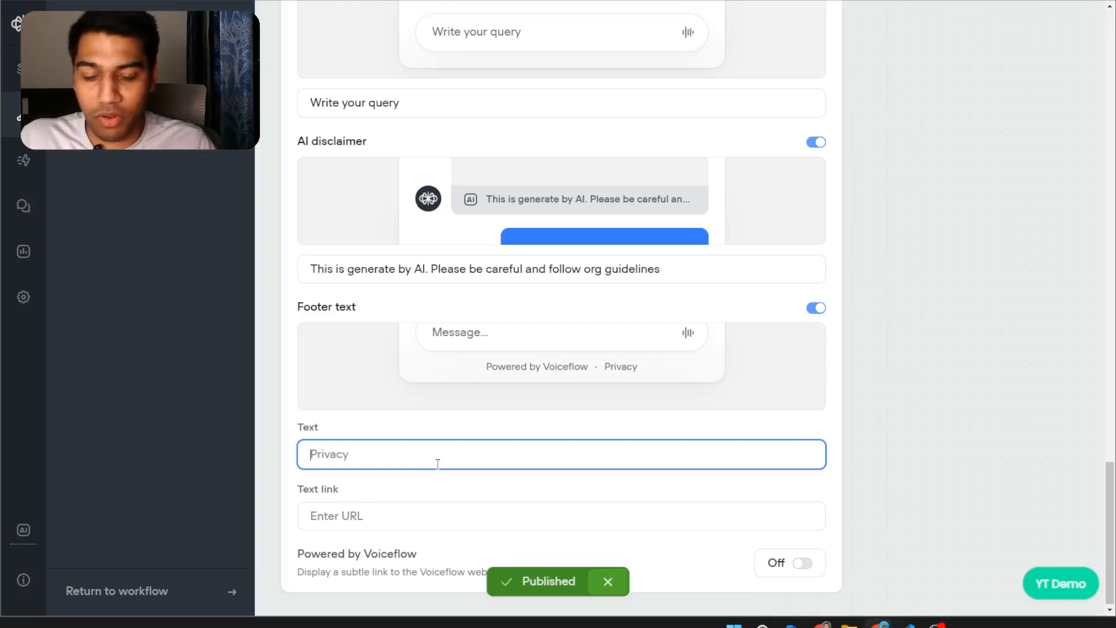
pyautogui.write('Hope you had fun')
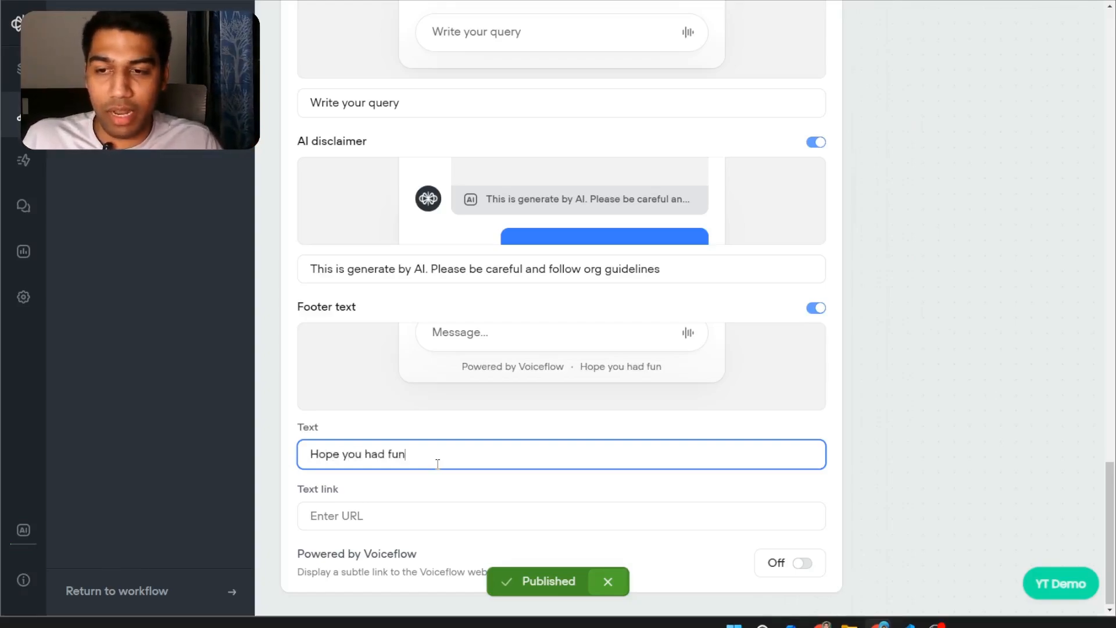
pyautogui.press('Tab')
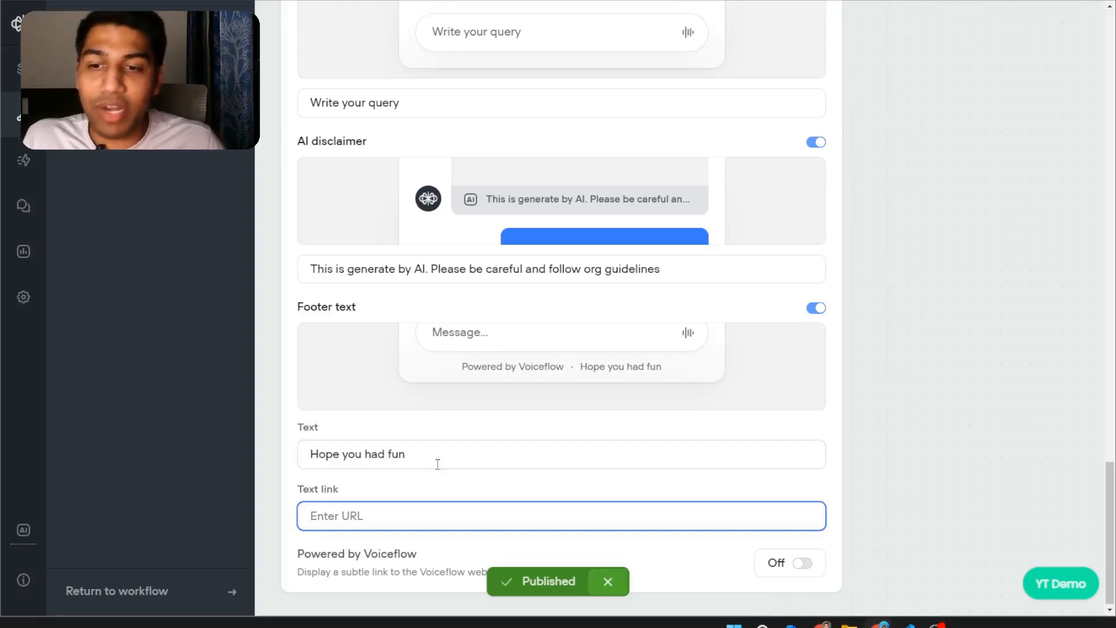
# - Set the footer text to "Feedback" and its link to google.com, and preview the chat popover
pyautogui.tripleClick(437, 464)
pyautogui.write('Feedback')
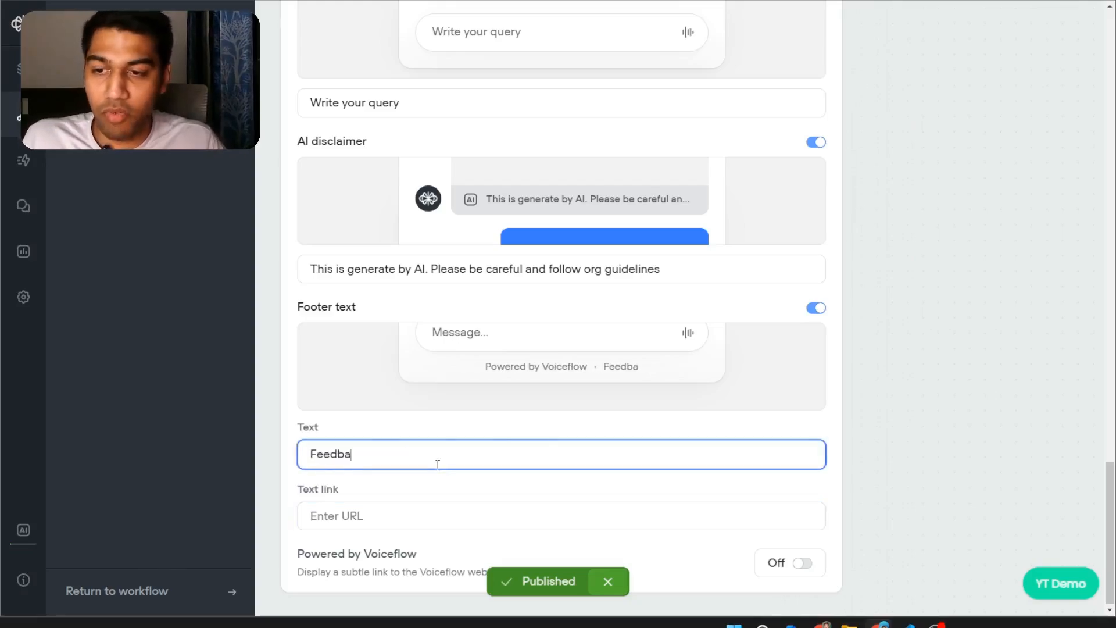
pyautogui.press('Tab')
pyautogui.write('f')
pyautogui.press('BackSpace')
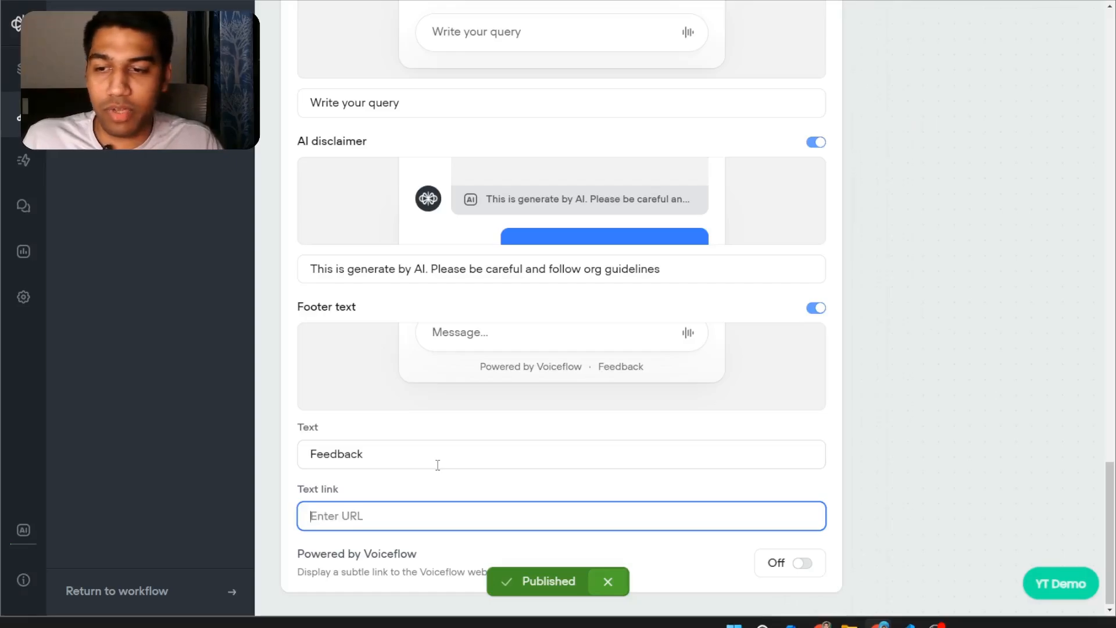
pyautogui.write('google.com/')
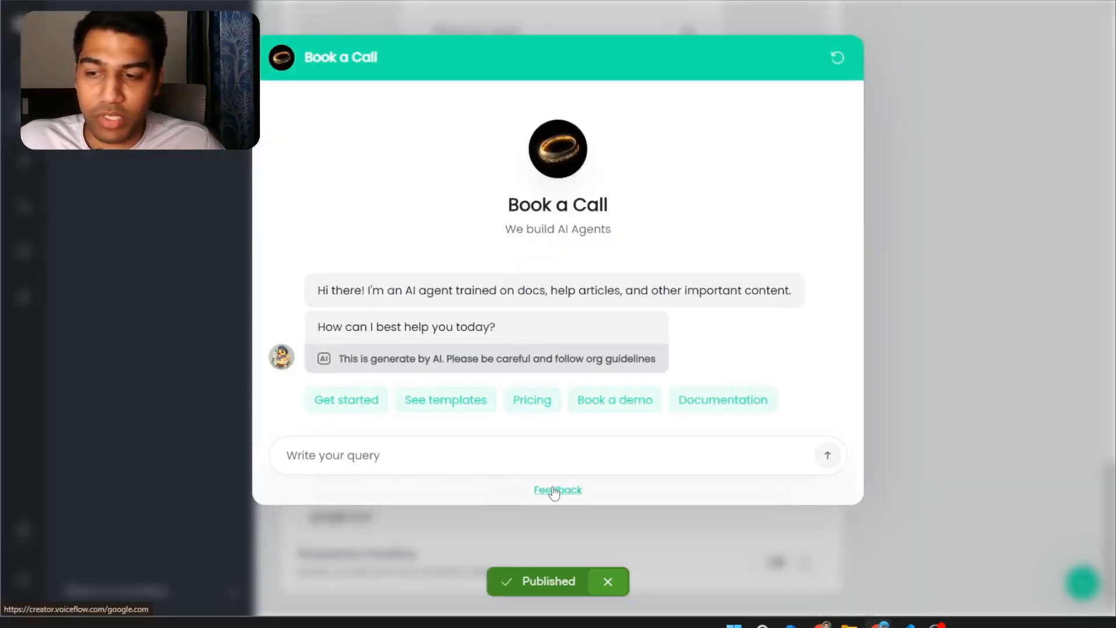
# - Test the Feedback footer link in the chat popover, close the page it opens, and return to the settings
pyautogui.click(553, 490)
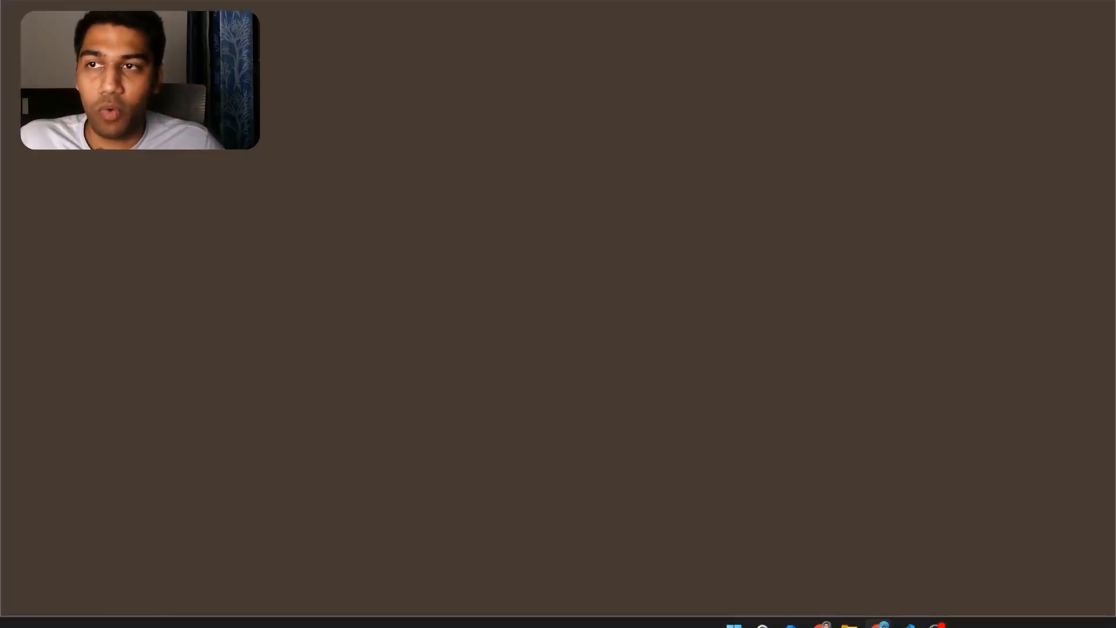
pyautogui.hotkey('ctrl', 'w')
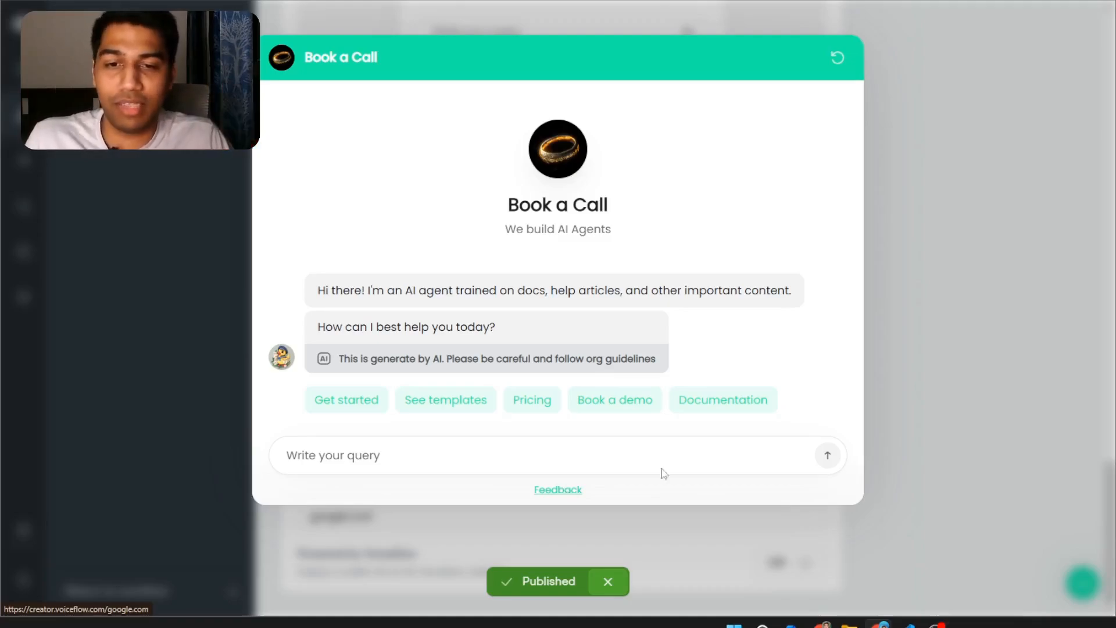
pyautogui.click(972, 379)
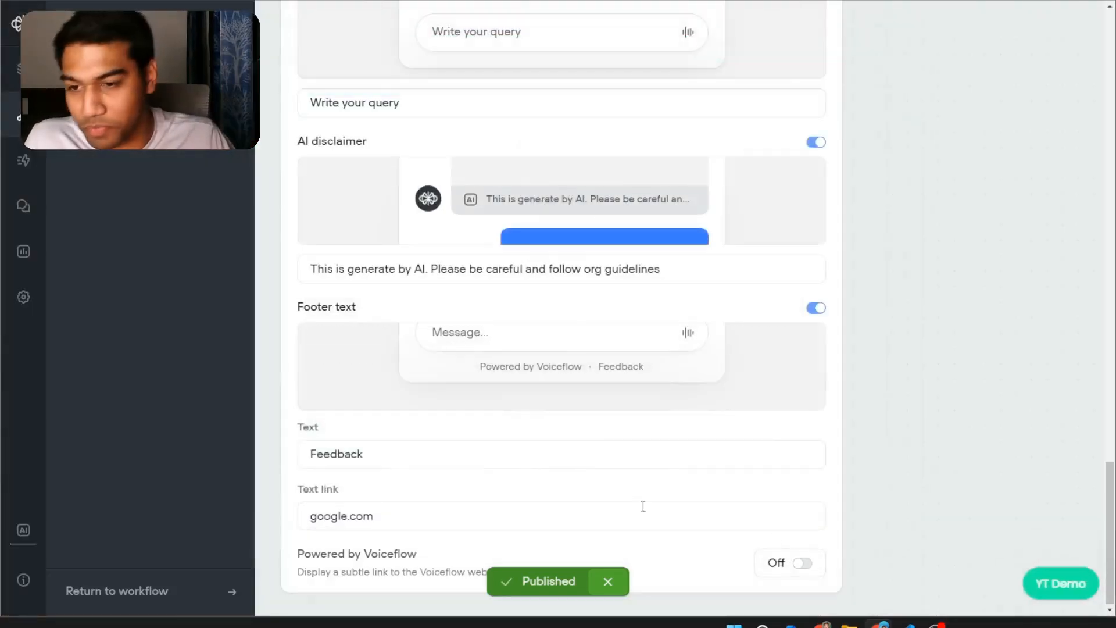
# - Preview the chat popover with the Powered by Voiceflow link enabled, and switch the option back off
pyautogui.click(801, 560)
pyautogui.click(801, 559)
pyautogui.click(1042, 584)
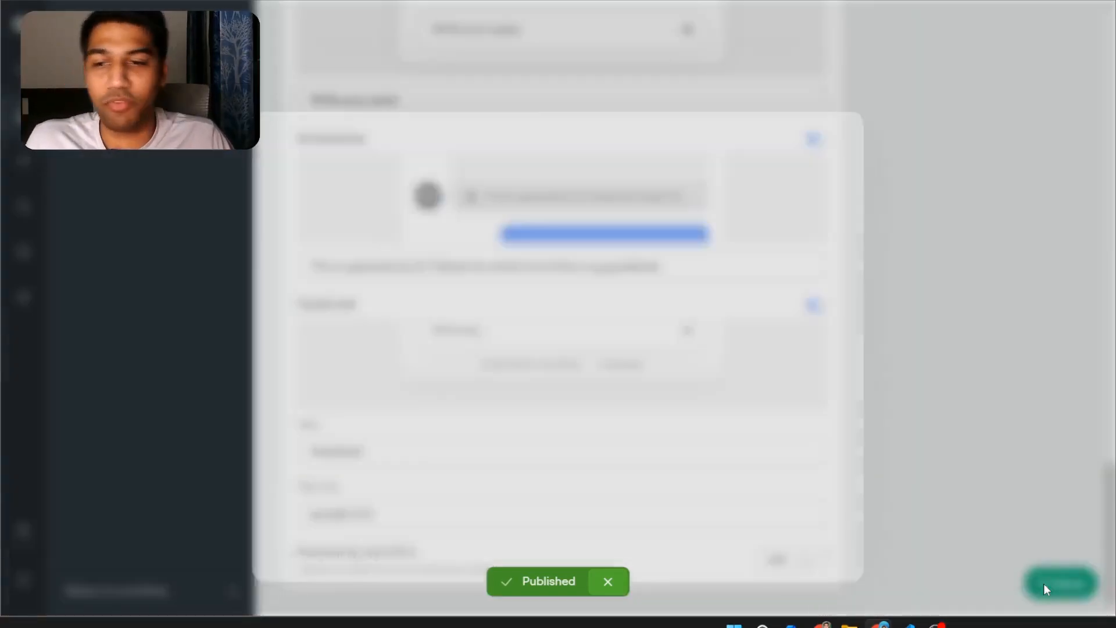
pyautogui.moveTo(1058, 581); pyautogui.dragTo(1007, 536)
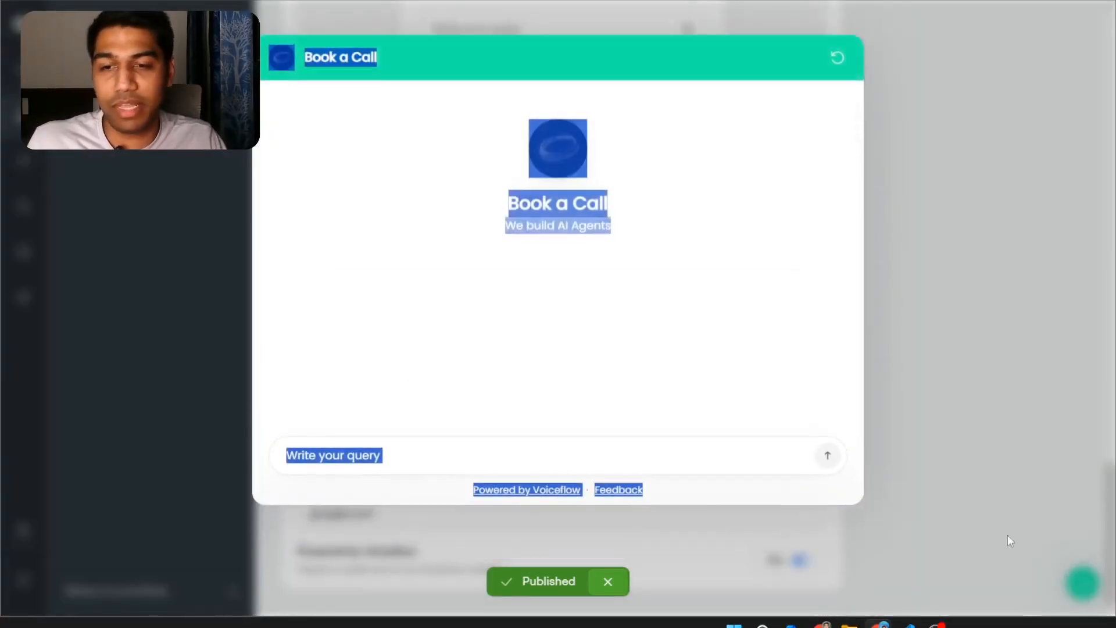
pyautogui.click(1007, 535)
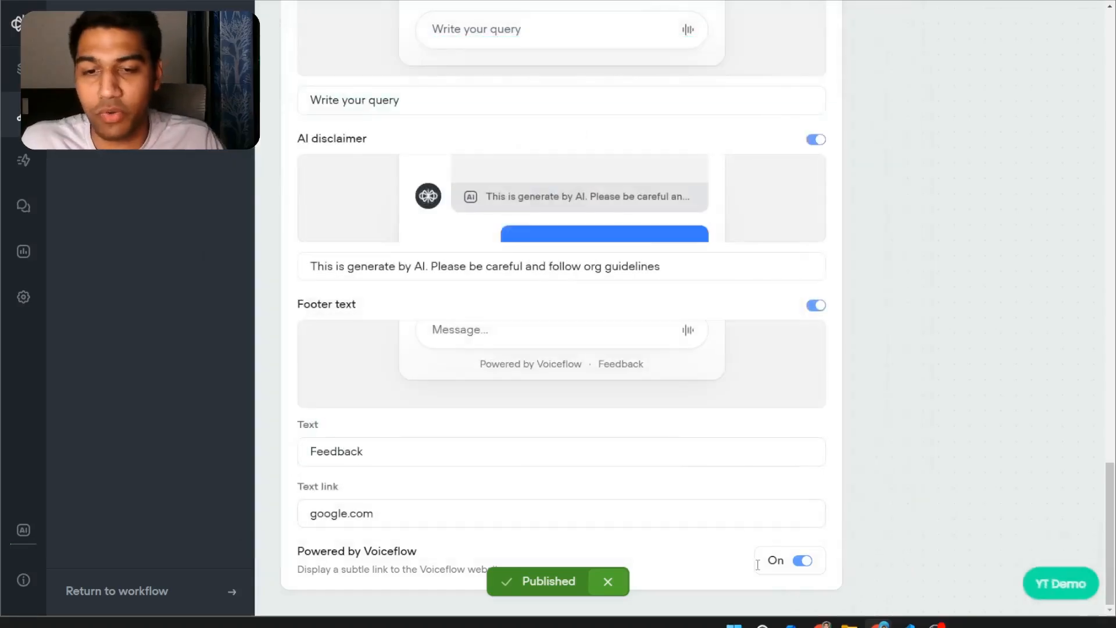
pyautogui.click(800, 560)
# - Dismiss the publish notification, and enable Powered by Voiceflow once more to preview it before turning it off
pyautogui.click(607, 581)
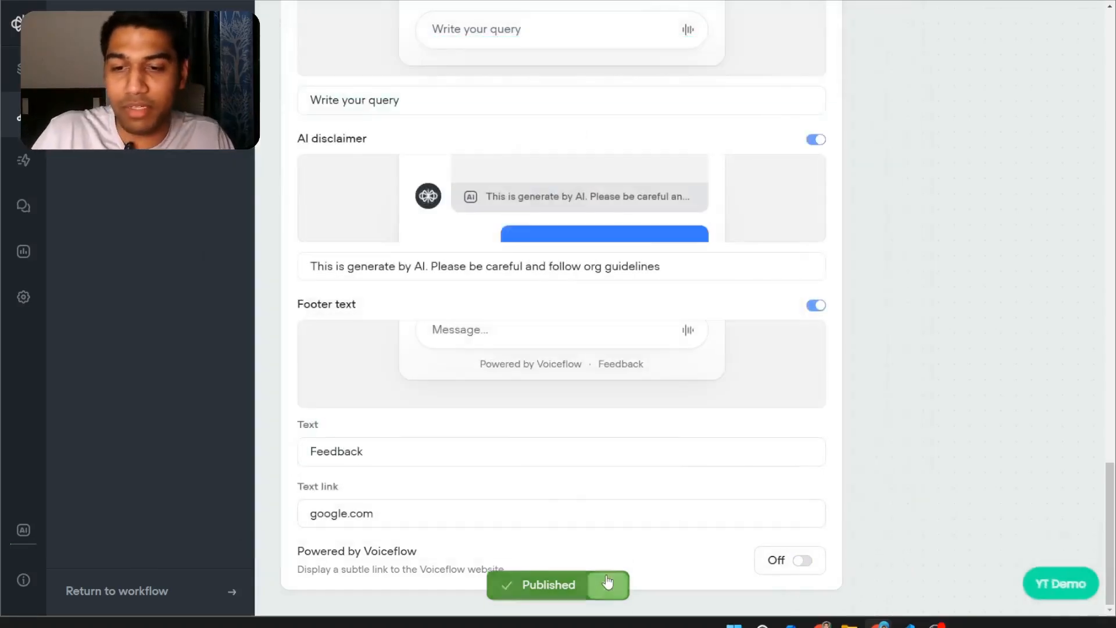
pyautogui.click(802, 560)
pyautogui.click(1040, 583)
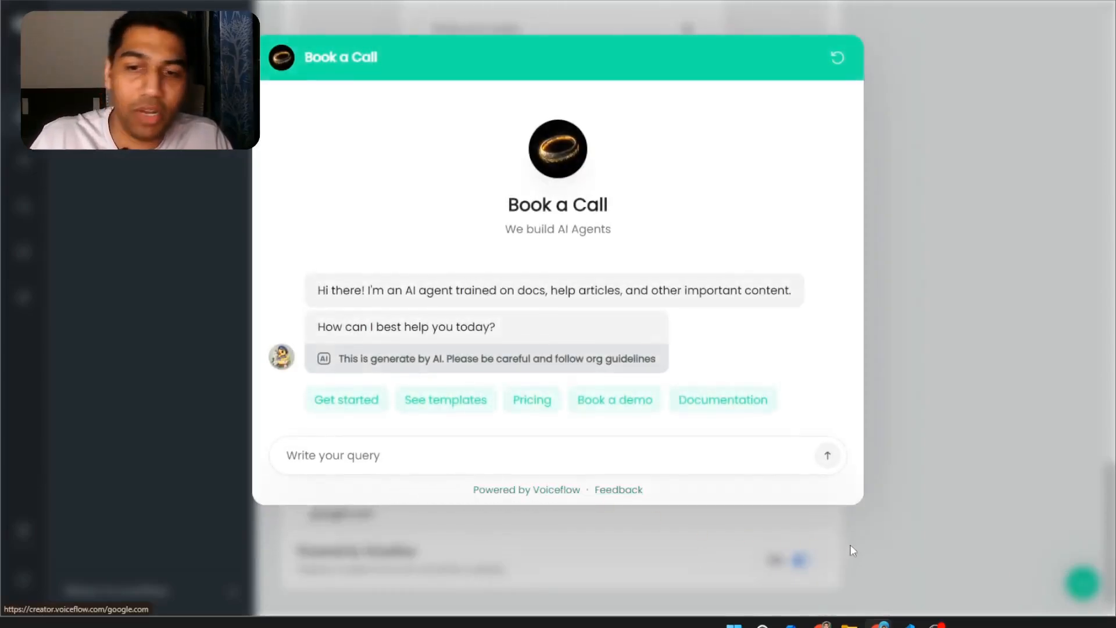
pyautogui.click(926, 435)
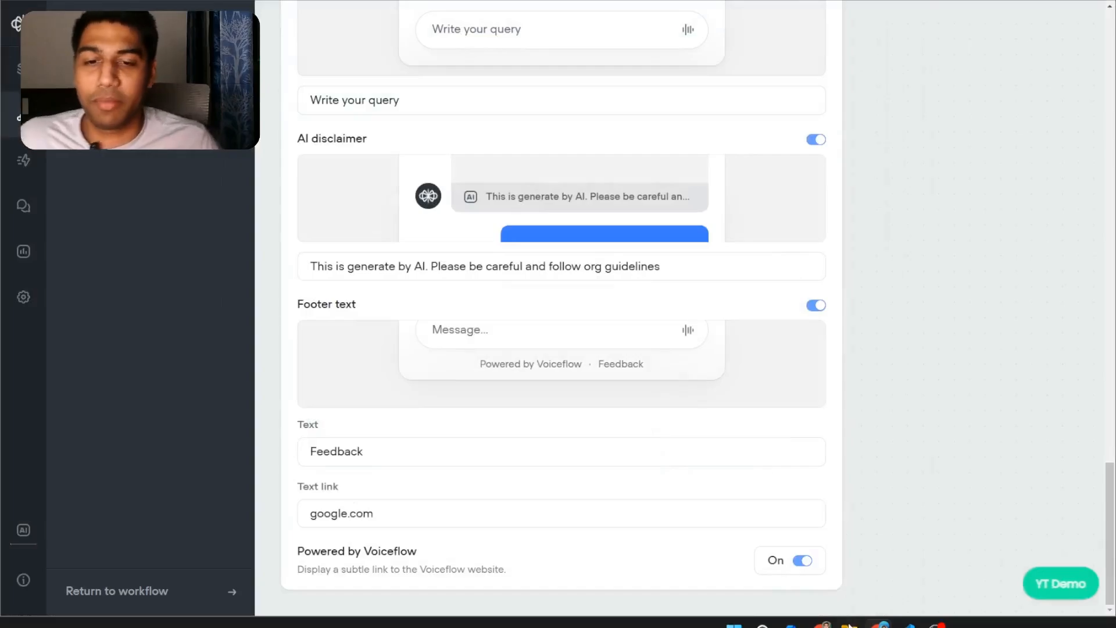
pyautogui.click(802, 560)
# - Clear the footer's text link URL
pyautogui.click(512, 501)
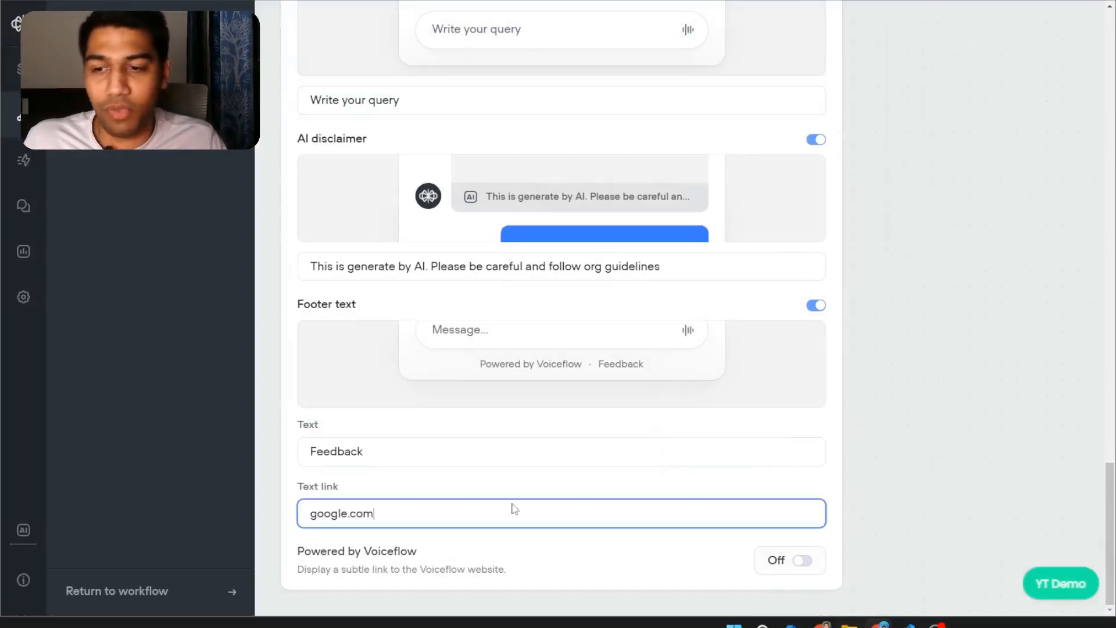
pyautogui.hotkey('ctrl', 'a')
pyautogui.press('BackSpace')
# - Leave the widget settings, open the Home workflow on the canvas, and publish a new version of the agent
pyautogui.scroll(20, 868, 329)
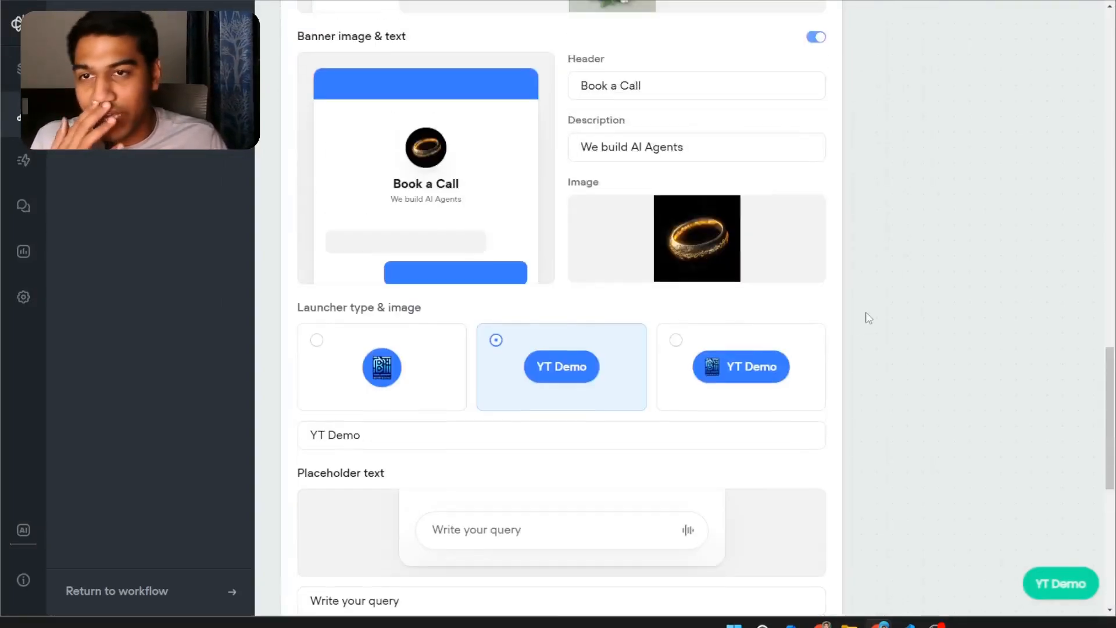
pyautogui.scroll(2, 868, 319)
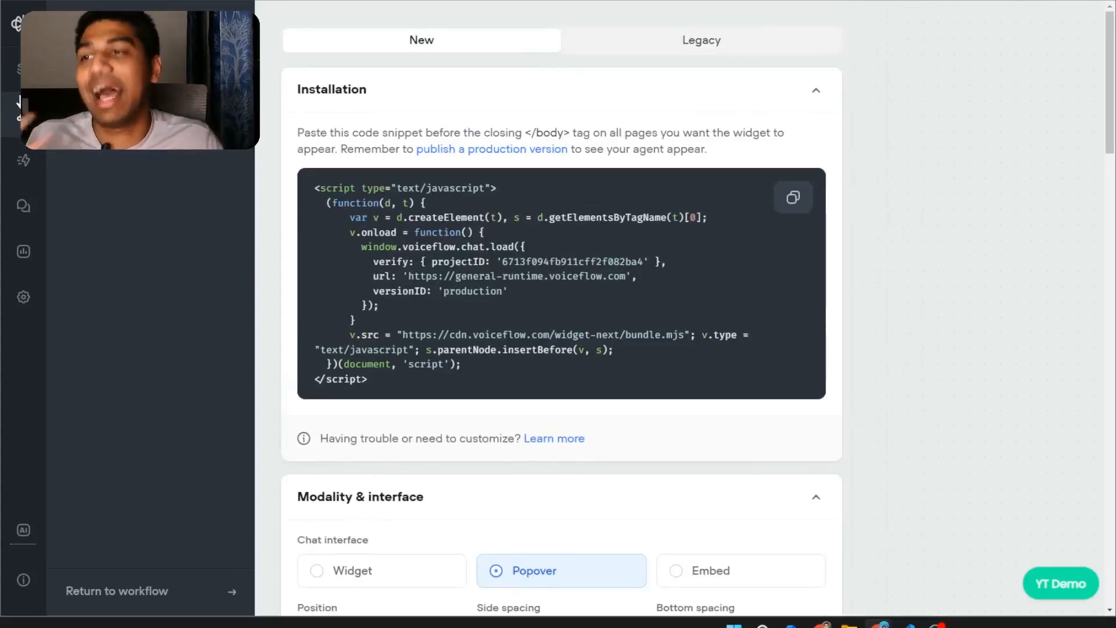
pyautogui.click(23, 69)
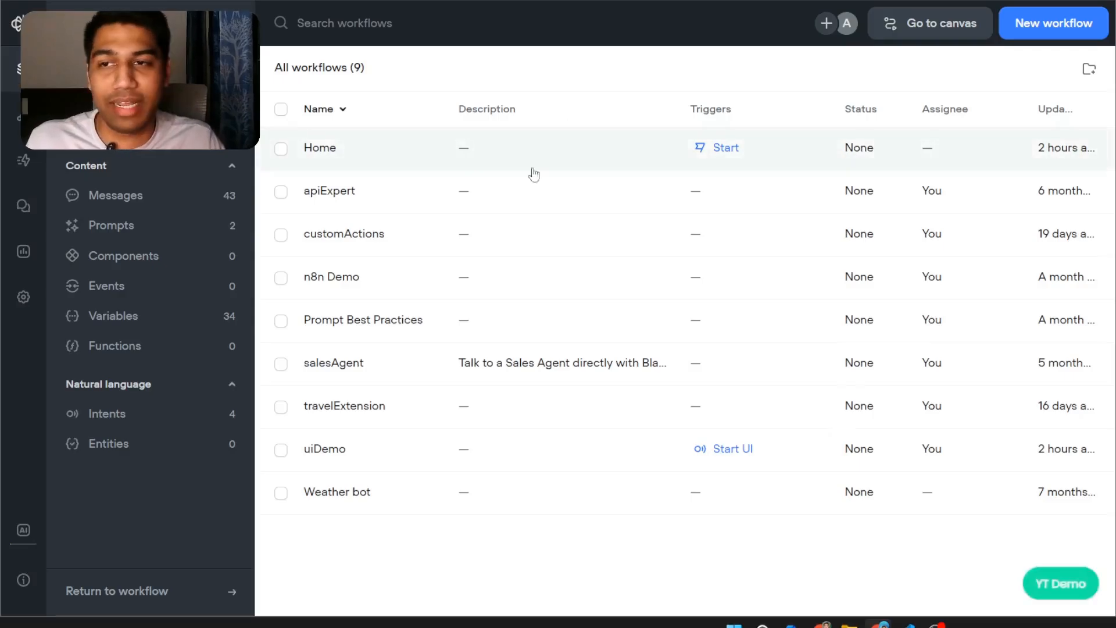
pyautogui.click(532, 163)
pyautogui.click(970, 174)
pyautogui.click(990, 23)
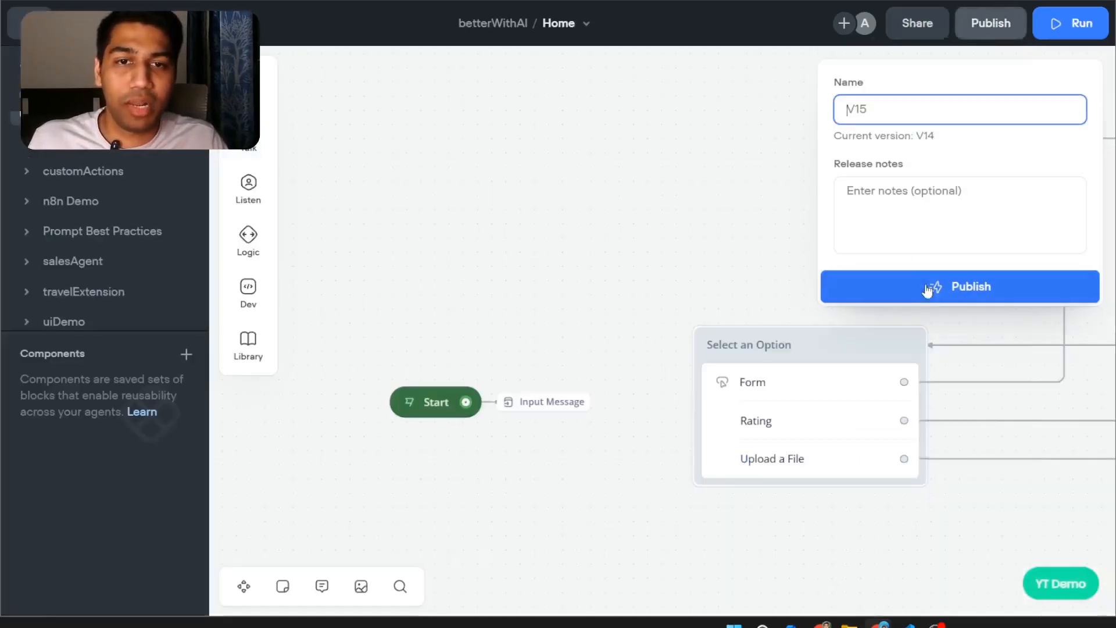
pyautogui.click(927, 289)
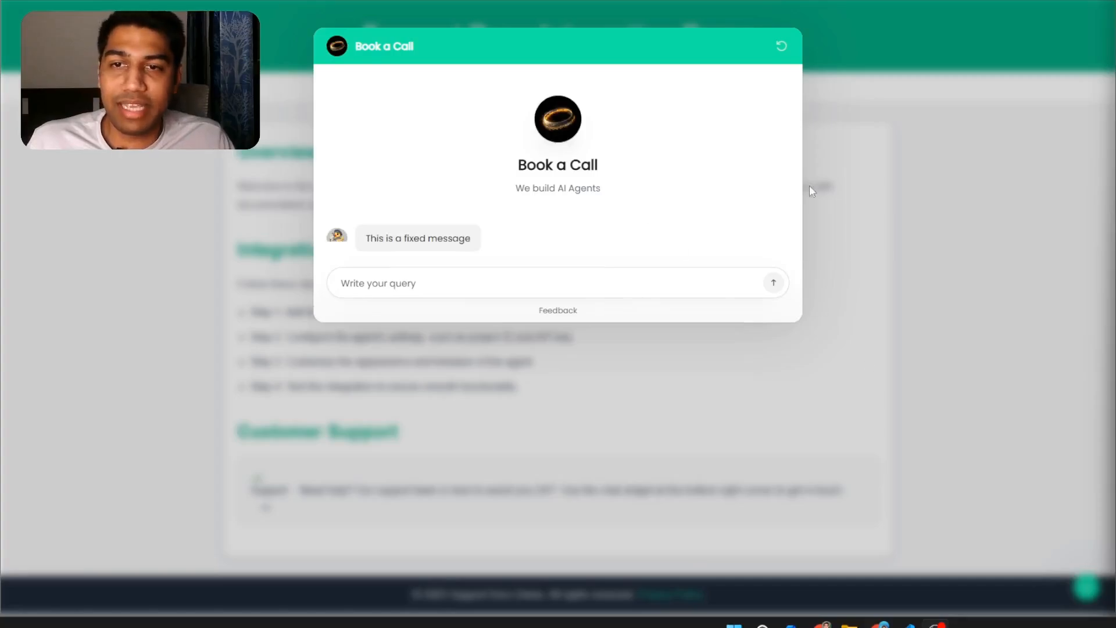
# - Test the popover on the Support Docs demo page by sending "Delhi" and choosing Button 1 - Card, and close the chat
pyautogui.click(526, 295)
pyautogui.write('Delhi')
pyautogui.press('Return')
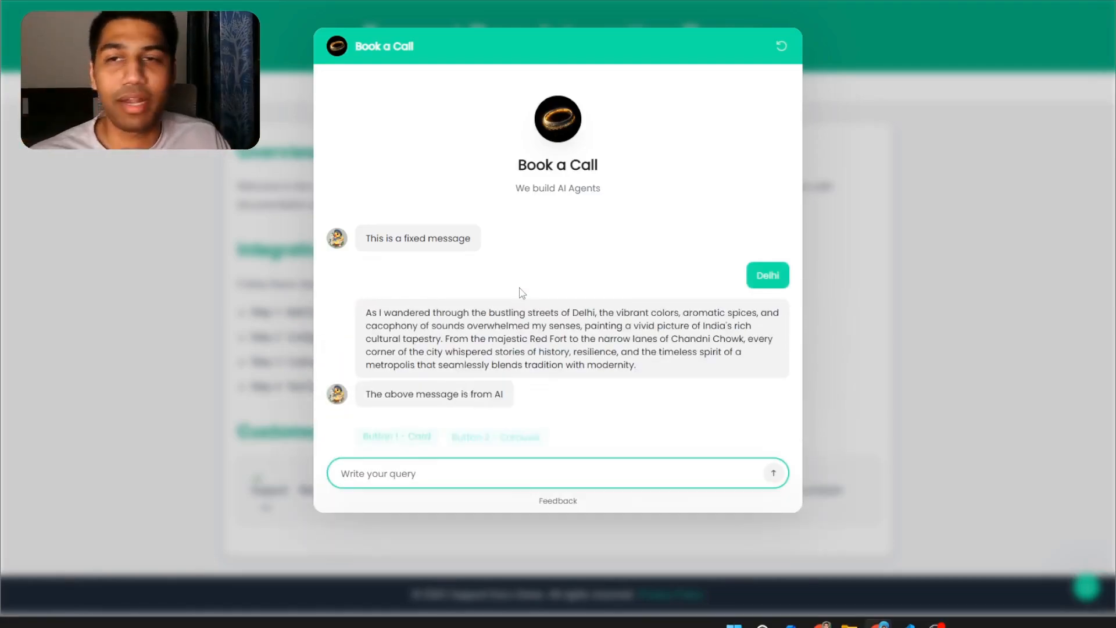
pyautogui.click(398, 432)
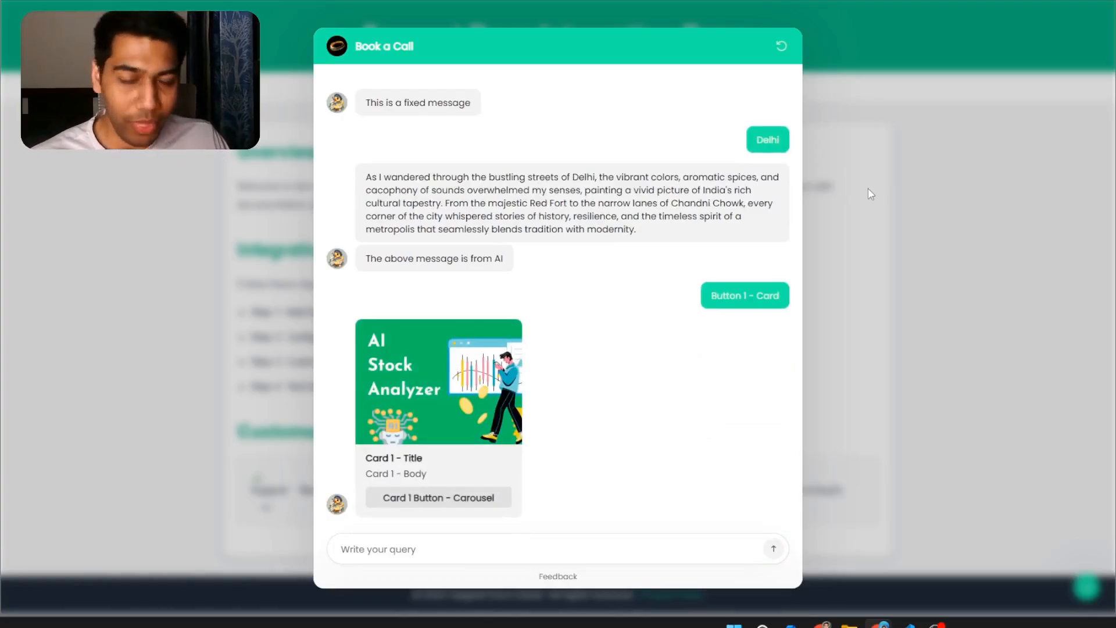
pyautogui.click(939, 277)
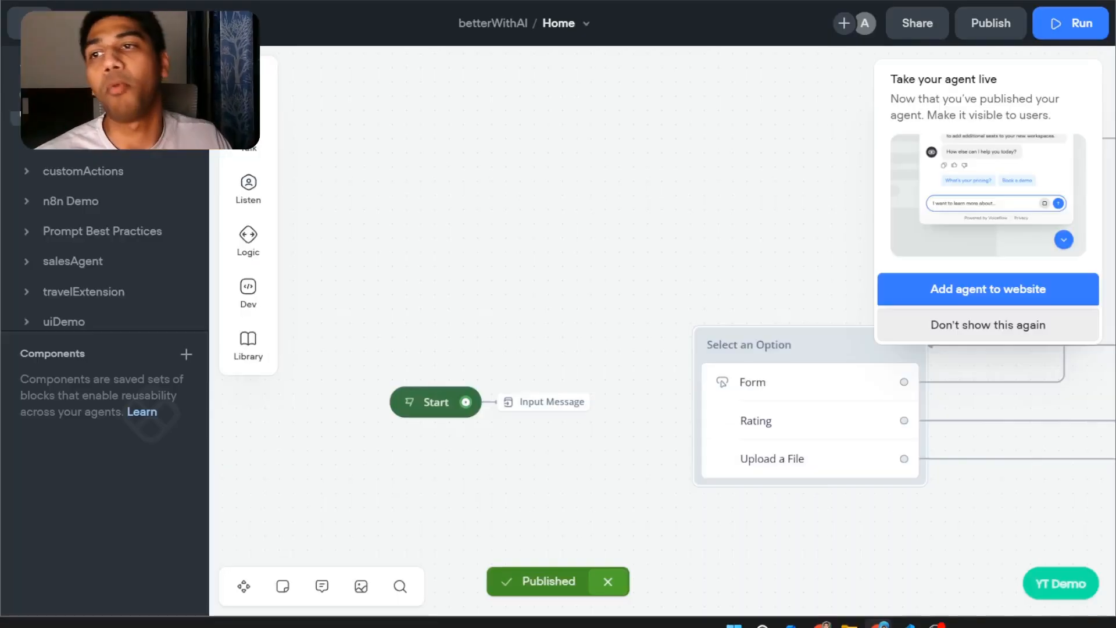
# - Set the web chat interface to Widget under Modality & interface and publish the agent as a new version
pyautogui.click(29, 24)
pyautogui.click(23, 114)
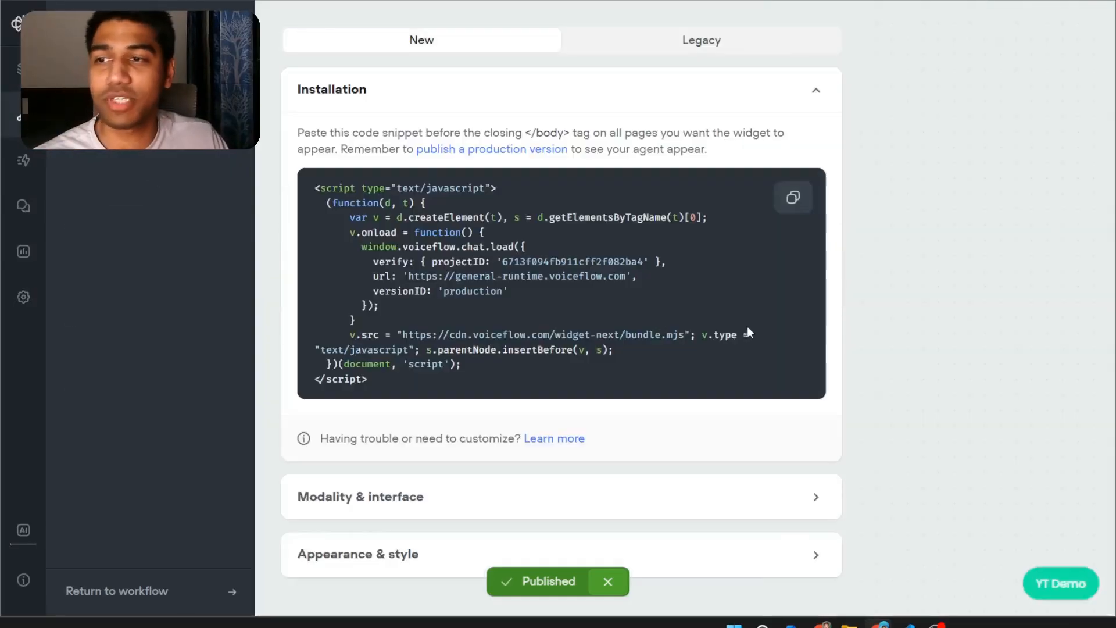
pyautogui.click(381, 503)
pyautogui.scroll(-3, 430, 430)
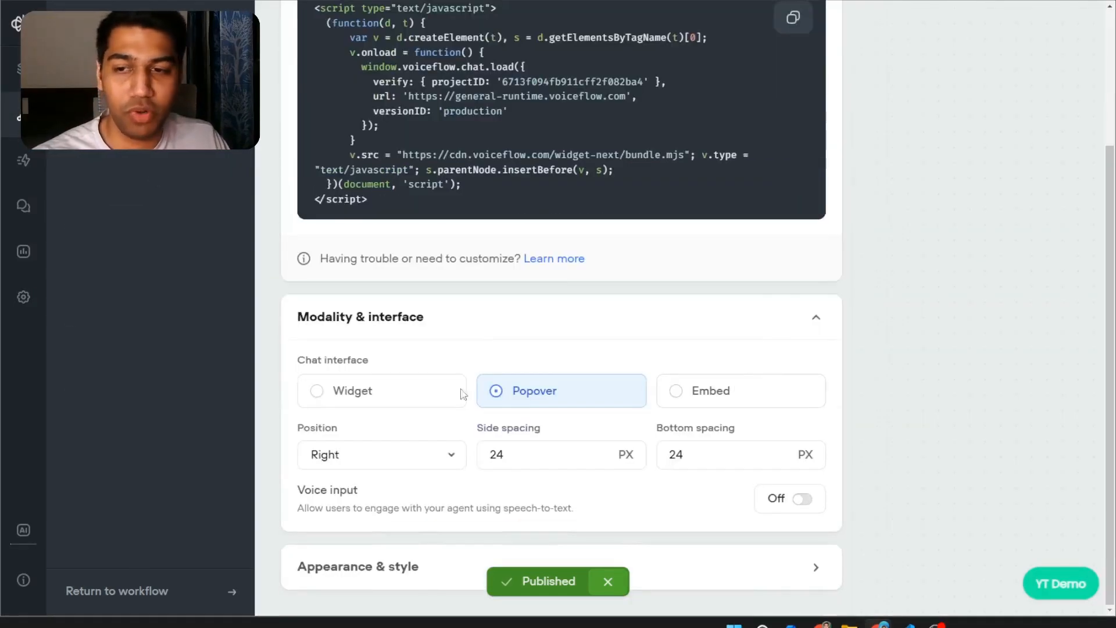
pyautogui.click(317, 390)
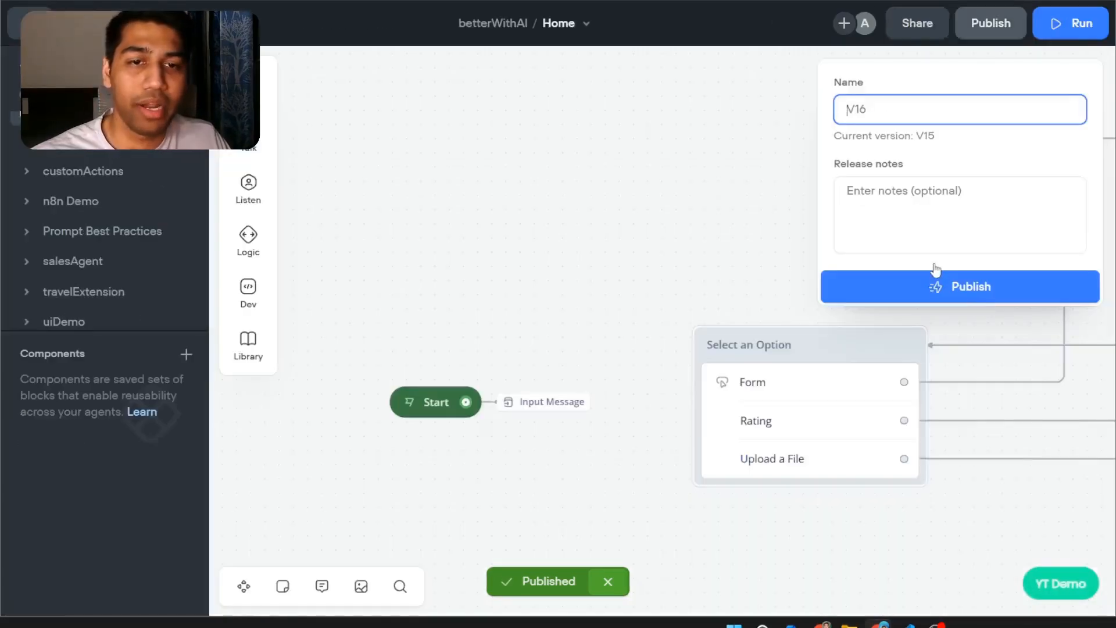
pyautogui.click(939, 284)
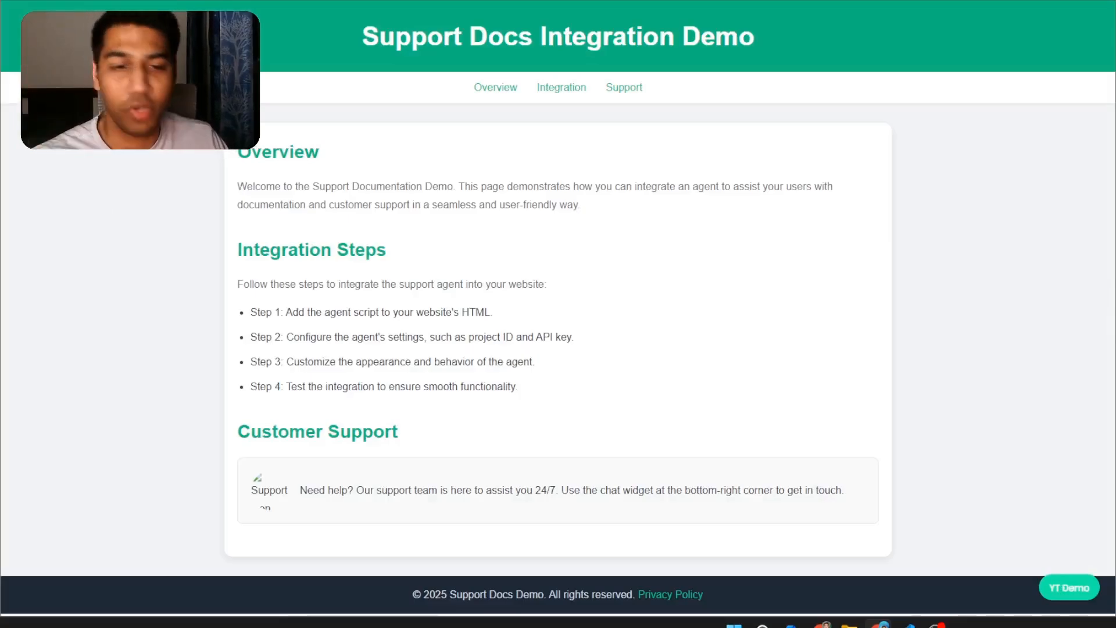
# - Check the published chat from the YT Demo launcher on the demo page and in the widget settings, and close it
pyautogui.click(1068, 587)
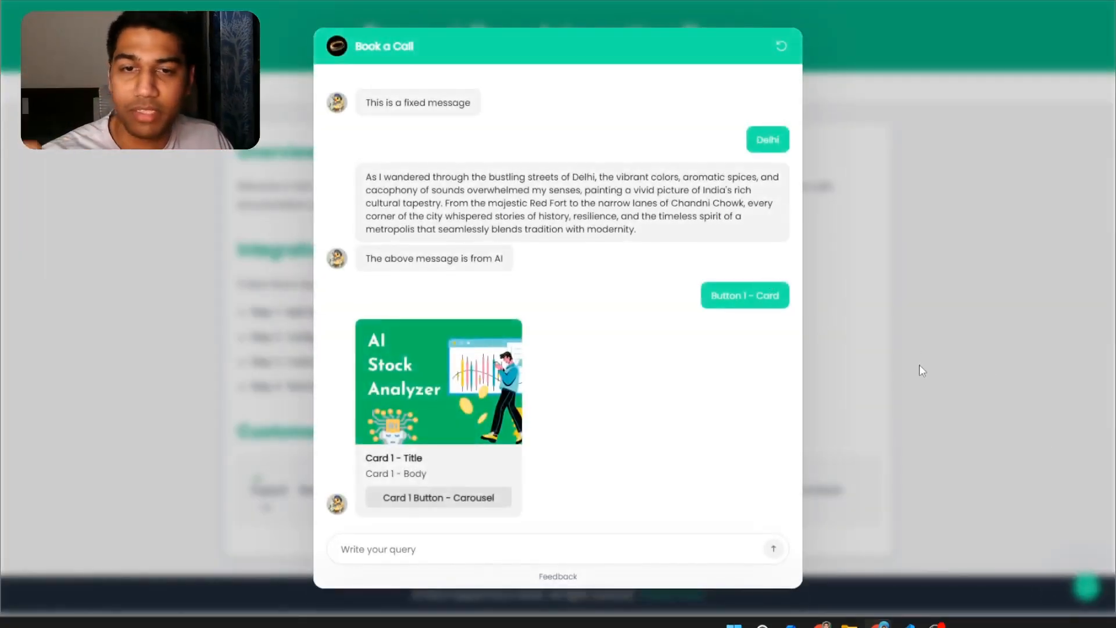
pyautogui.click(919, 365)
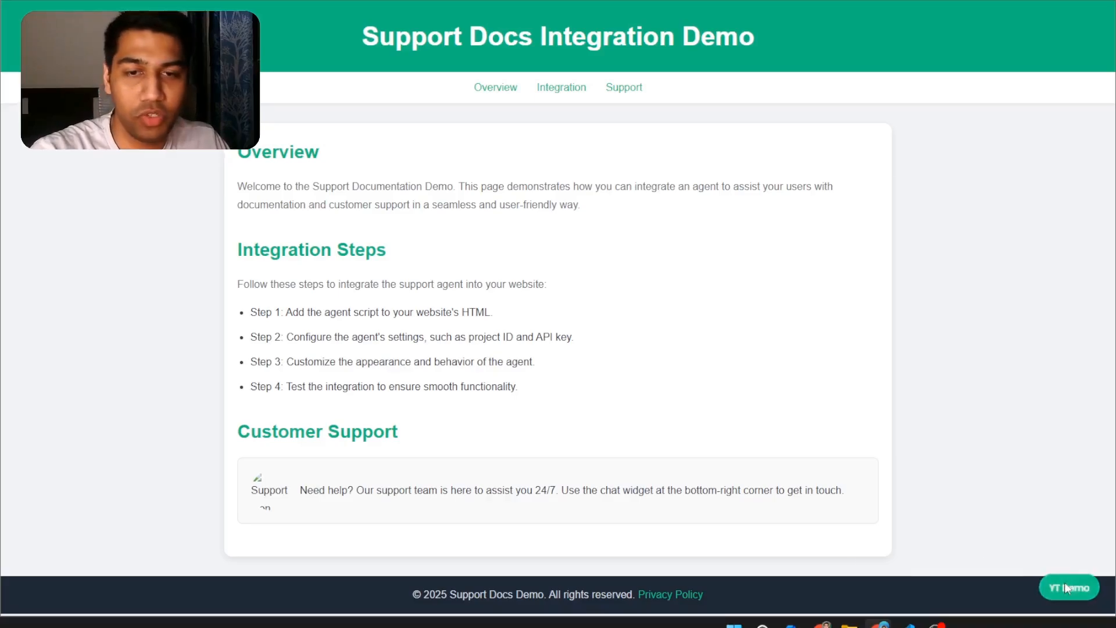
pyautogui.click(1067, 587)
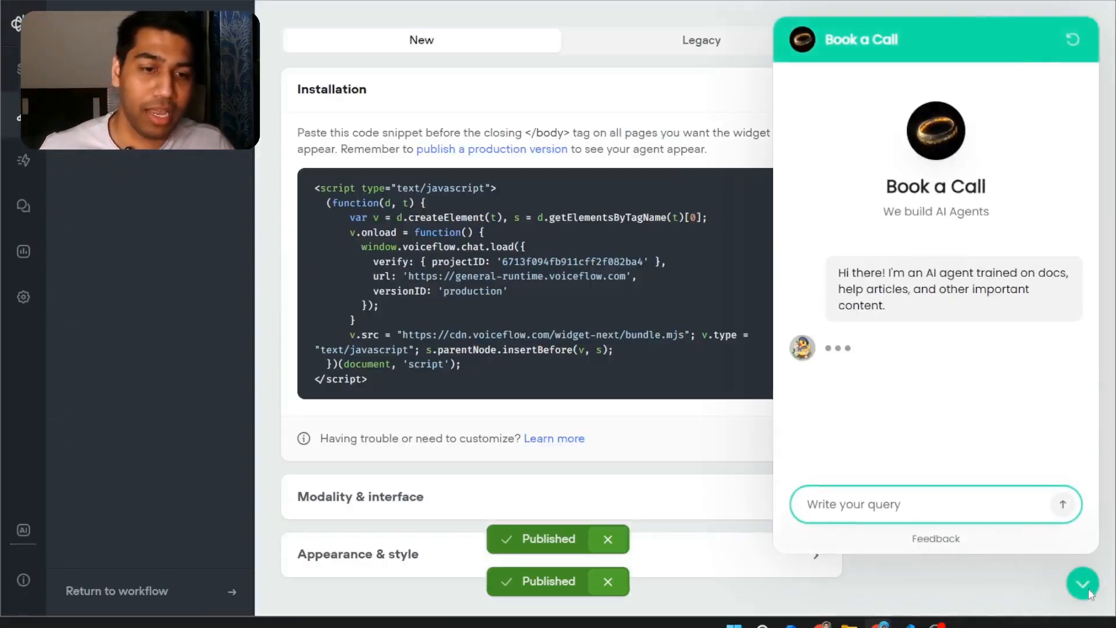
pyautogui.click(1084, 586)
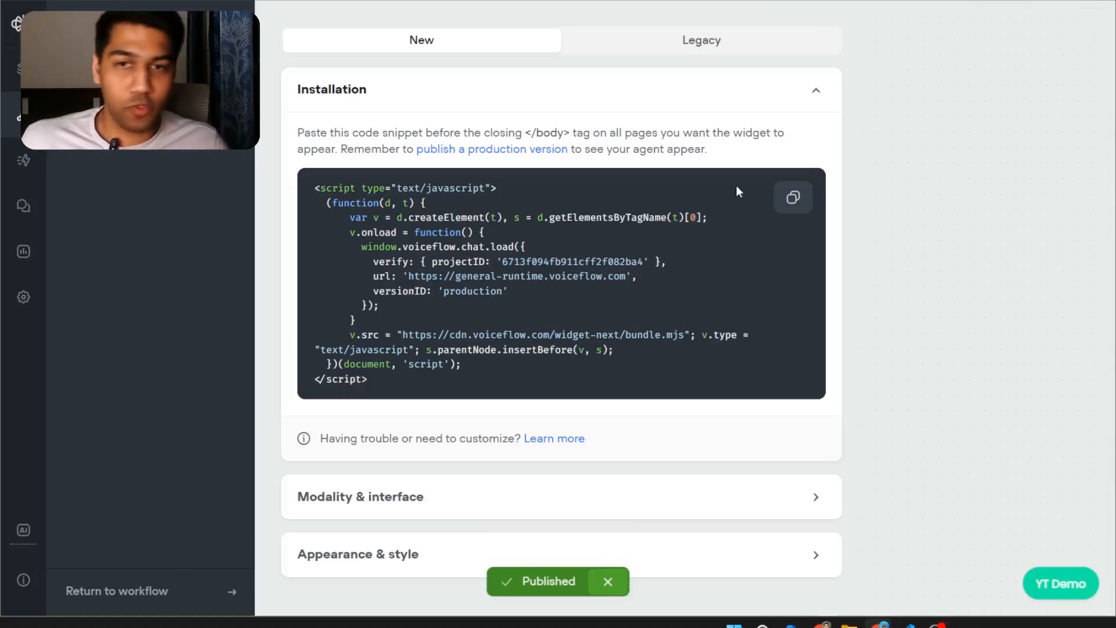
# - Copy the new widget's installation snippet and replace the existing Voiceflow script block in the demo page's HTML with it
pyautogui.click(795, 200)
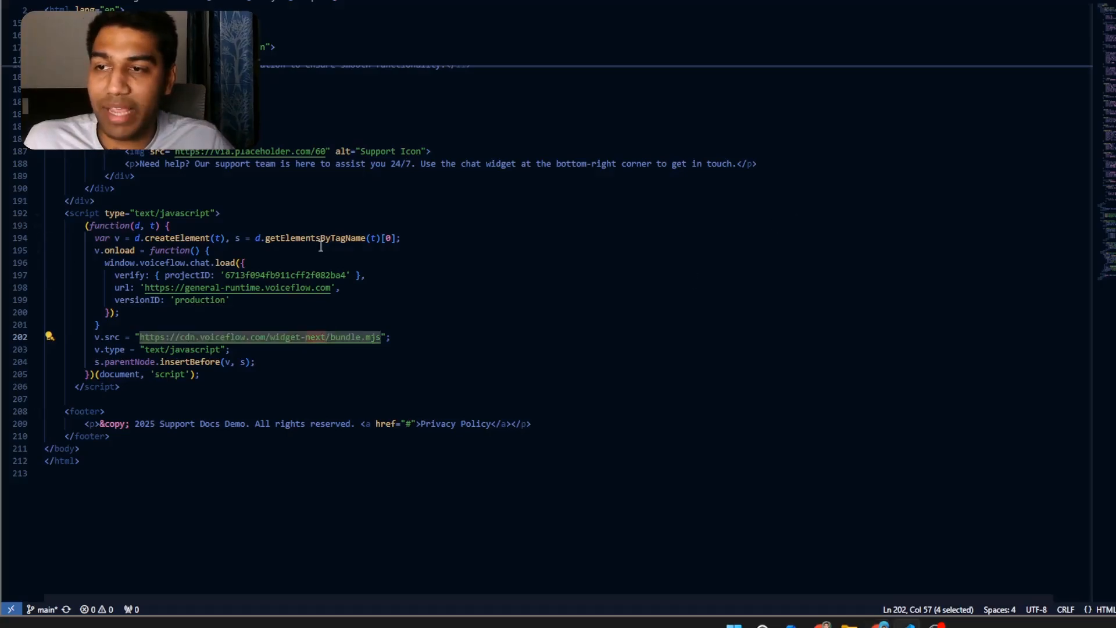
pyautogui.click(204, 374)
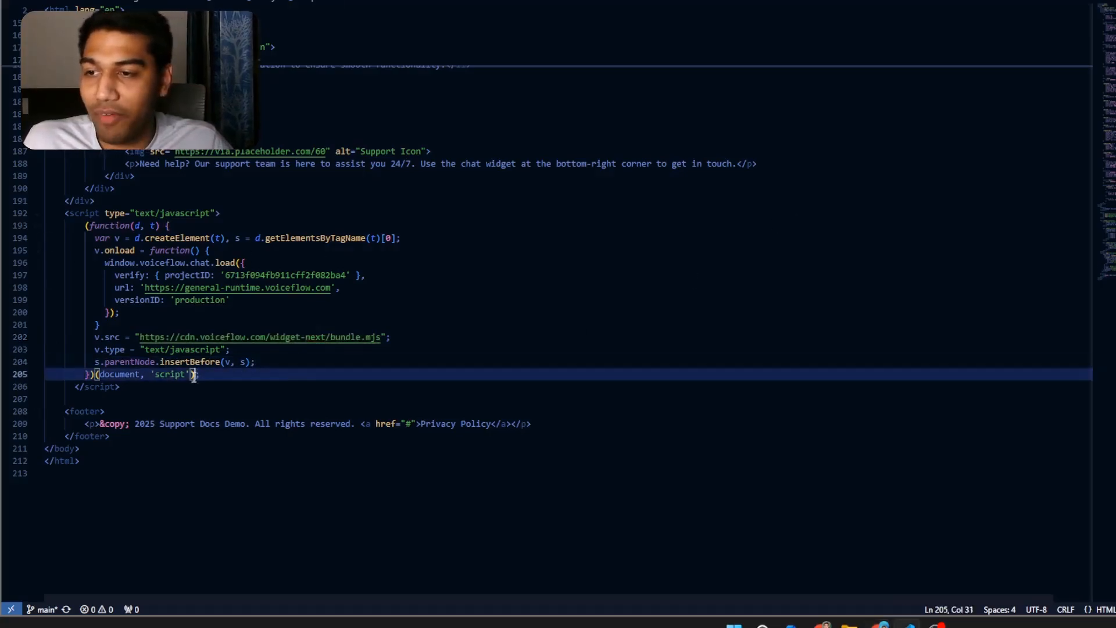
pyautogui.moveTo(212, 378); pyautogui.dragTo(69, 263)
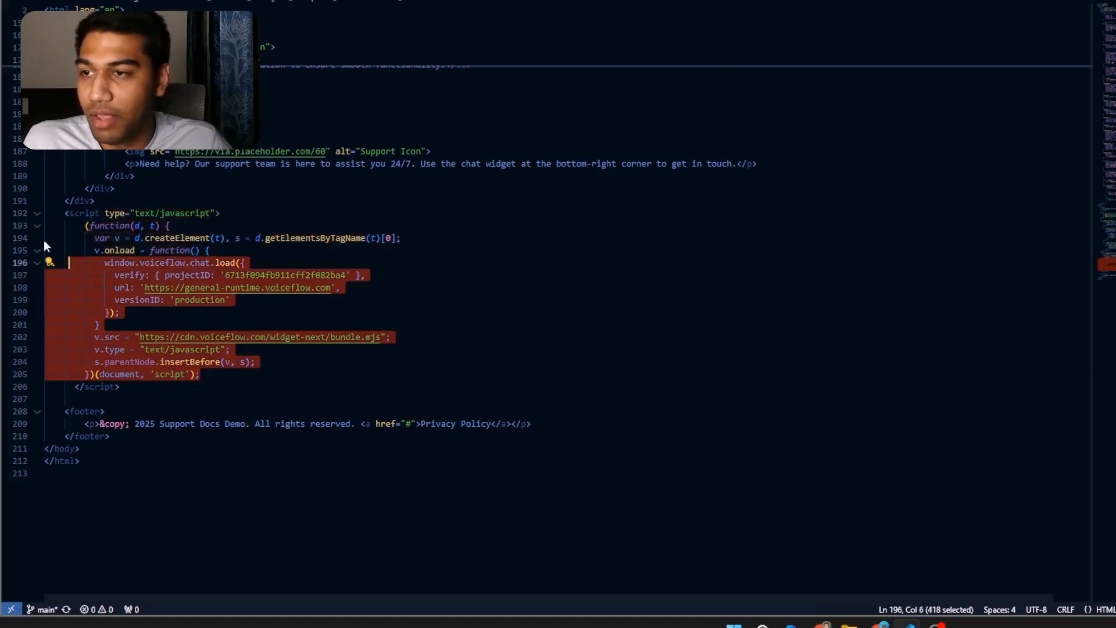
pyautogui.moveTo(61, 214); pyautogui.dragTo(206, 390)
pyautogui.hotkey('ctrl', 'k')
pyautogui.hotkey('ctrl', 'f')
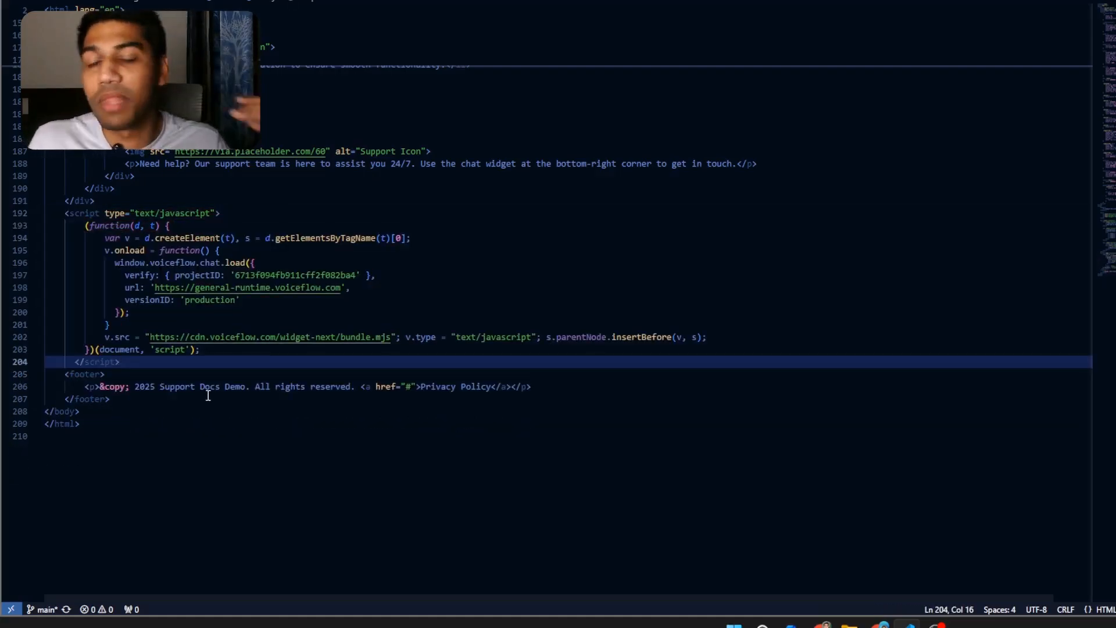
# - Return to Voiceflow, view the Legacy widget's installation snippet for comparison, and go back to the New version
pyautogui.hotkey('alt', 'Tab')
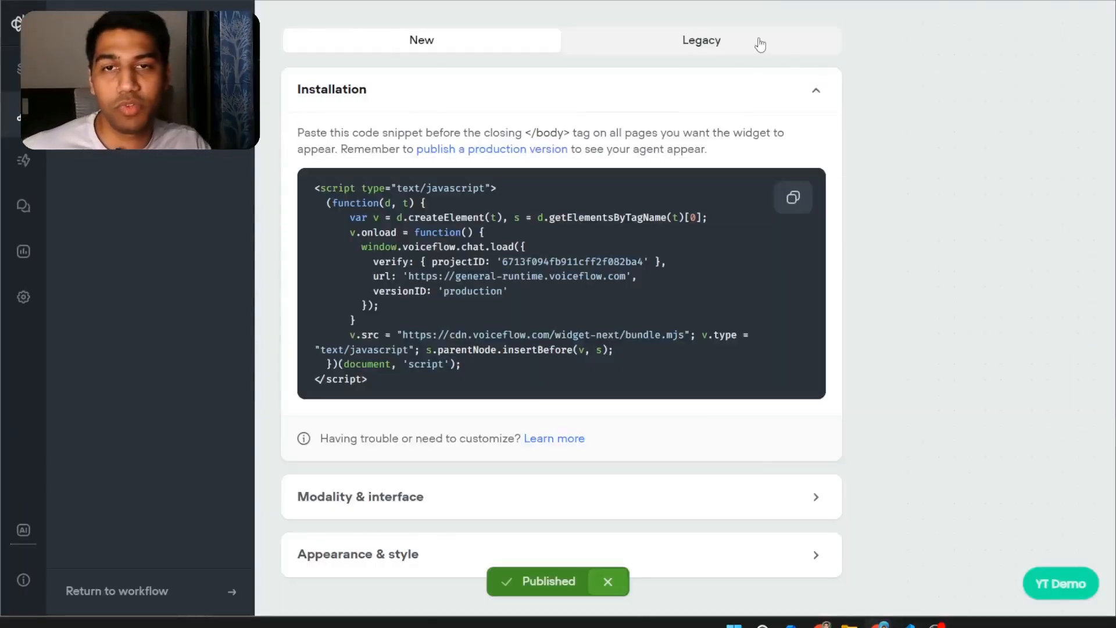
pyautogui.click(755, 40)
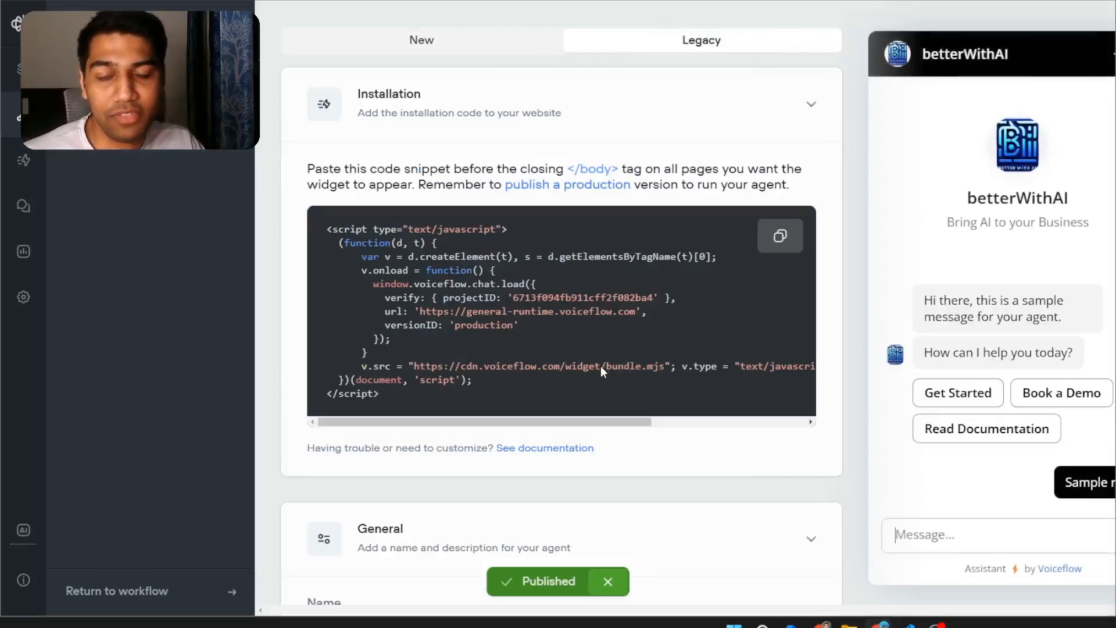
pyautogui.click(387, 46)
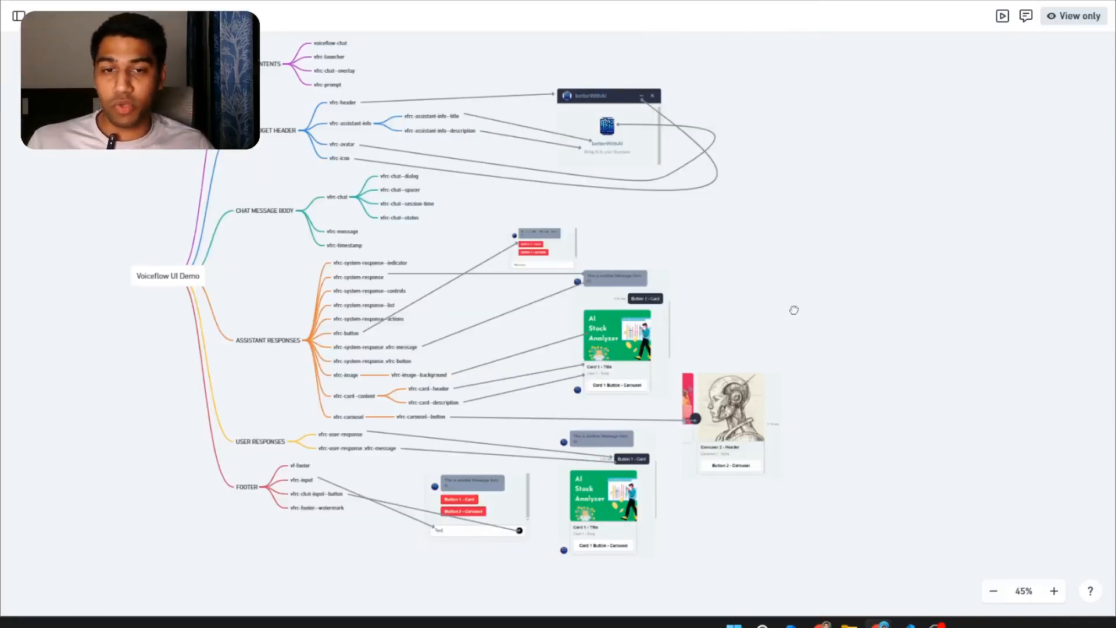
# - Examine the Voiceflow UI Demo mind map of CSS class names, from page contents and header to responses and footer
pyautogui.scroll(2, 790, 314)
pyautogui.click(1054, 591)
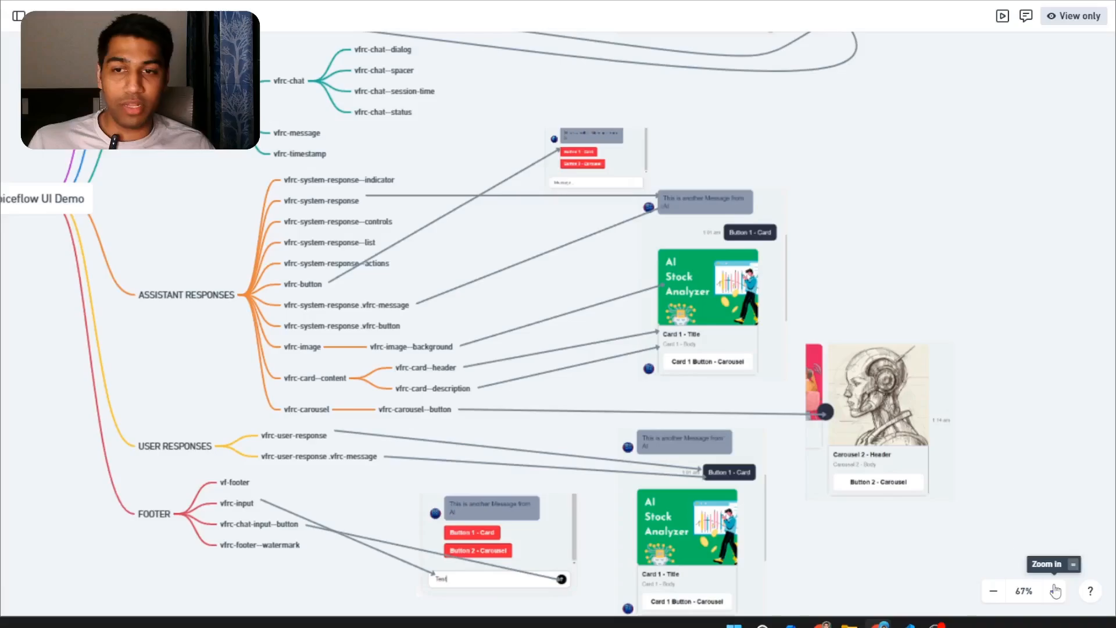
pyautogui.moveTo(578, 304); pyautogui.dragTo(700, 384)
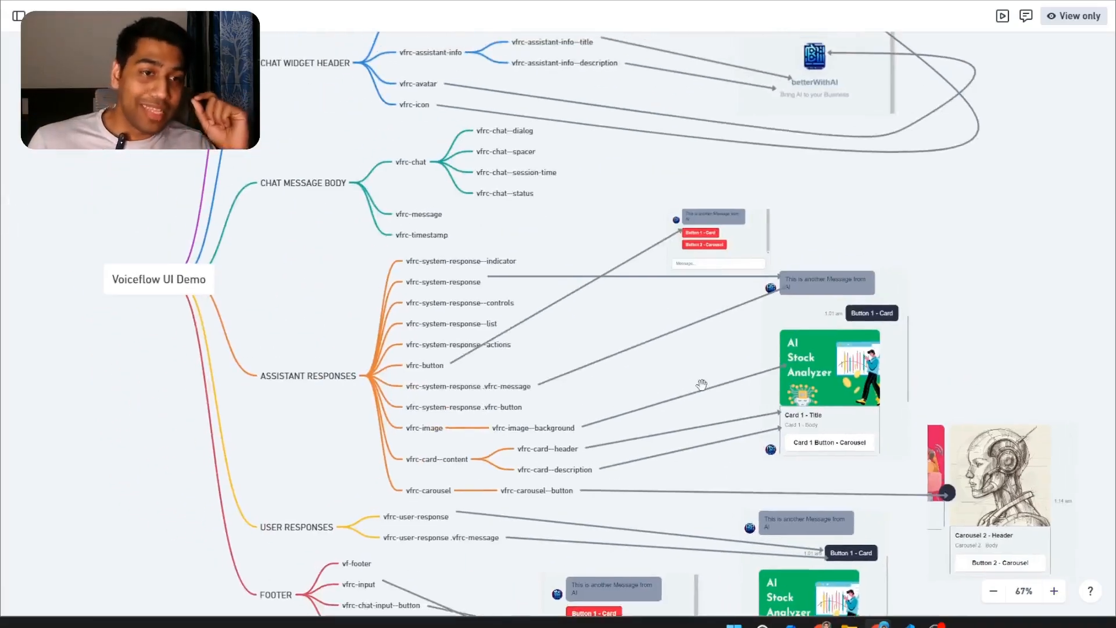
pyautogui.scroll(3, 516, 185)
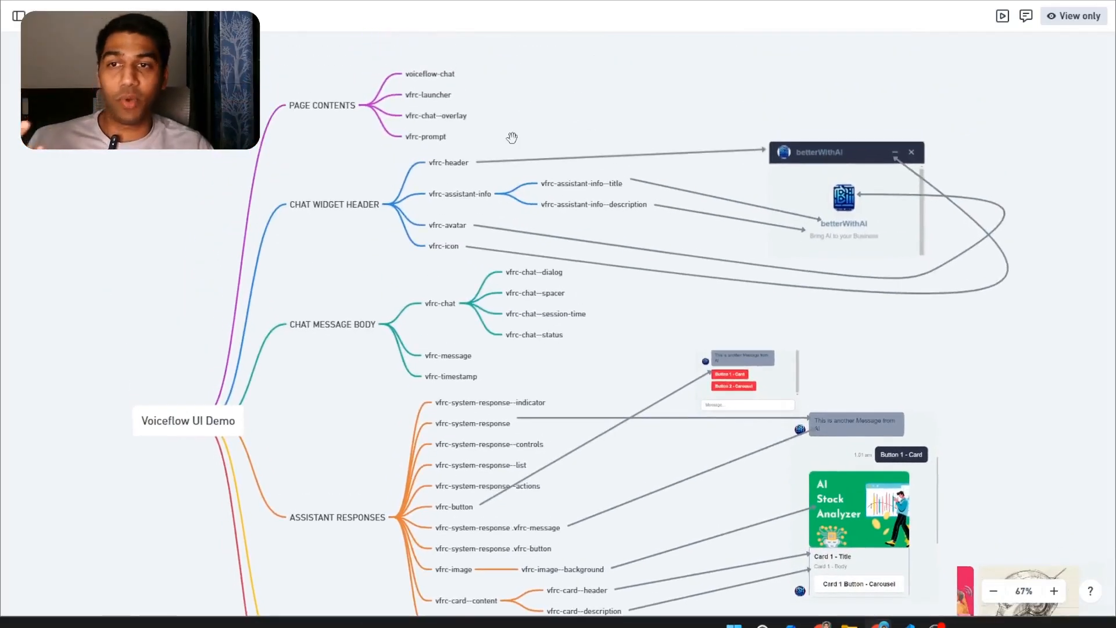
pyautogui.scroll(-5, 512, 138)
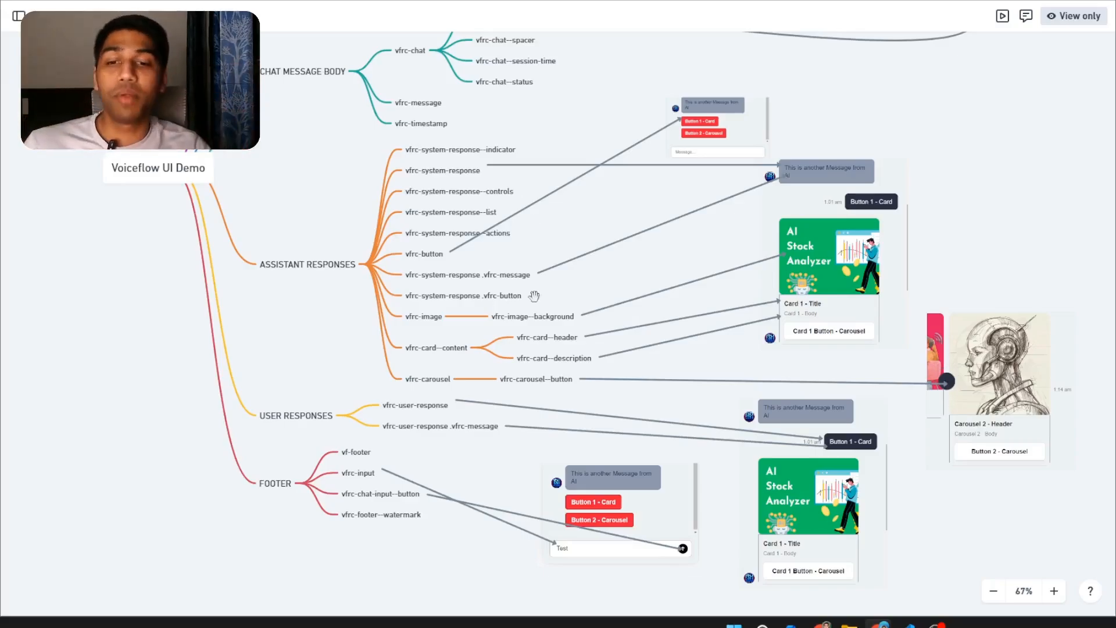
pyautogui.scroll(4, 533, 222)
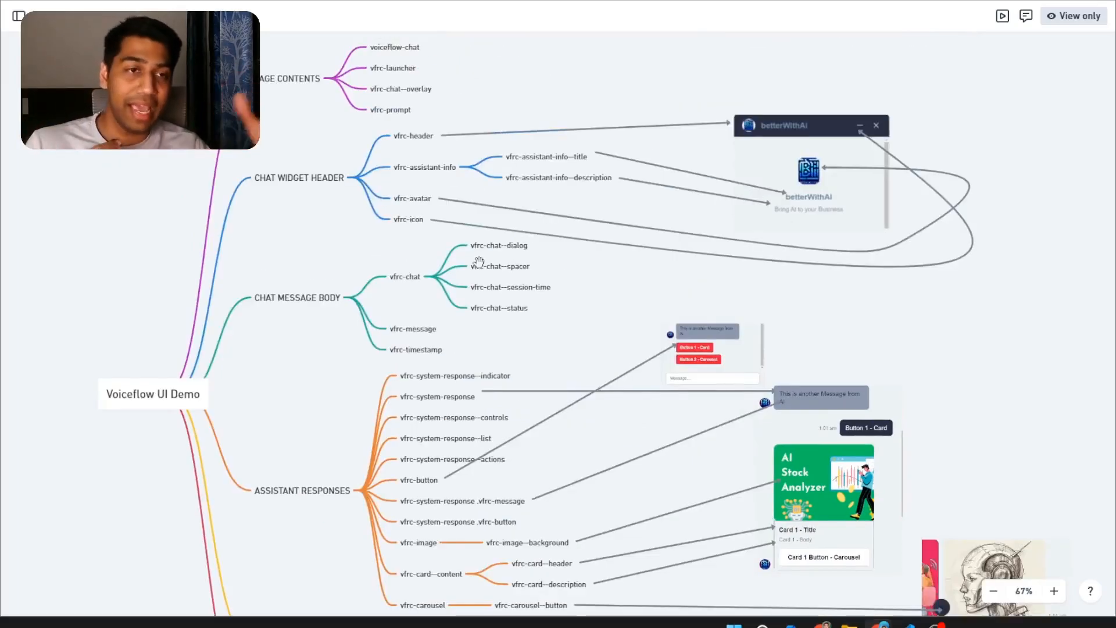